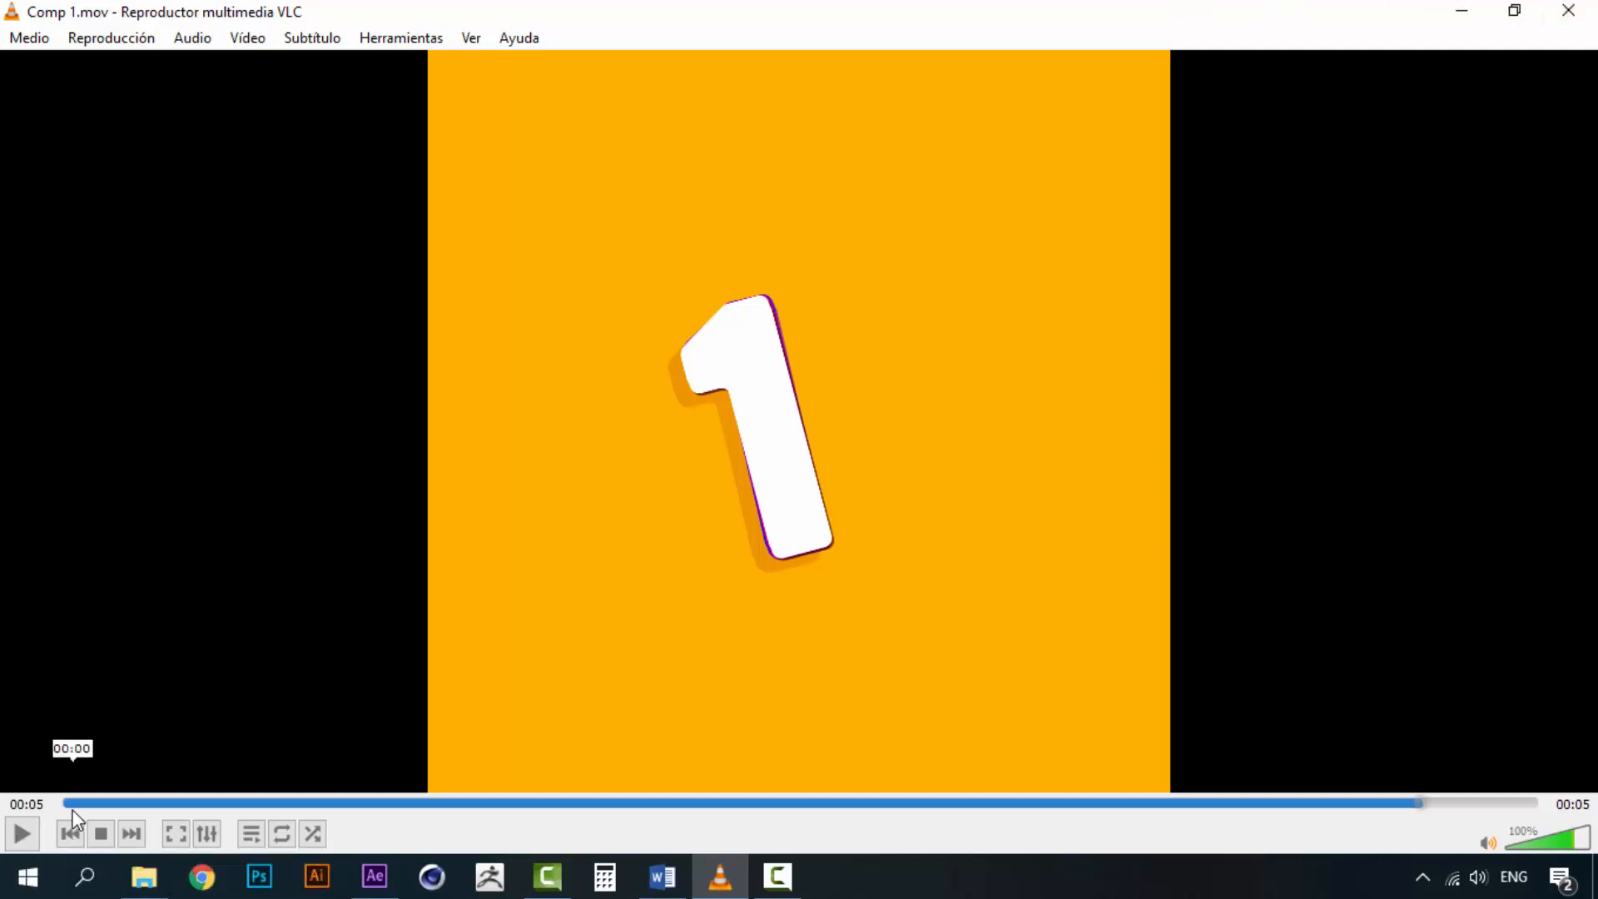
Play the finished countdown animation to preview the target result
click(22, 841)
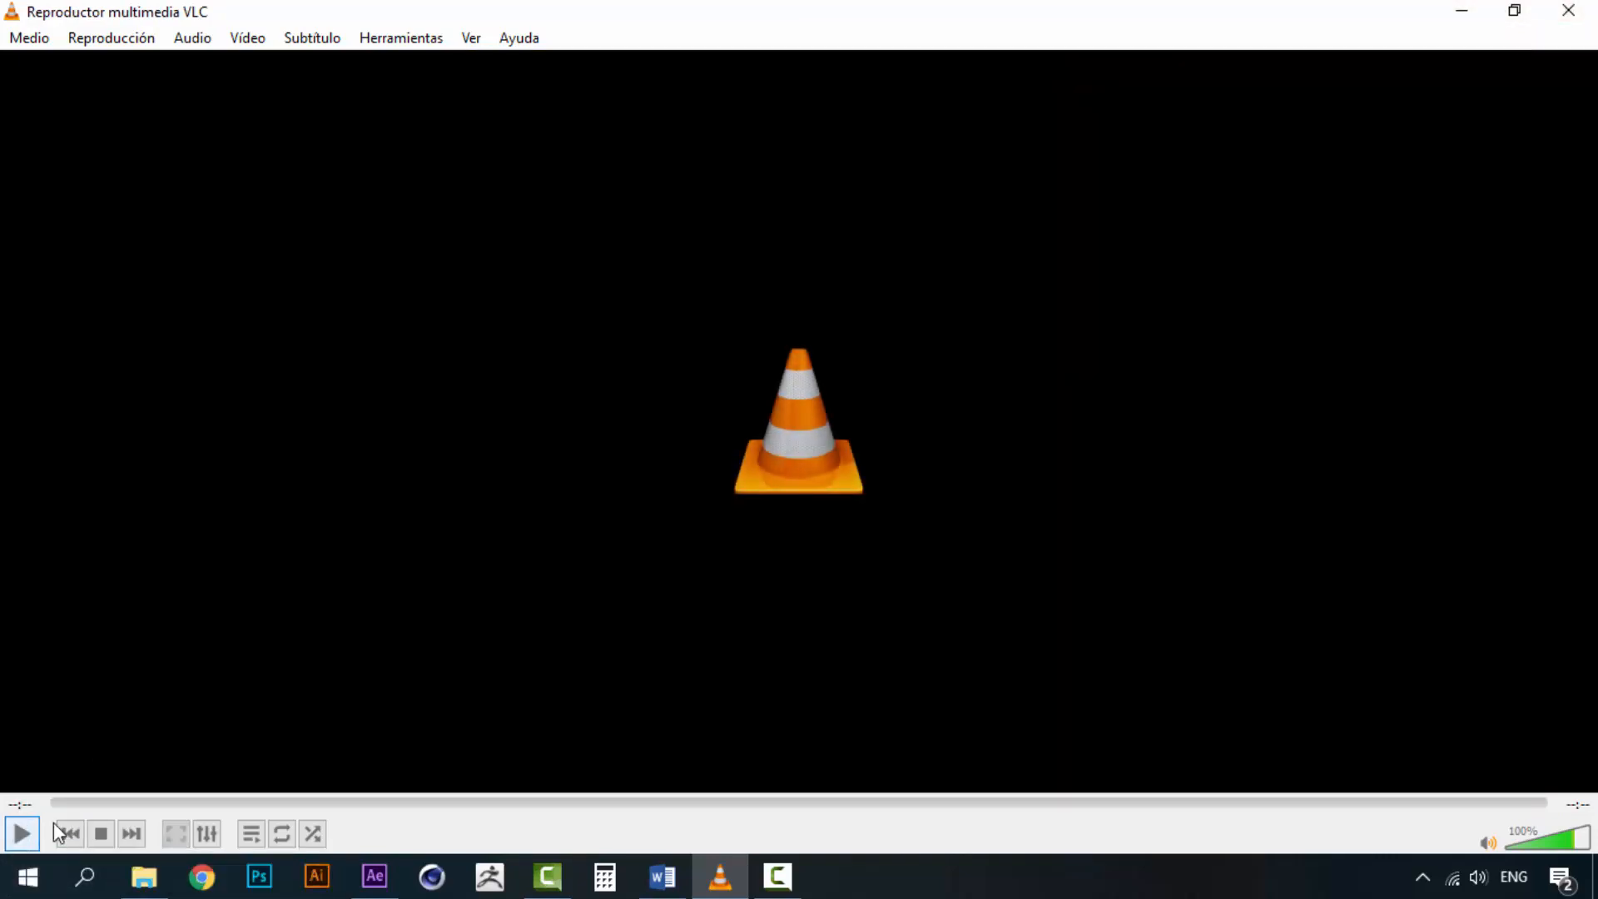
click(31, 837)
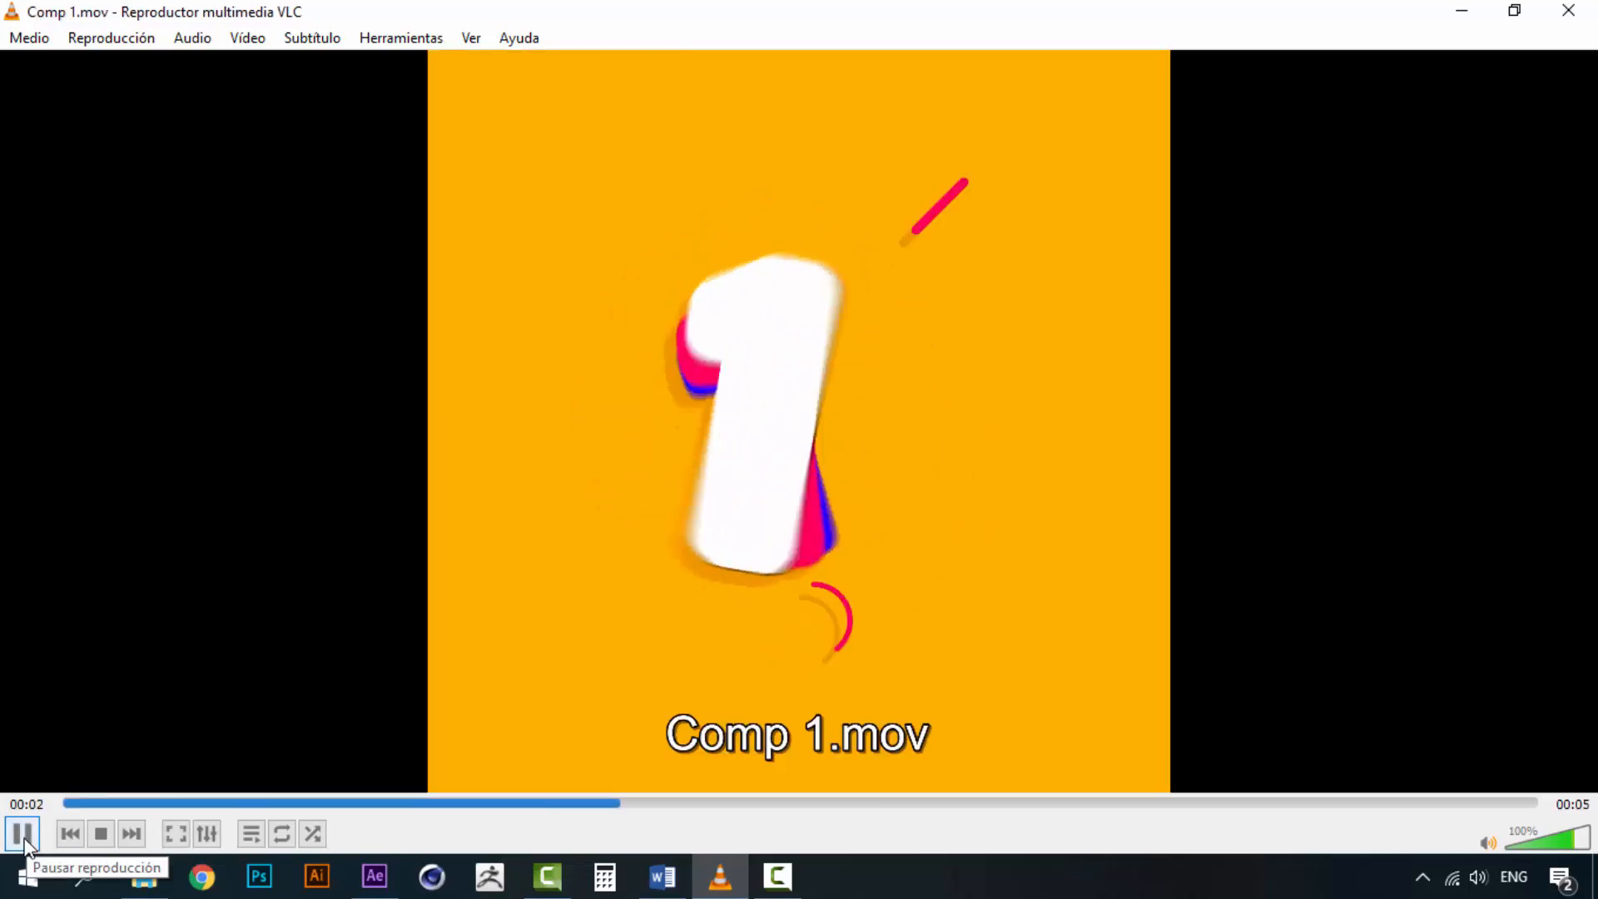
click(23, 835)
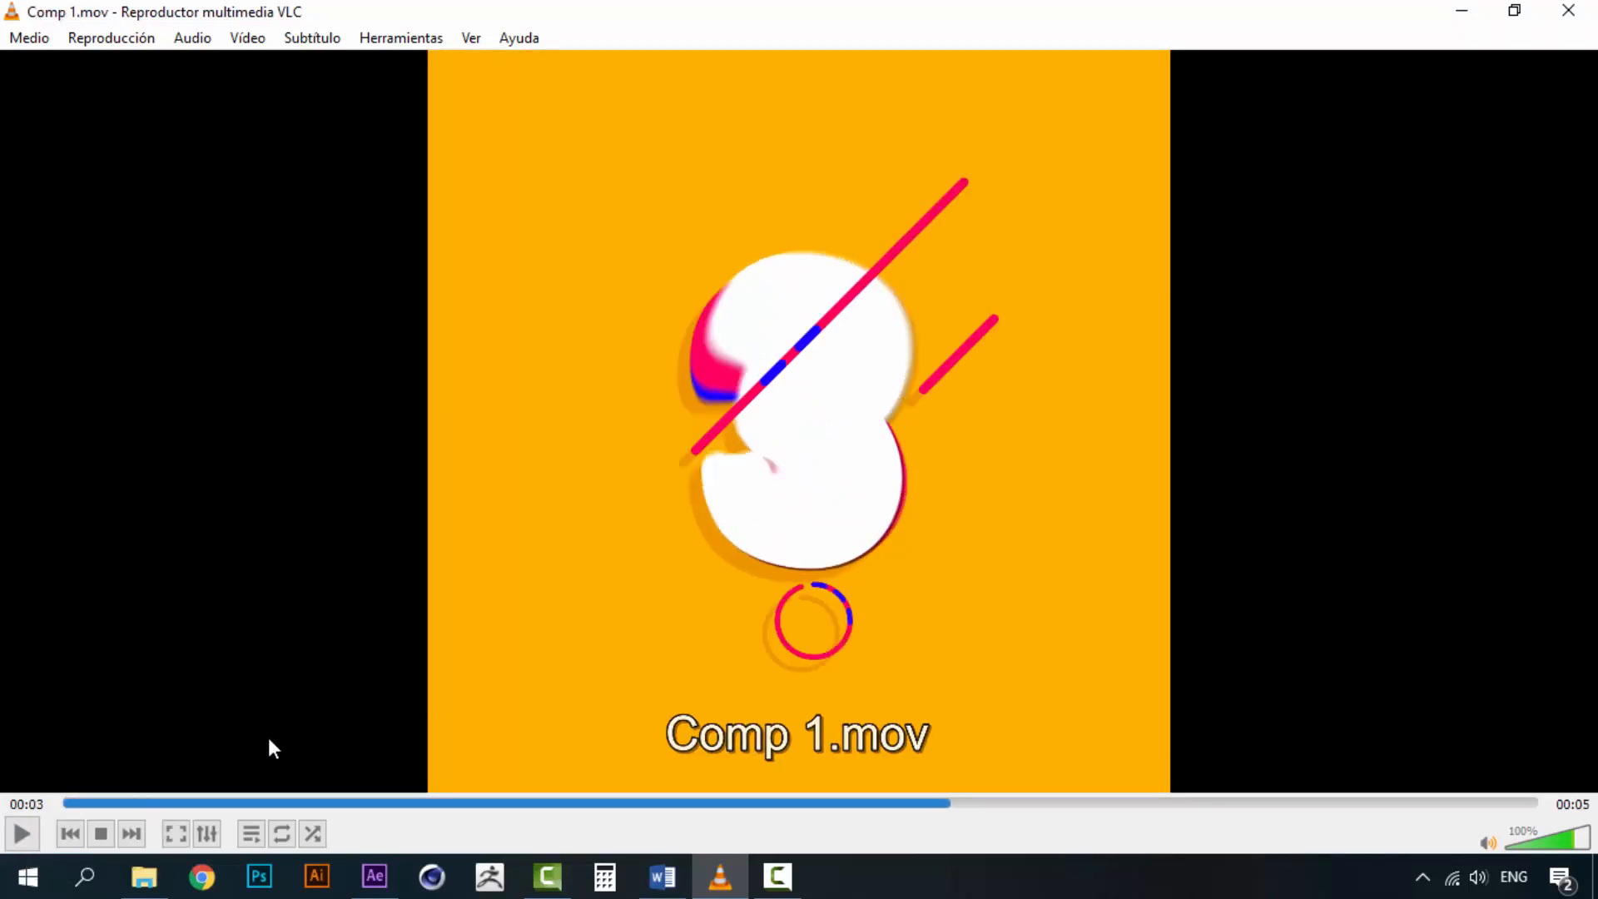
Switch to After Effects and create a new composition named Comp 1 with the HDV/HDTV 720 29.97 preset
click(374, 875)
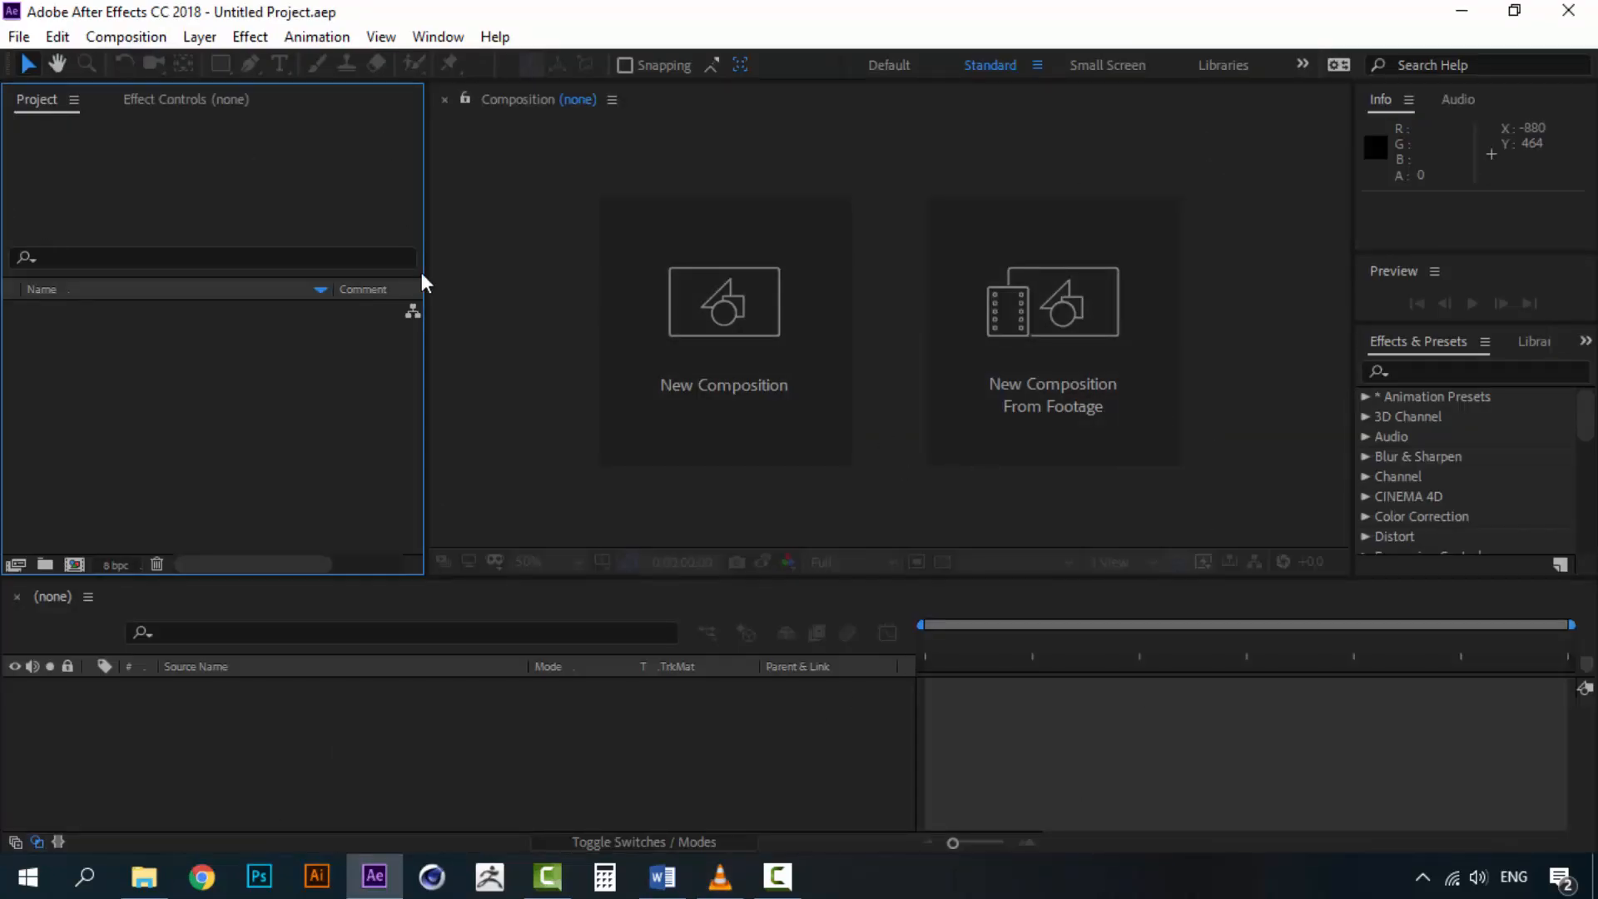
click(125, 37)
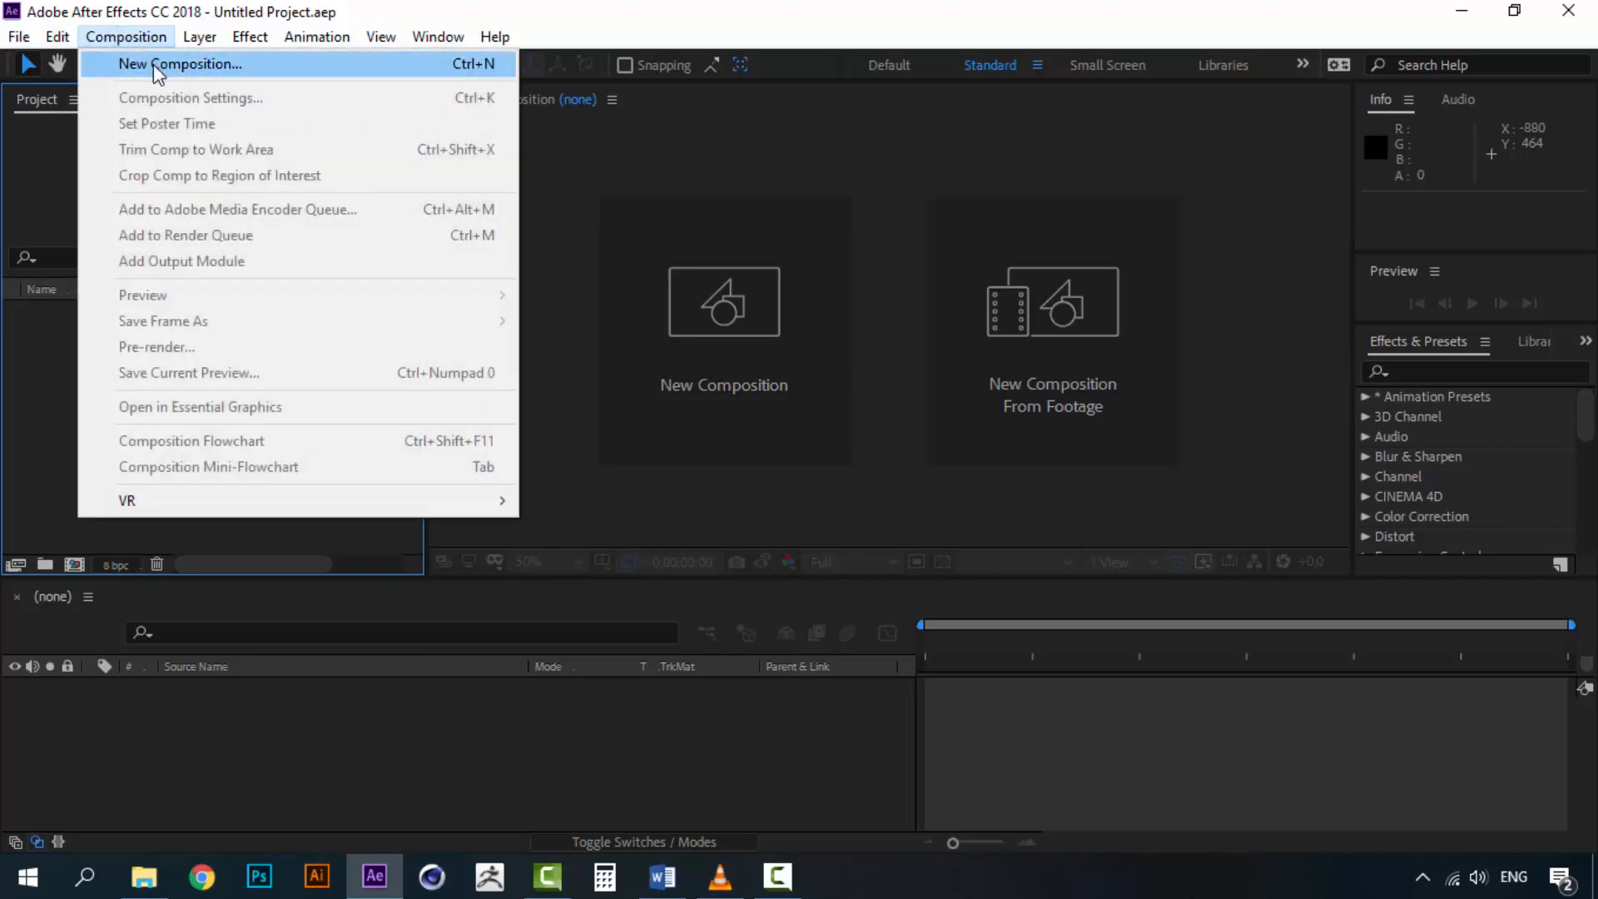
click(154, 63)
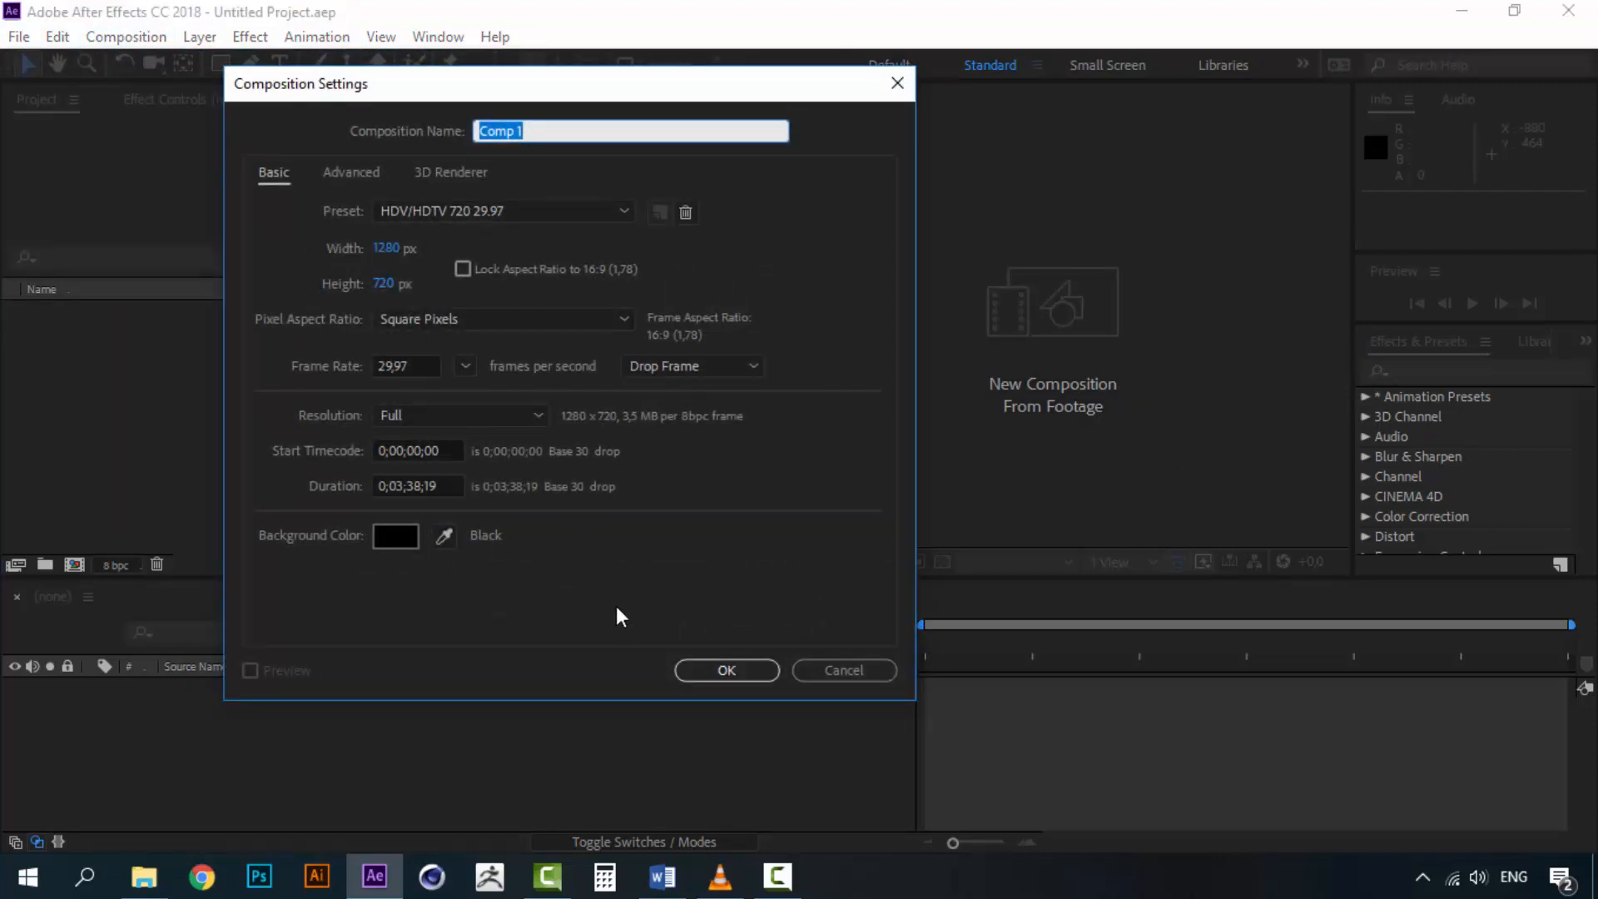
click(749, 670)
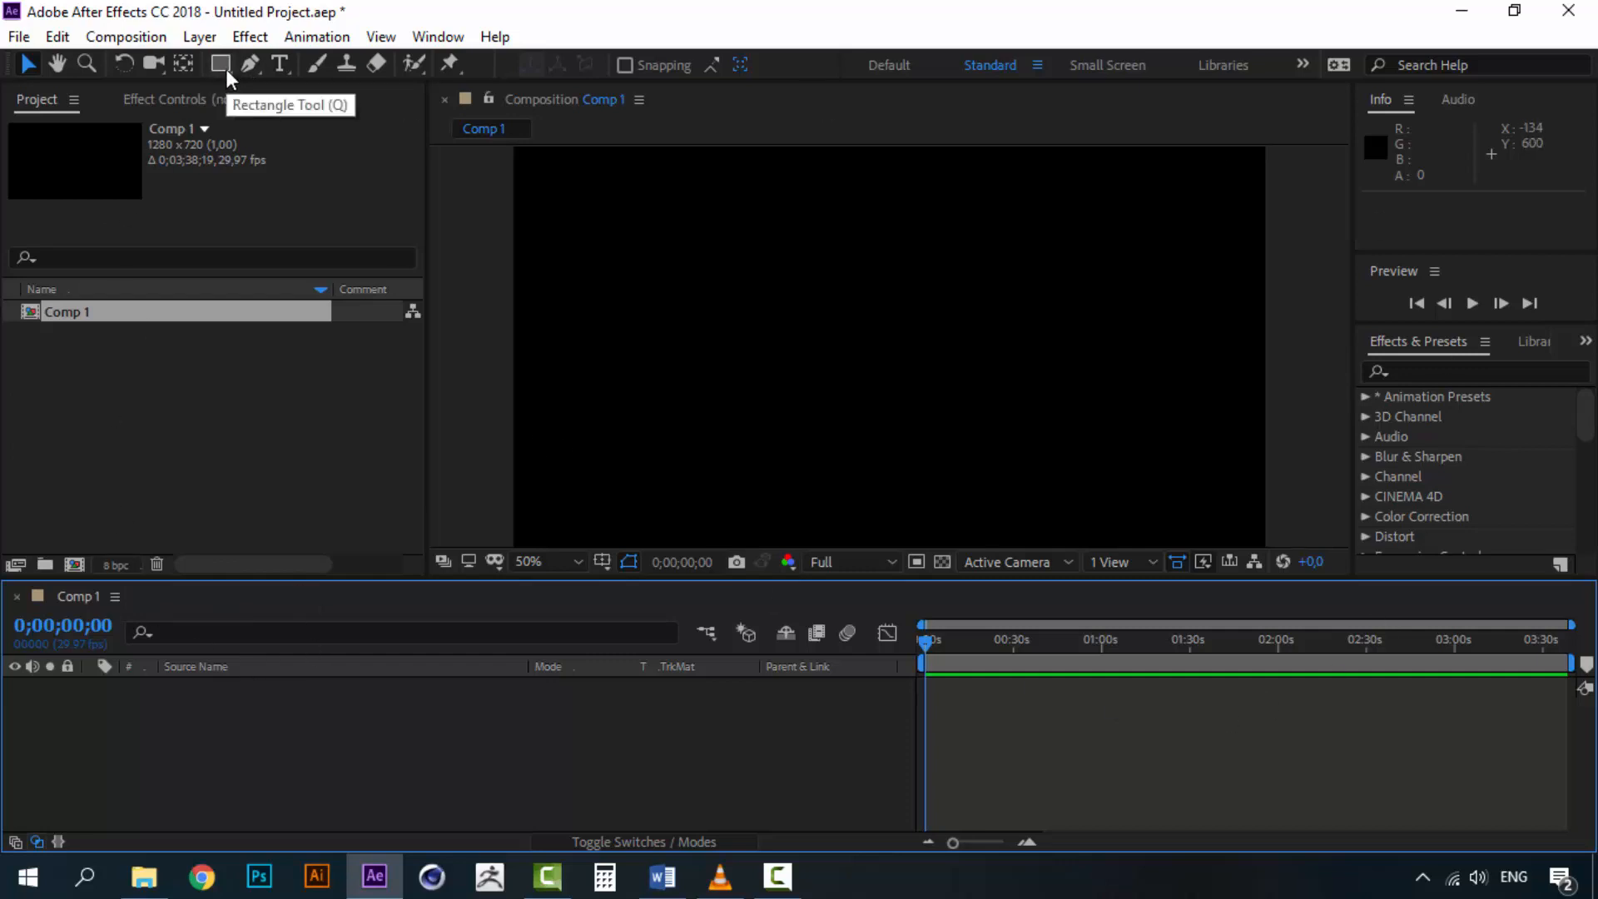
Add a new shape layer and draw a rectangle about 566 by 422 px around the composition's center
click(208, 42)
mouse_move(342, 61)
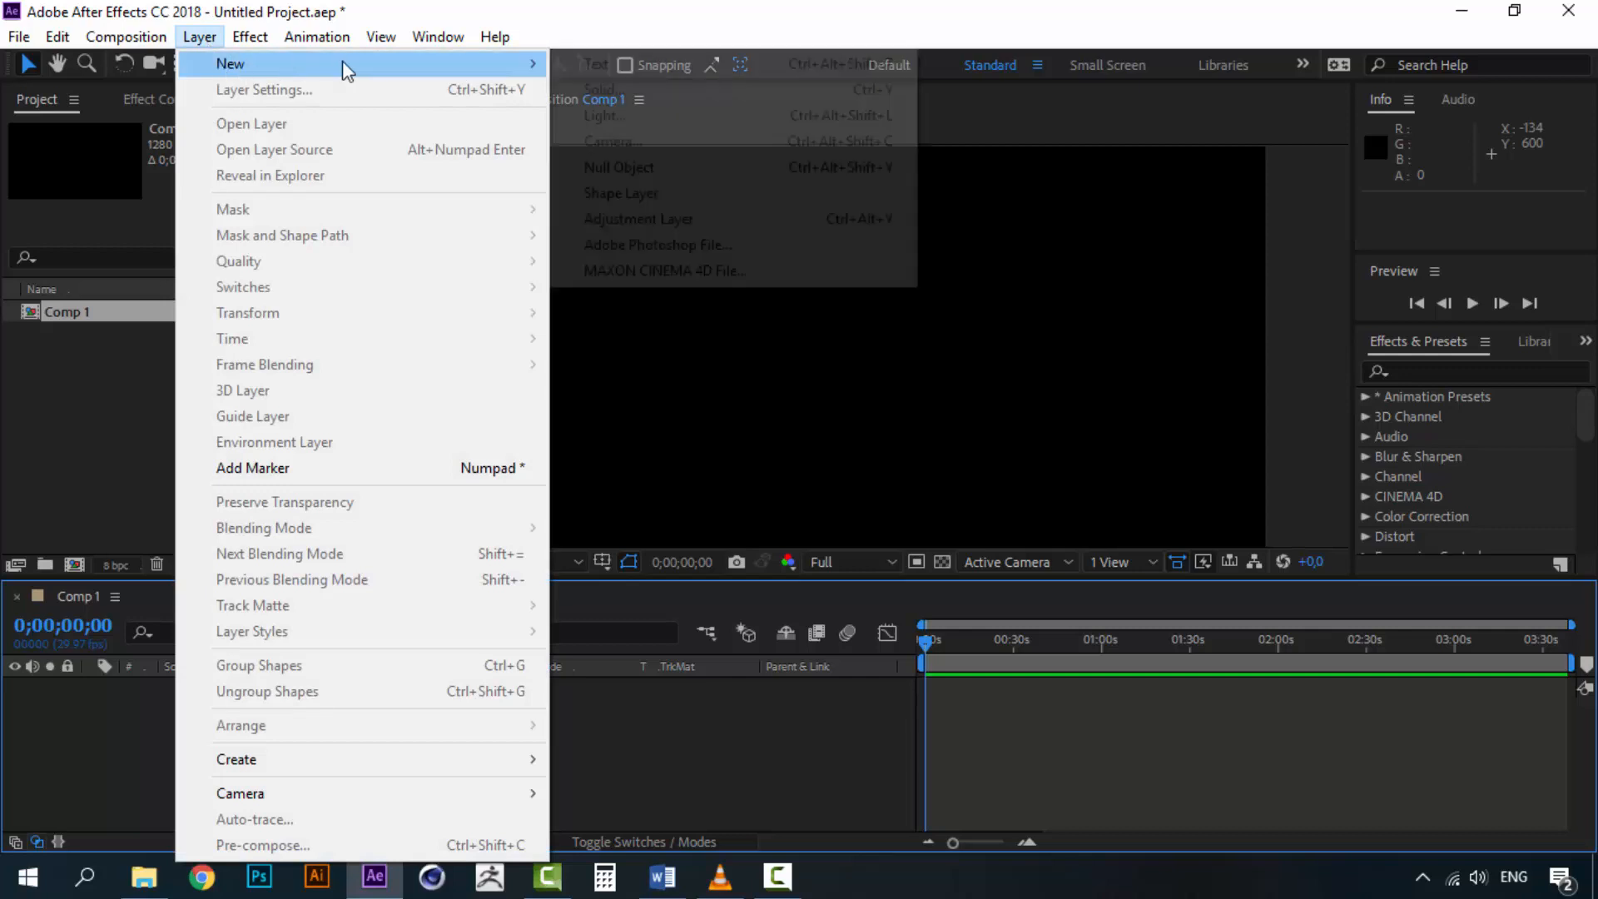
click(636, 192)
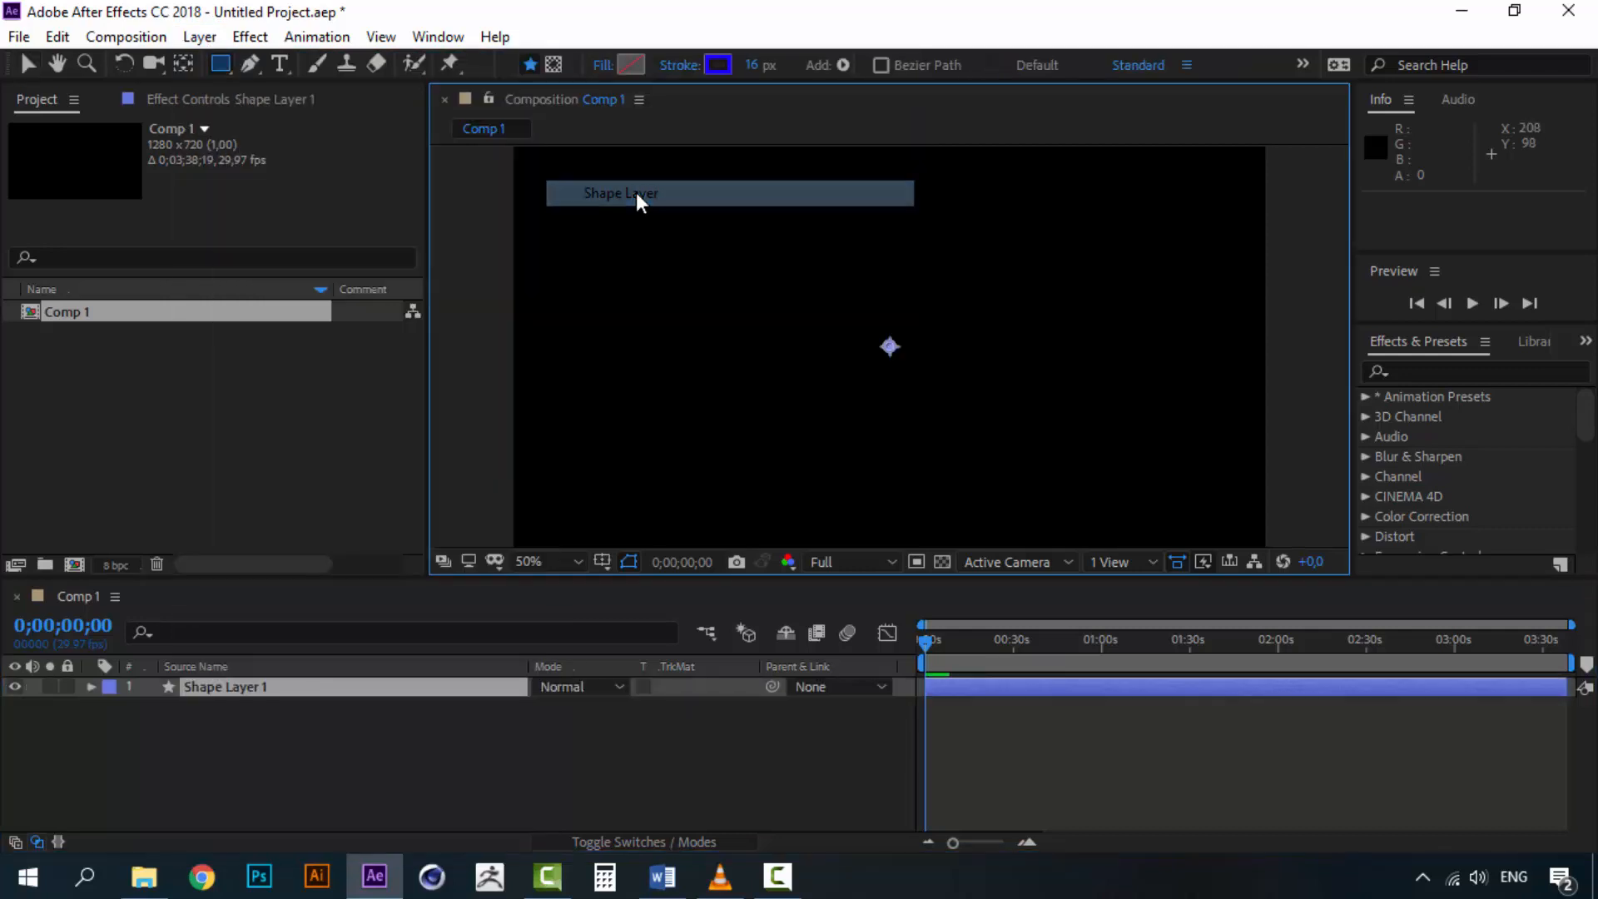
click(219, 63)
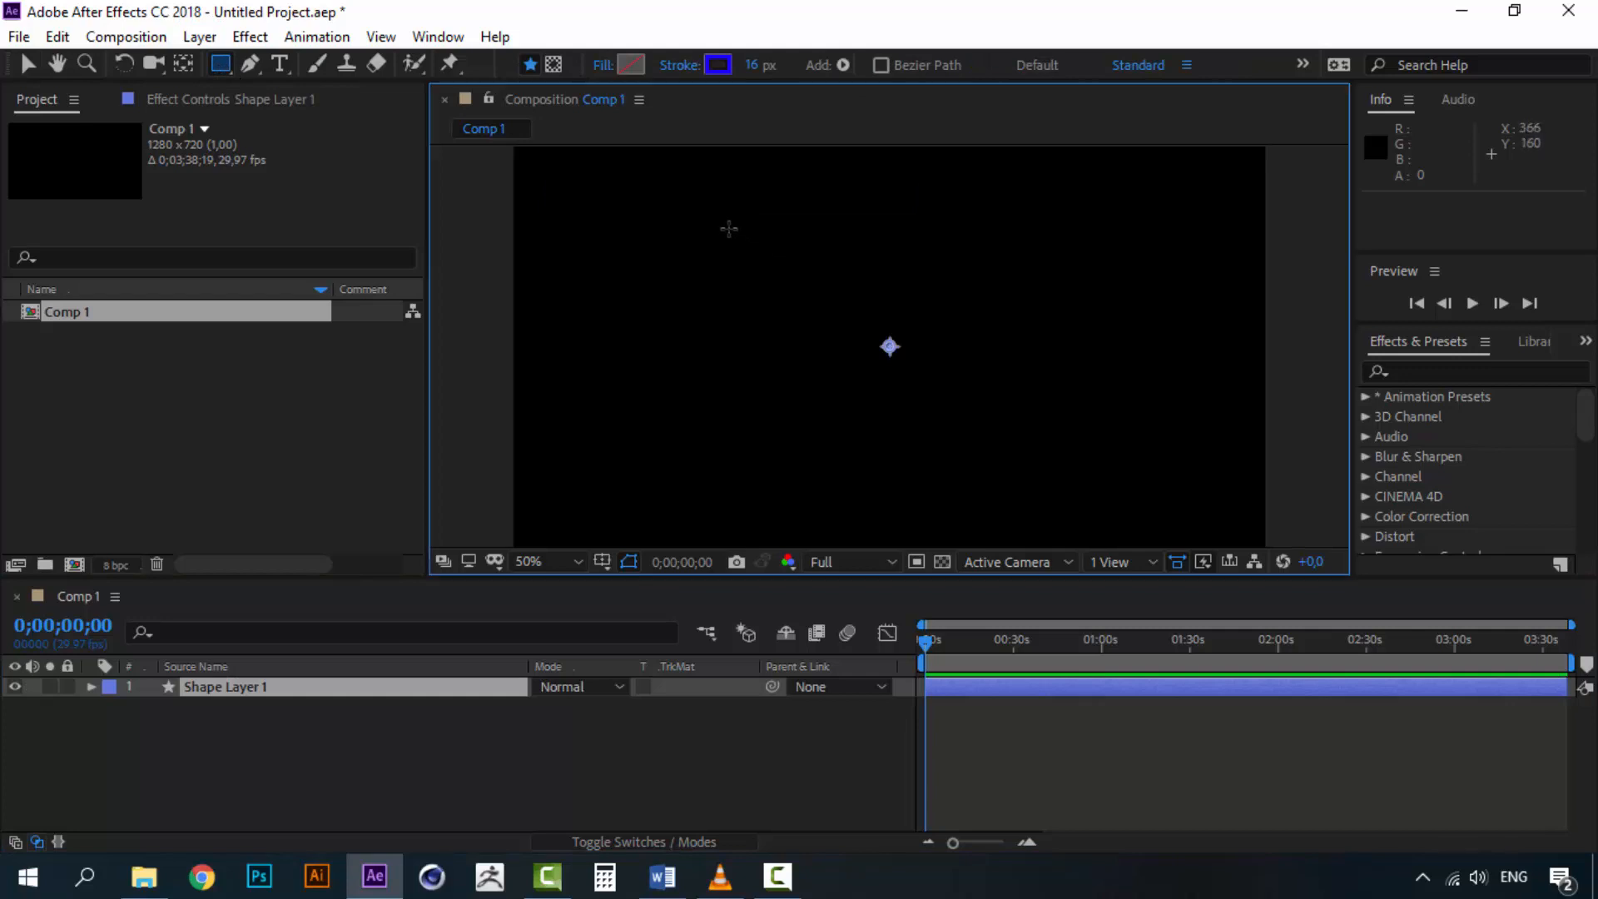
drag(727, 228, 1063, 478)
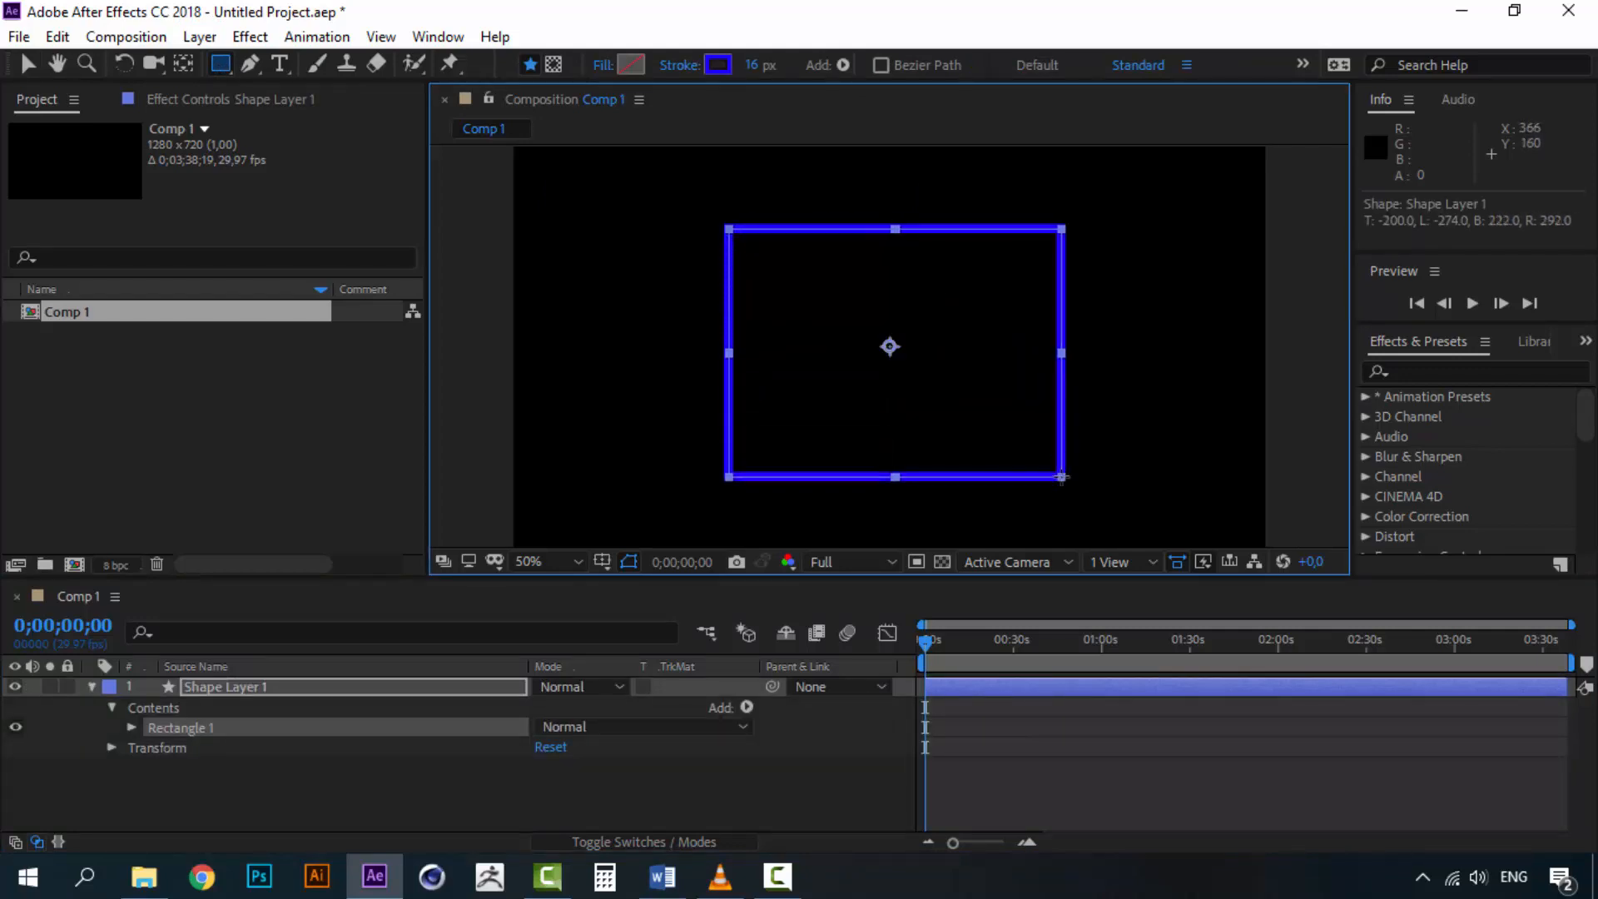
Set the rectangle's fill to a solid color
click(606, 67)
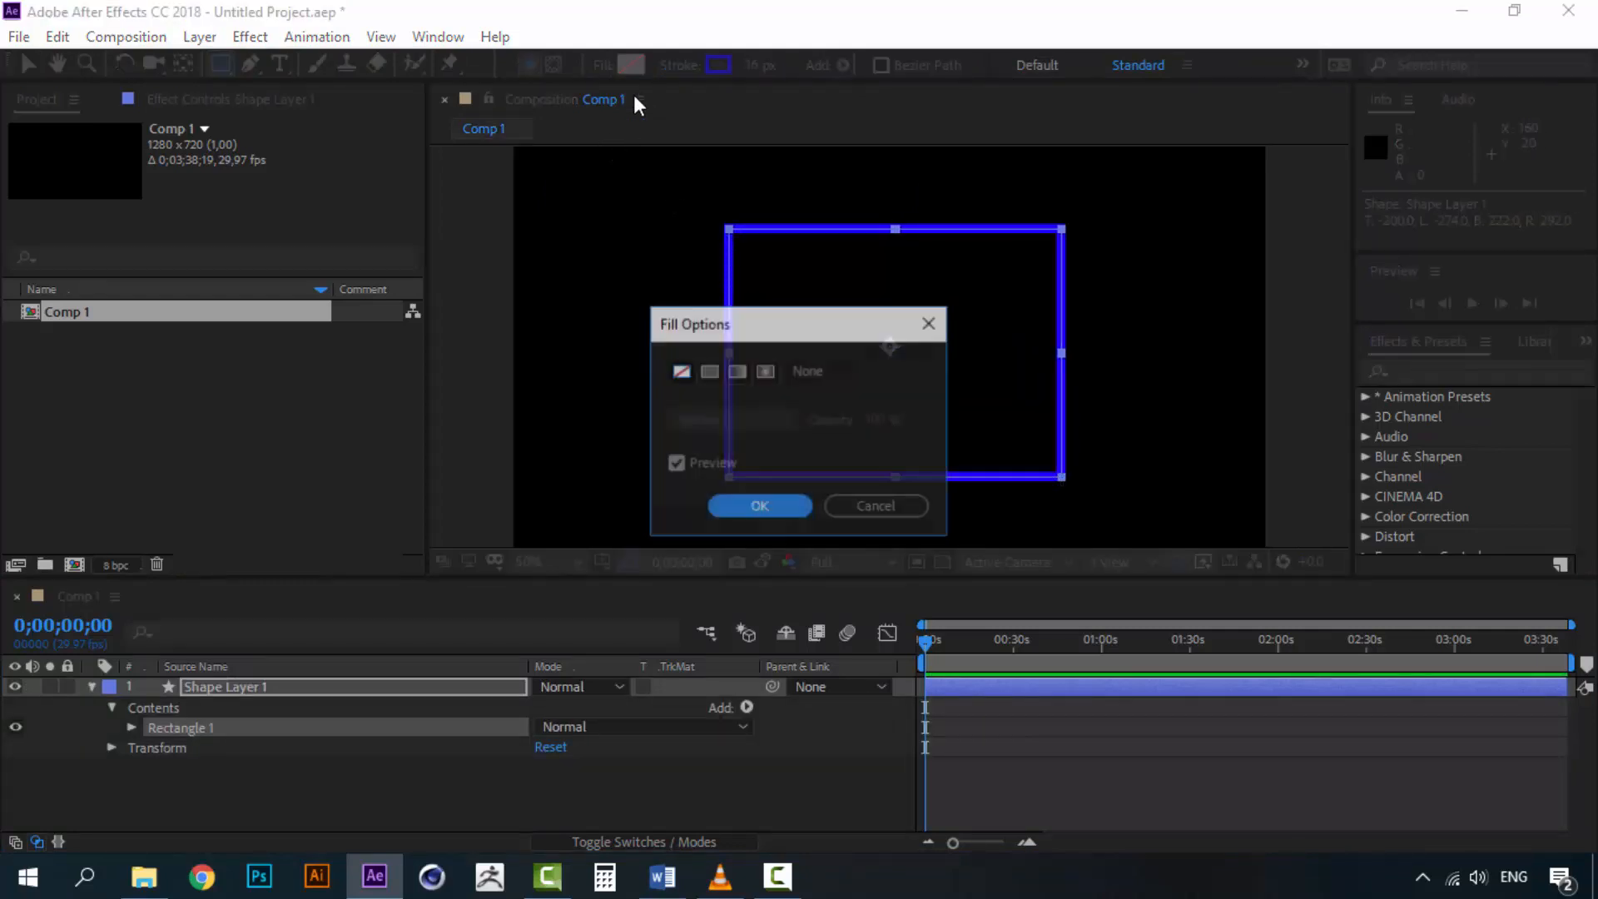
click(709, 371)
click(759, 507)
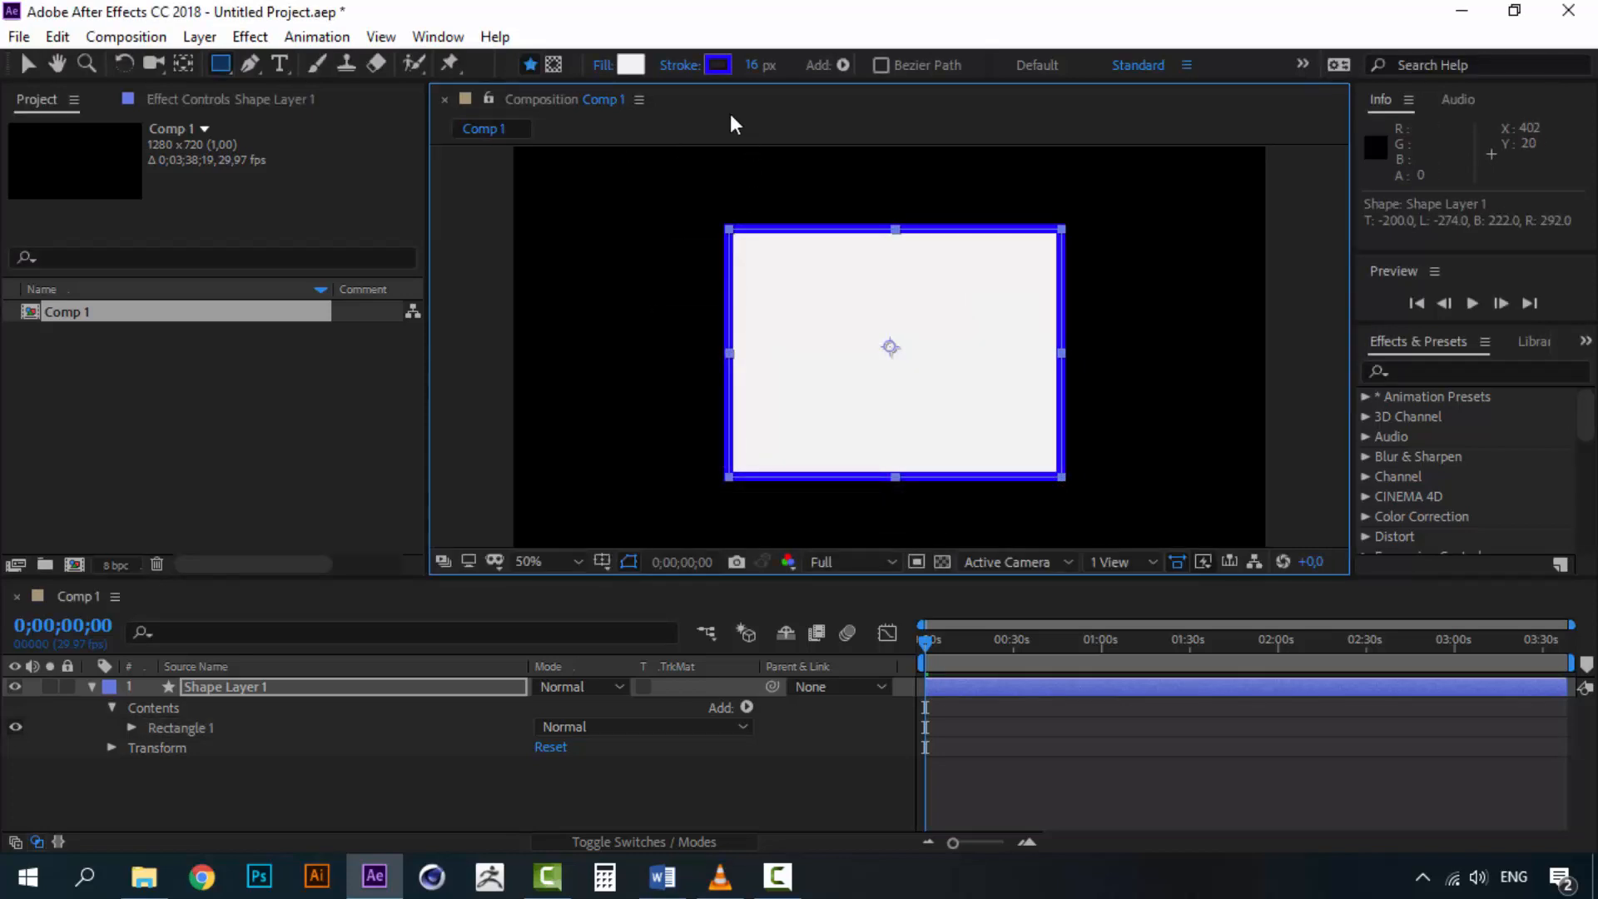
Set the rectangle's stroke to none
click(719, 66)
click(677, 322)
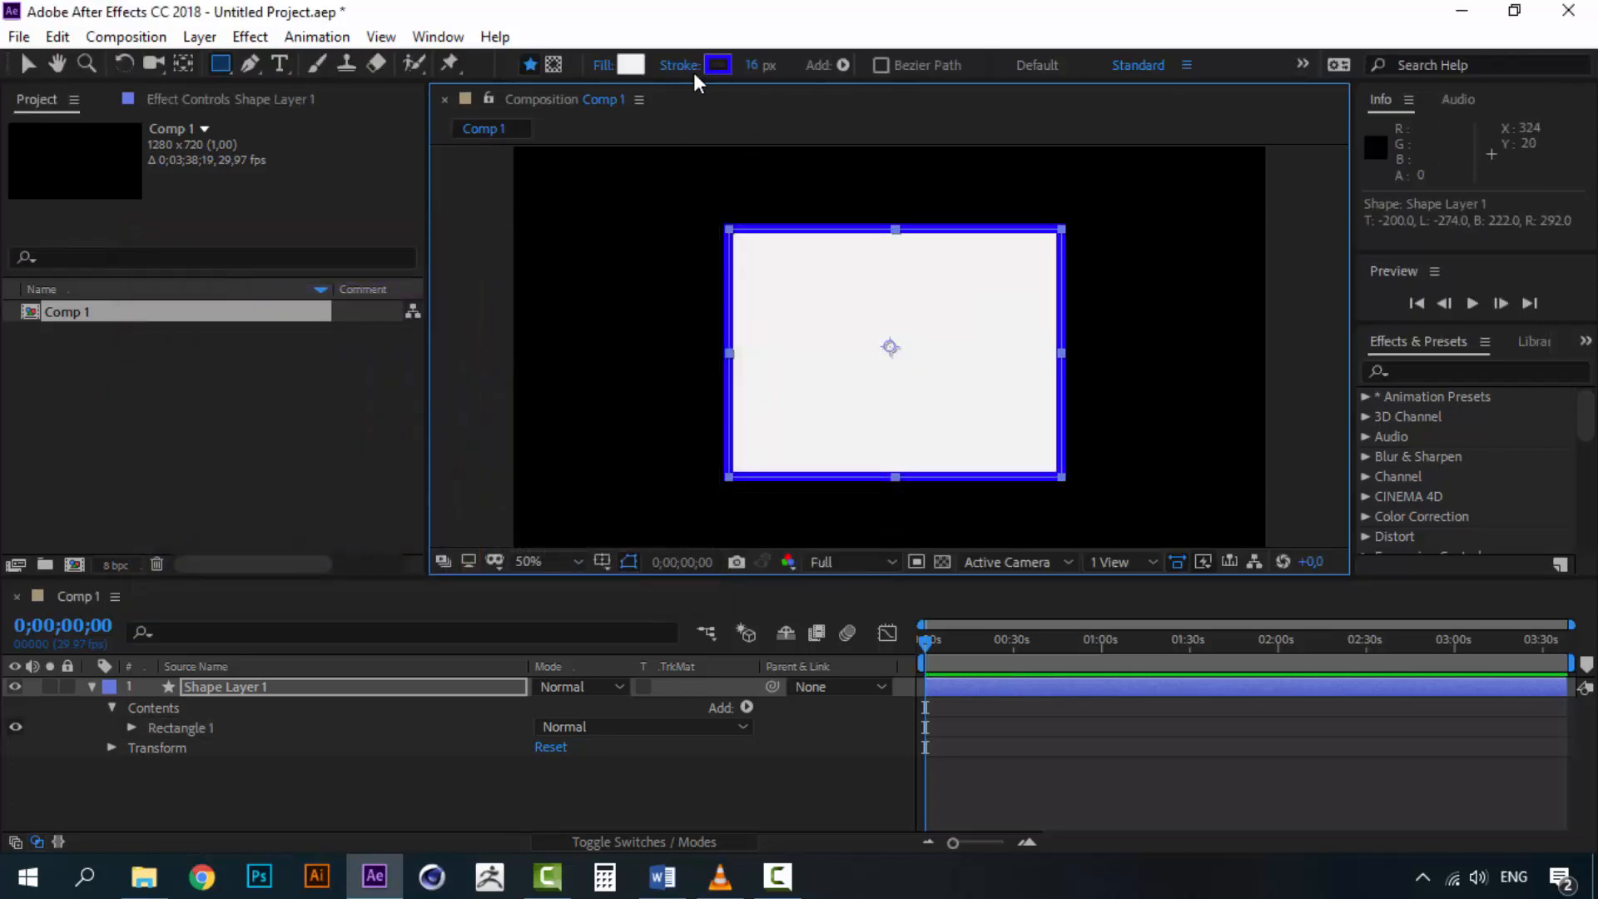
click(693, 70)
click(678, 371)
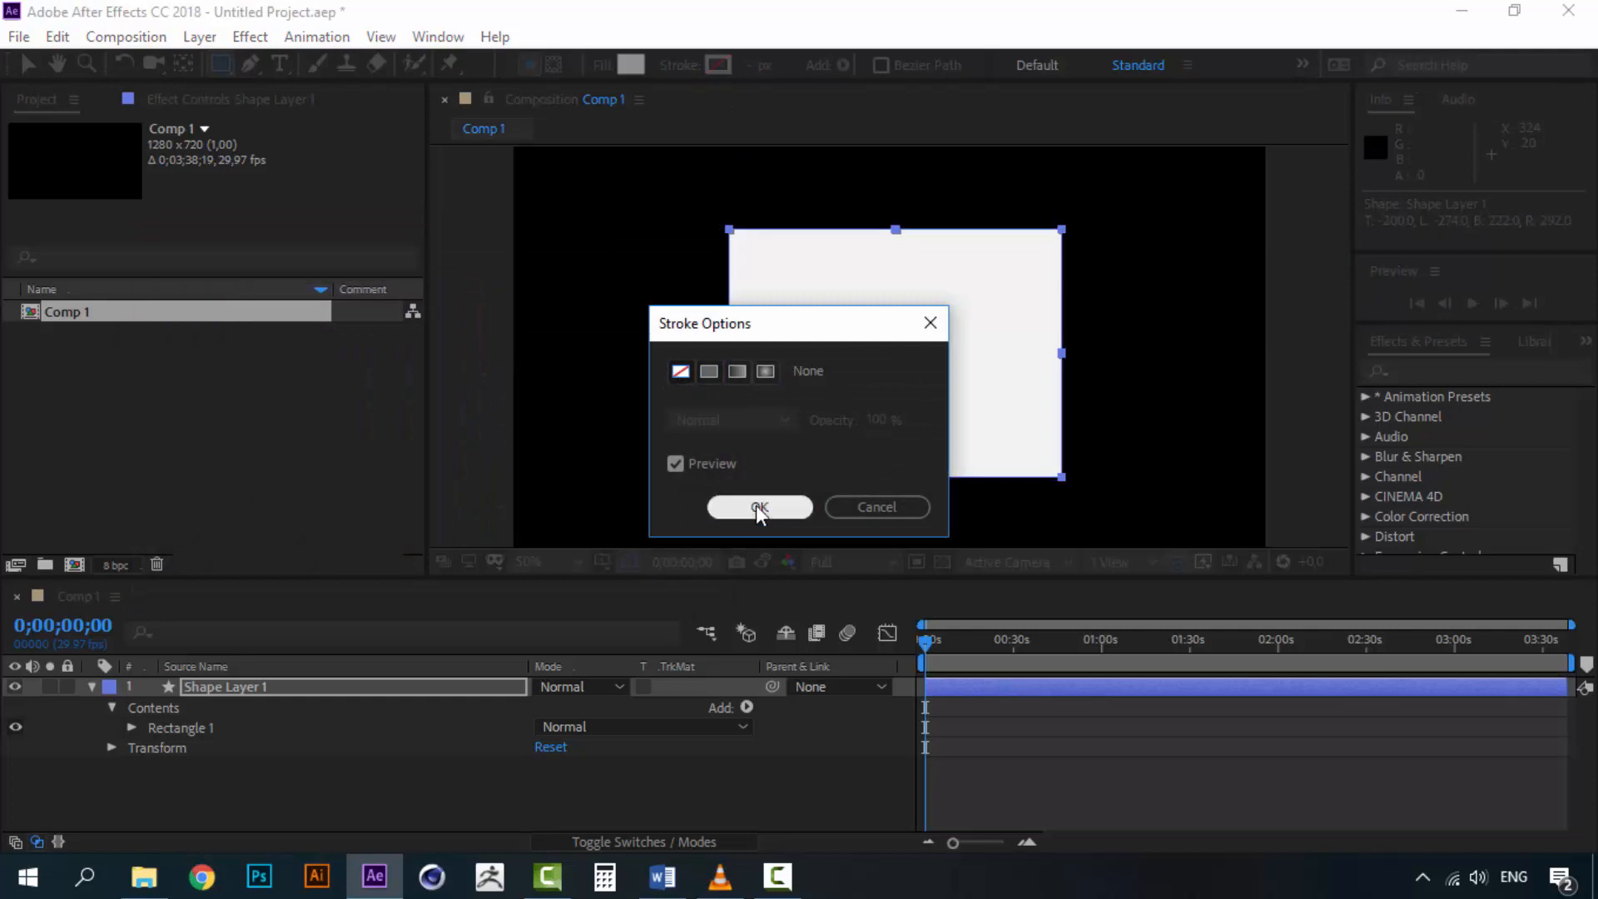
click(759, 507)
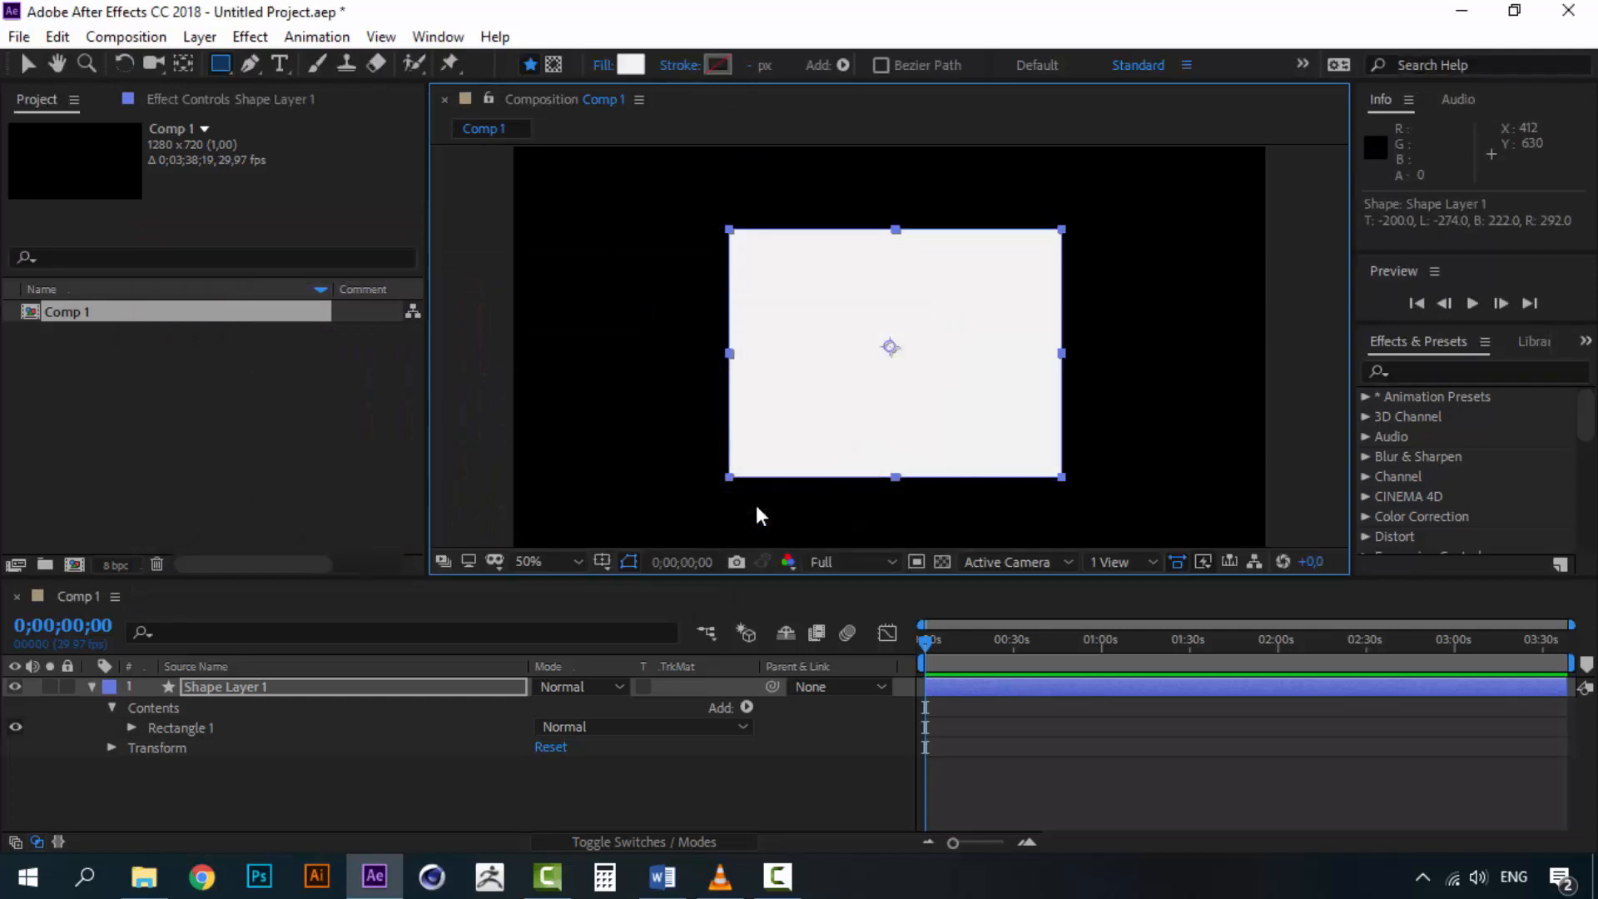
Rename the shape layer to rectangle
click(239, 691)
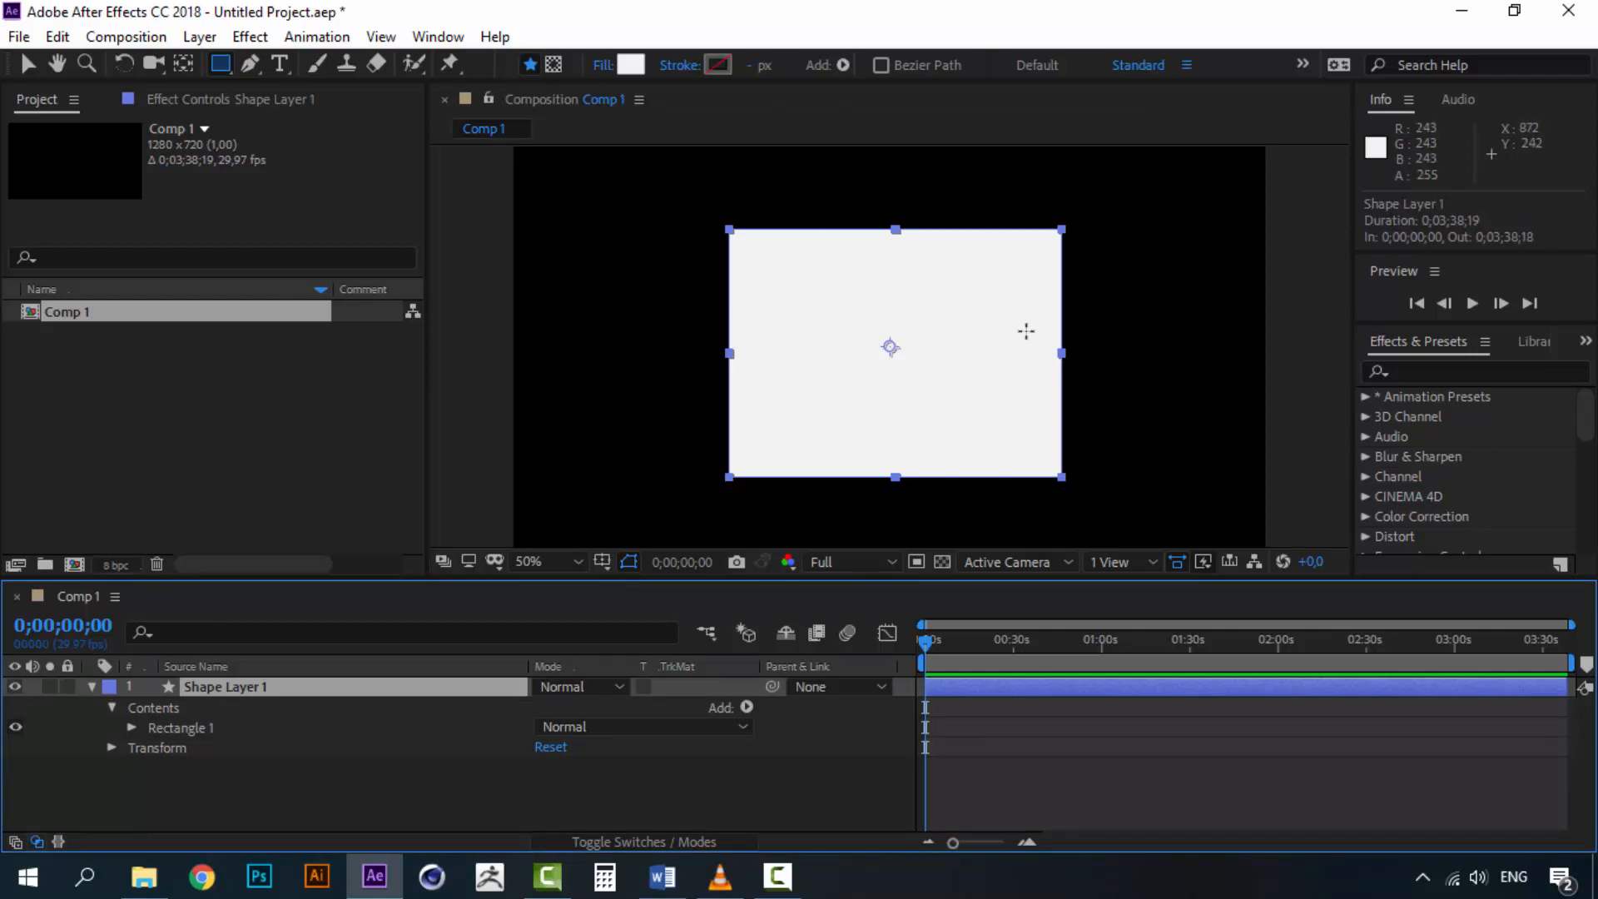
right_click(222, 687)
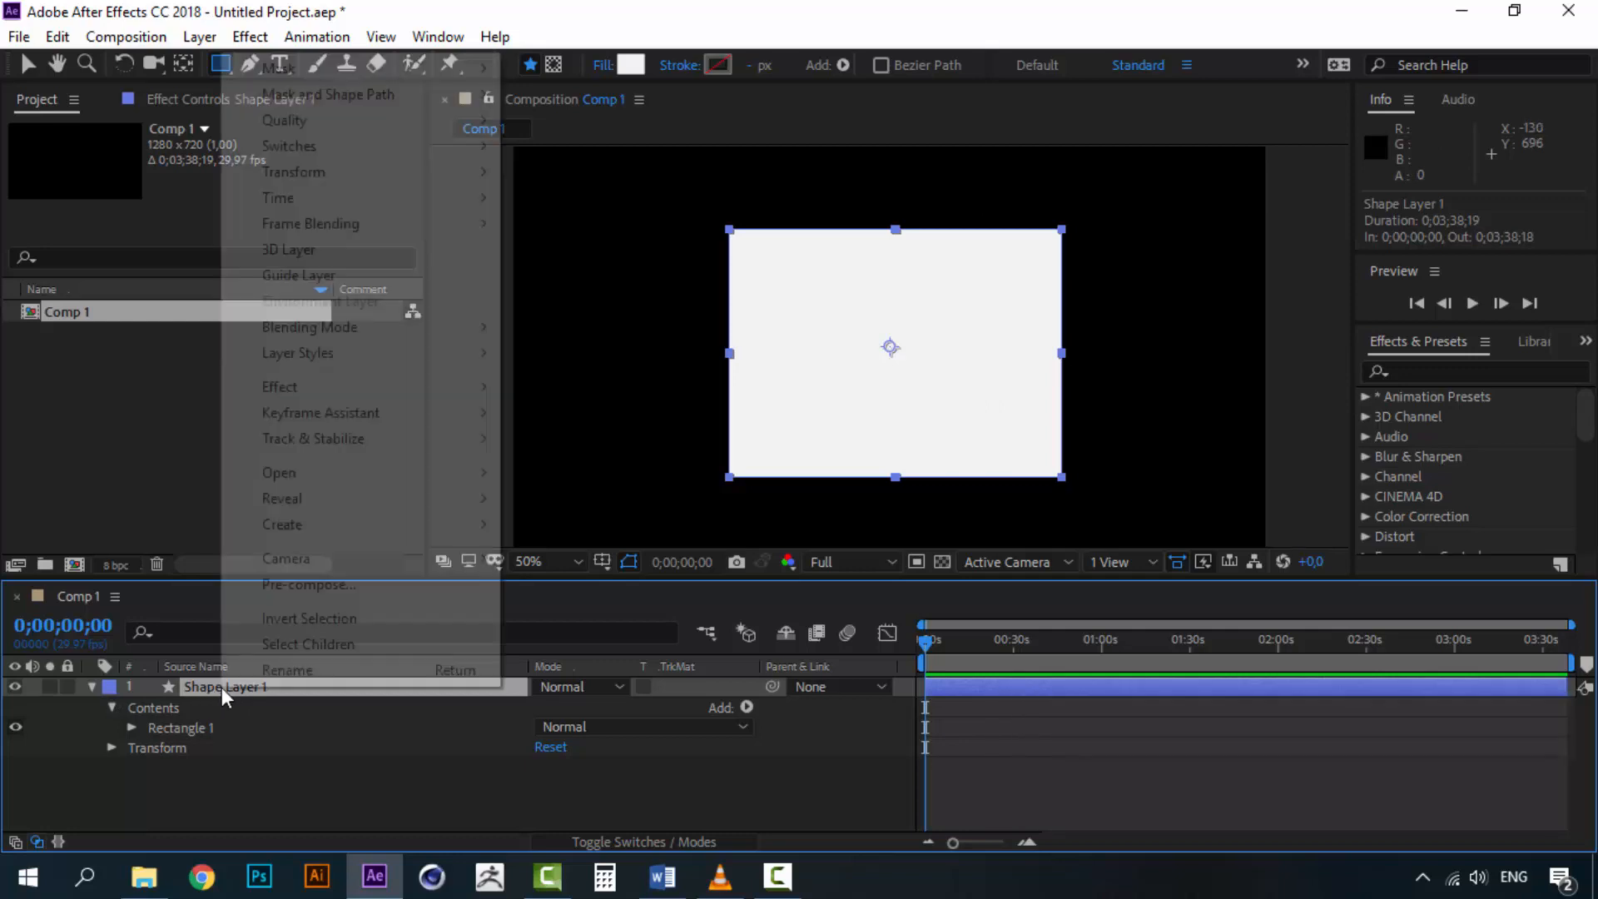
click(313, 670)
text(re)
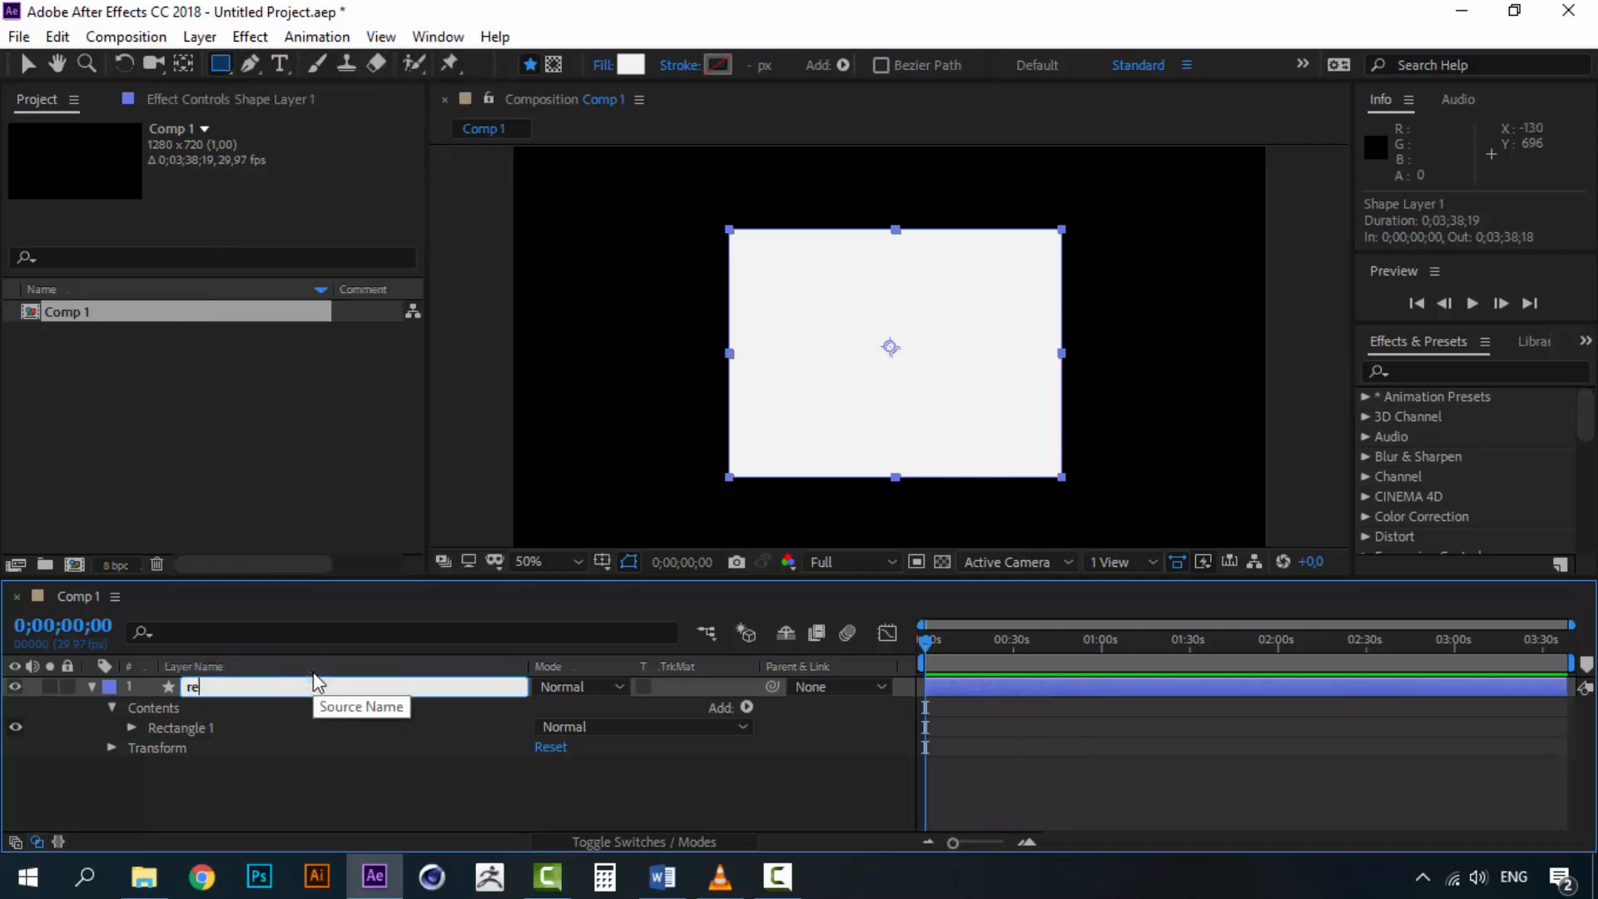
text(ctangle)
click(265, 784)
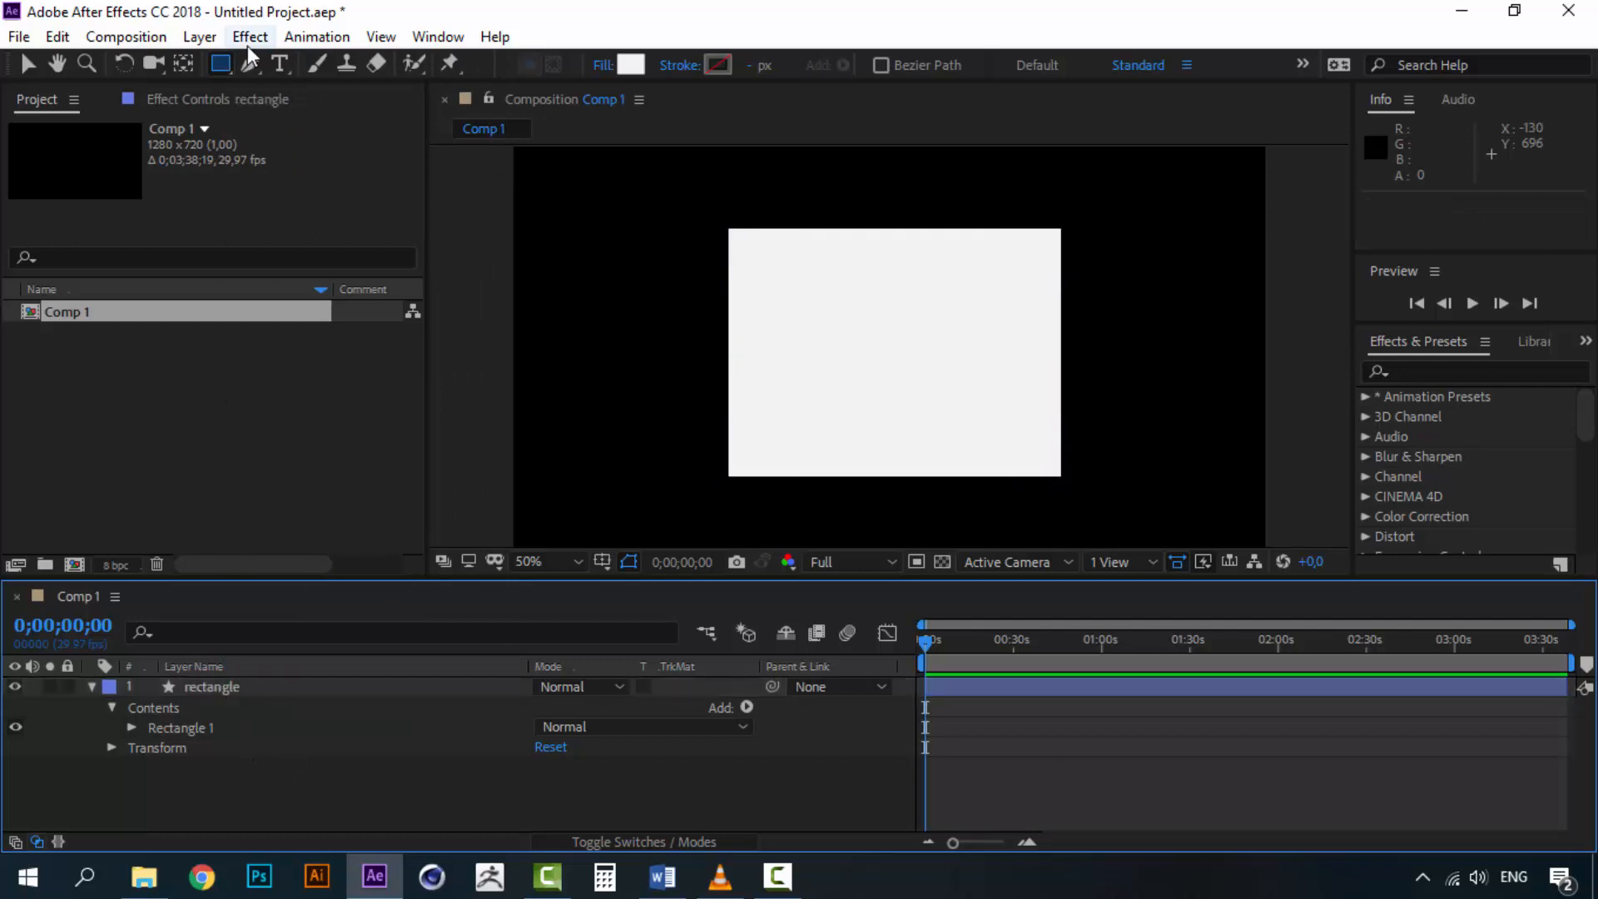
Create another new shape layer and hide the rectangle layer
click(200, 37)
mouse_move(233, 64)
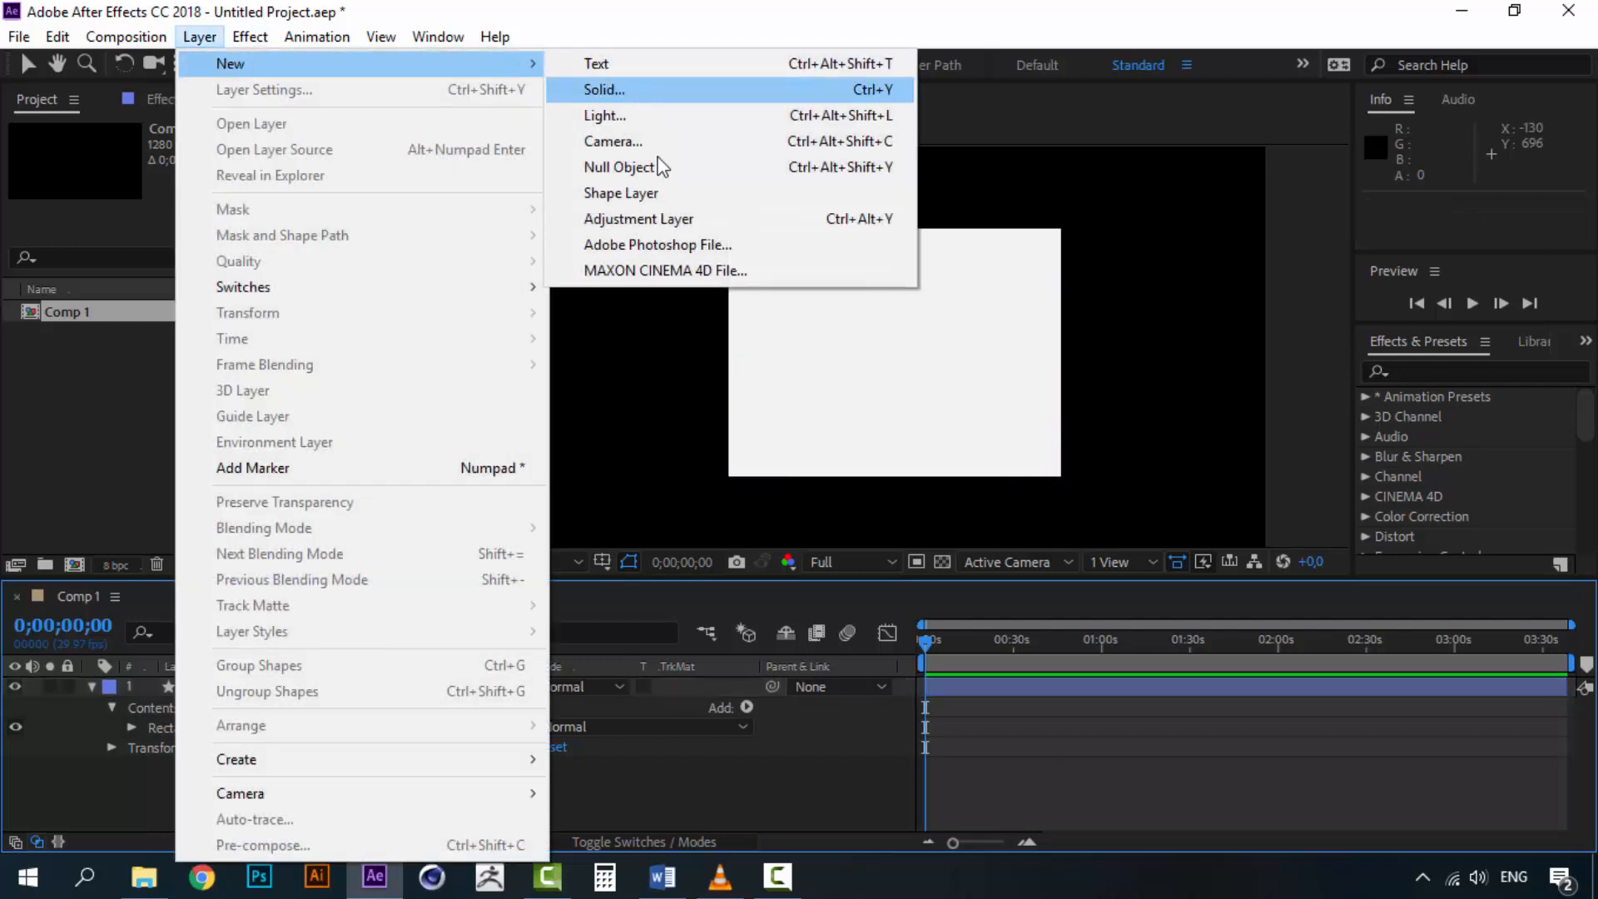
click(663, 197)
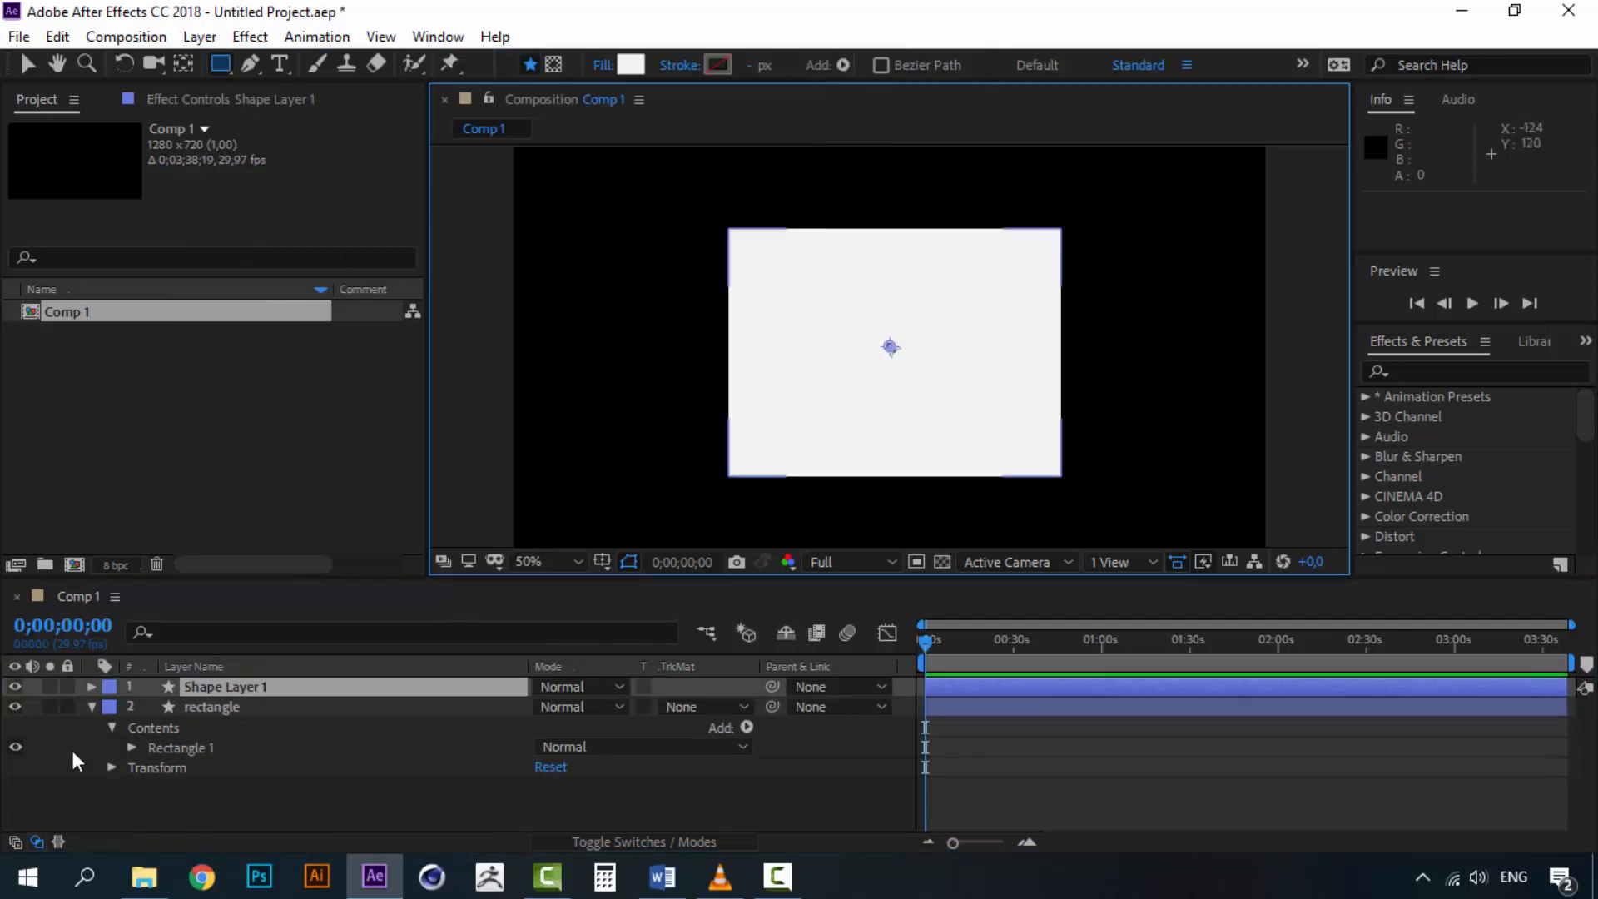
click(16, 706)
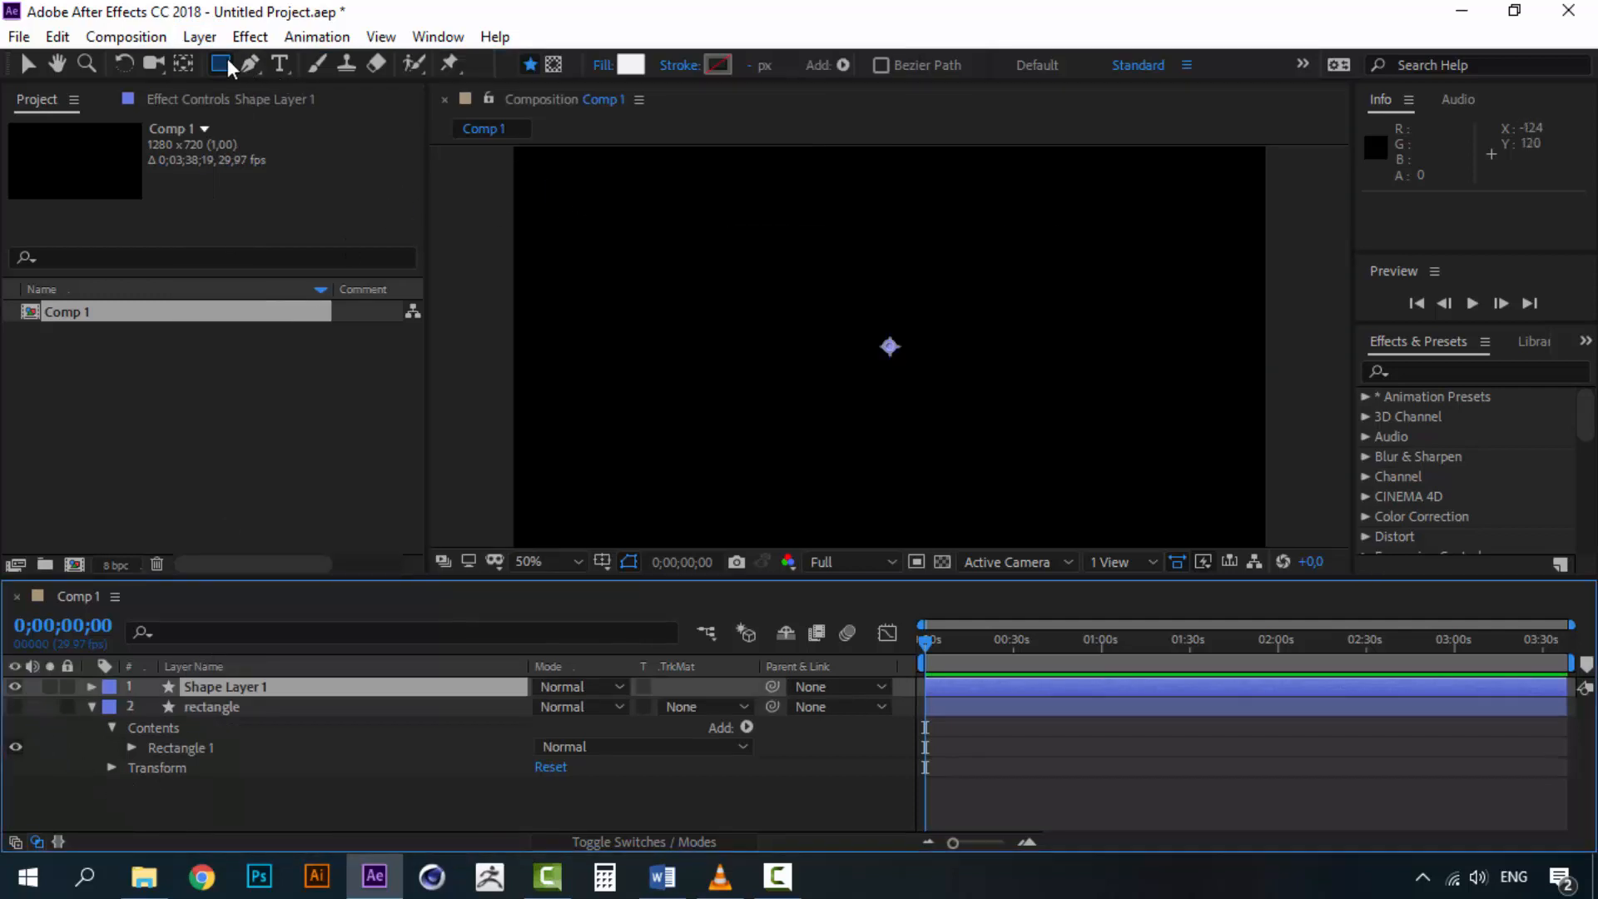
Draw a circle centered in the composition with the Ellipse tool
drag(222, 58, 338, 117)
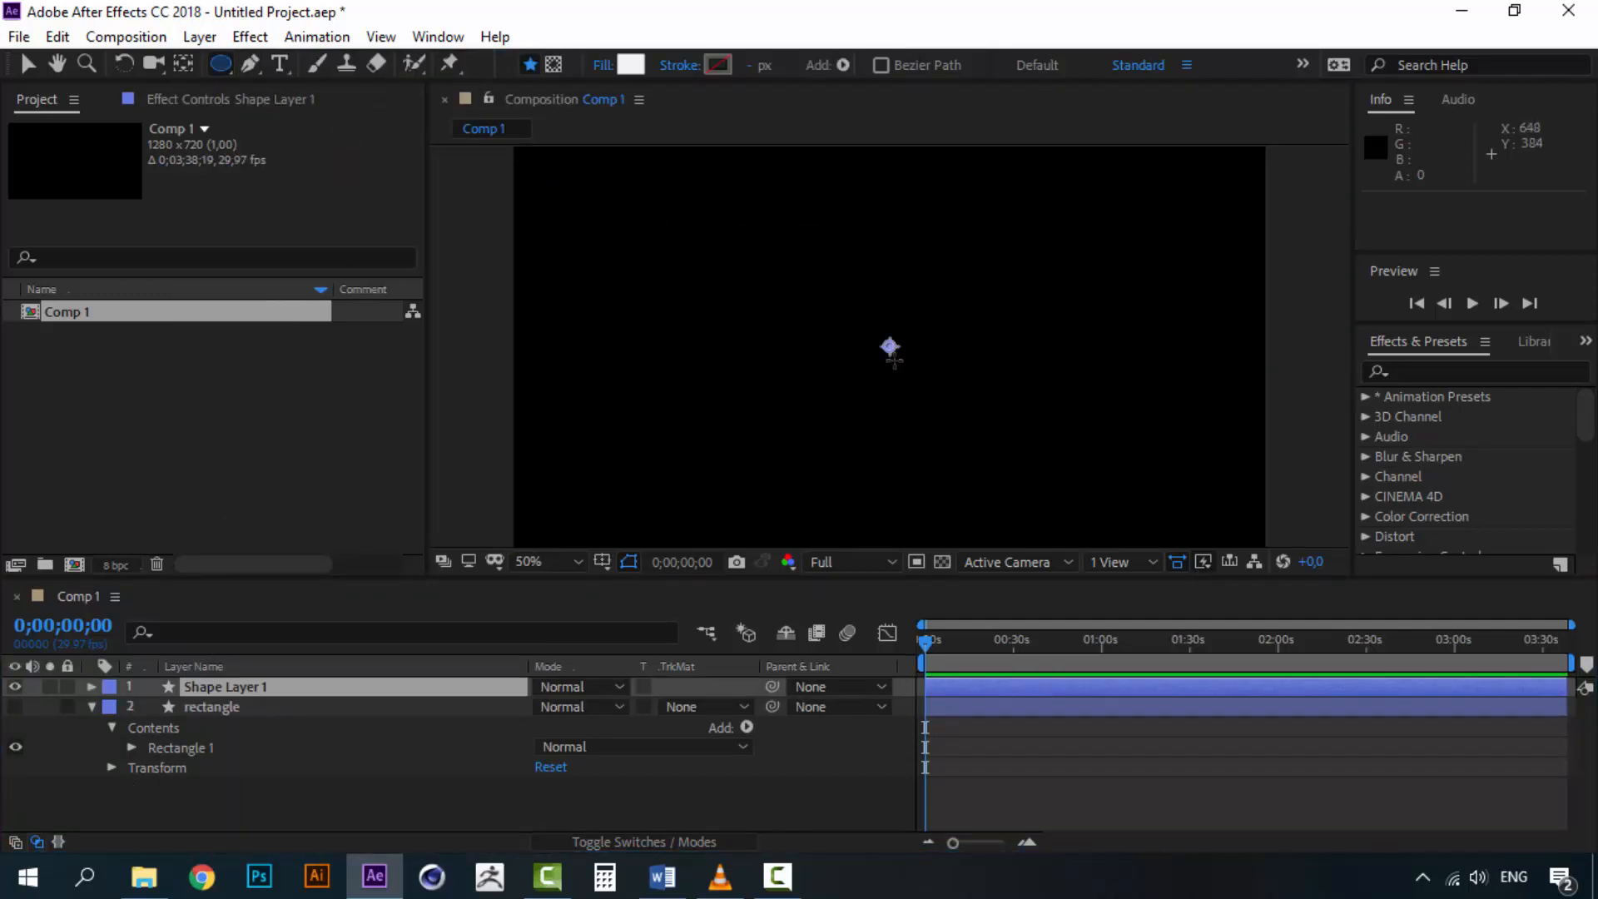
drag(890, 347, 796, 229)
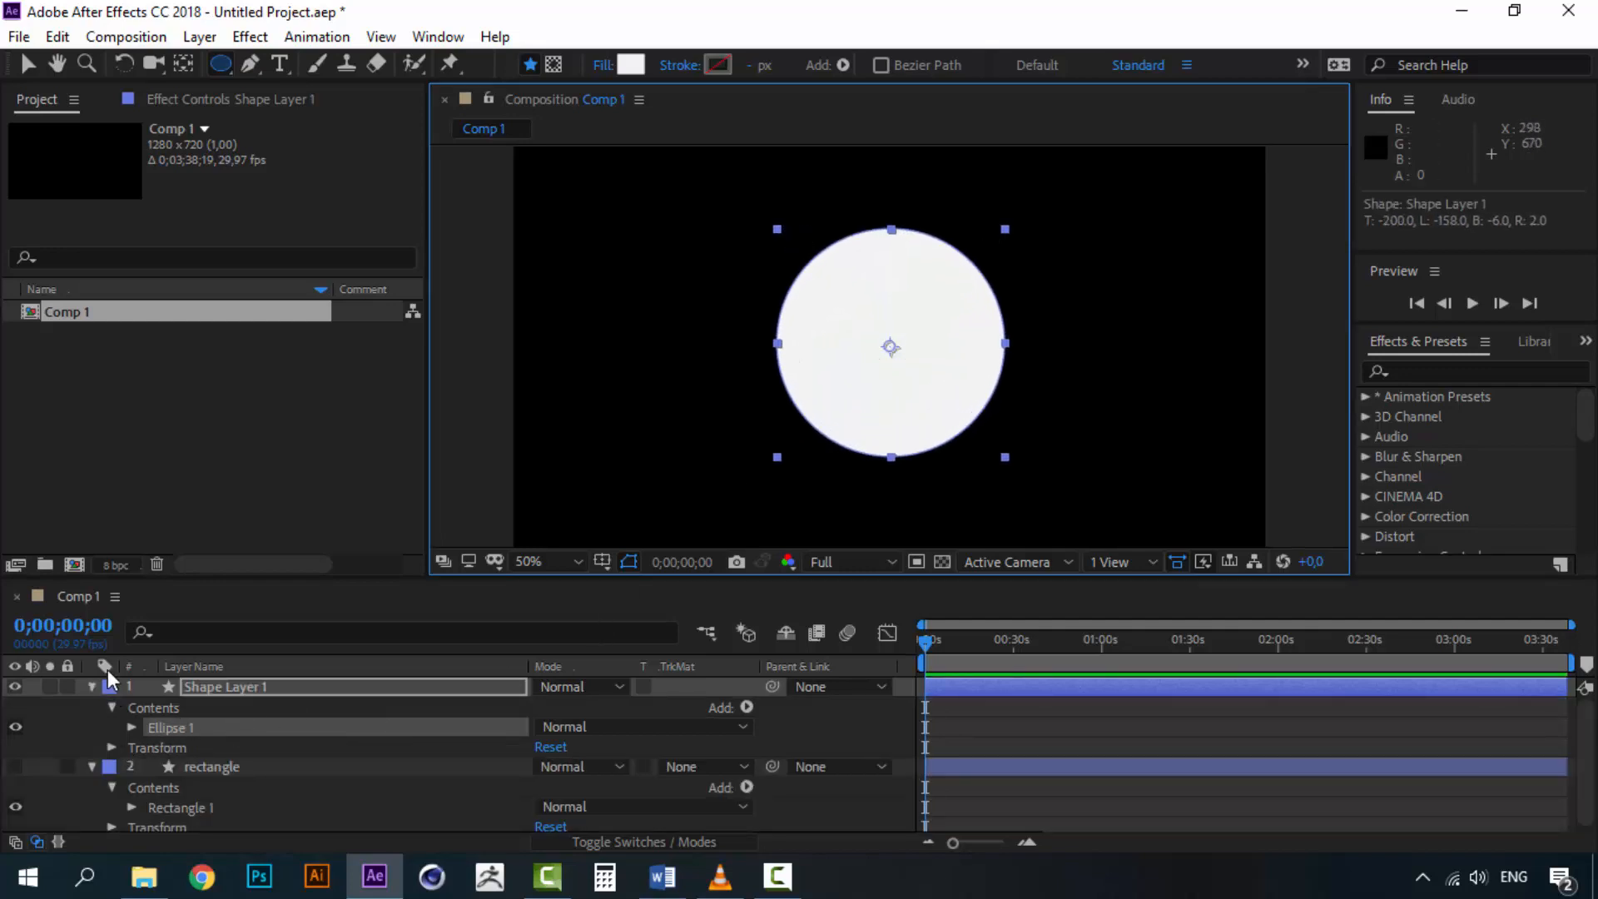
Rename the new circle shape layer to circle
click(91, 686)
click(203, 710)
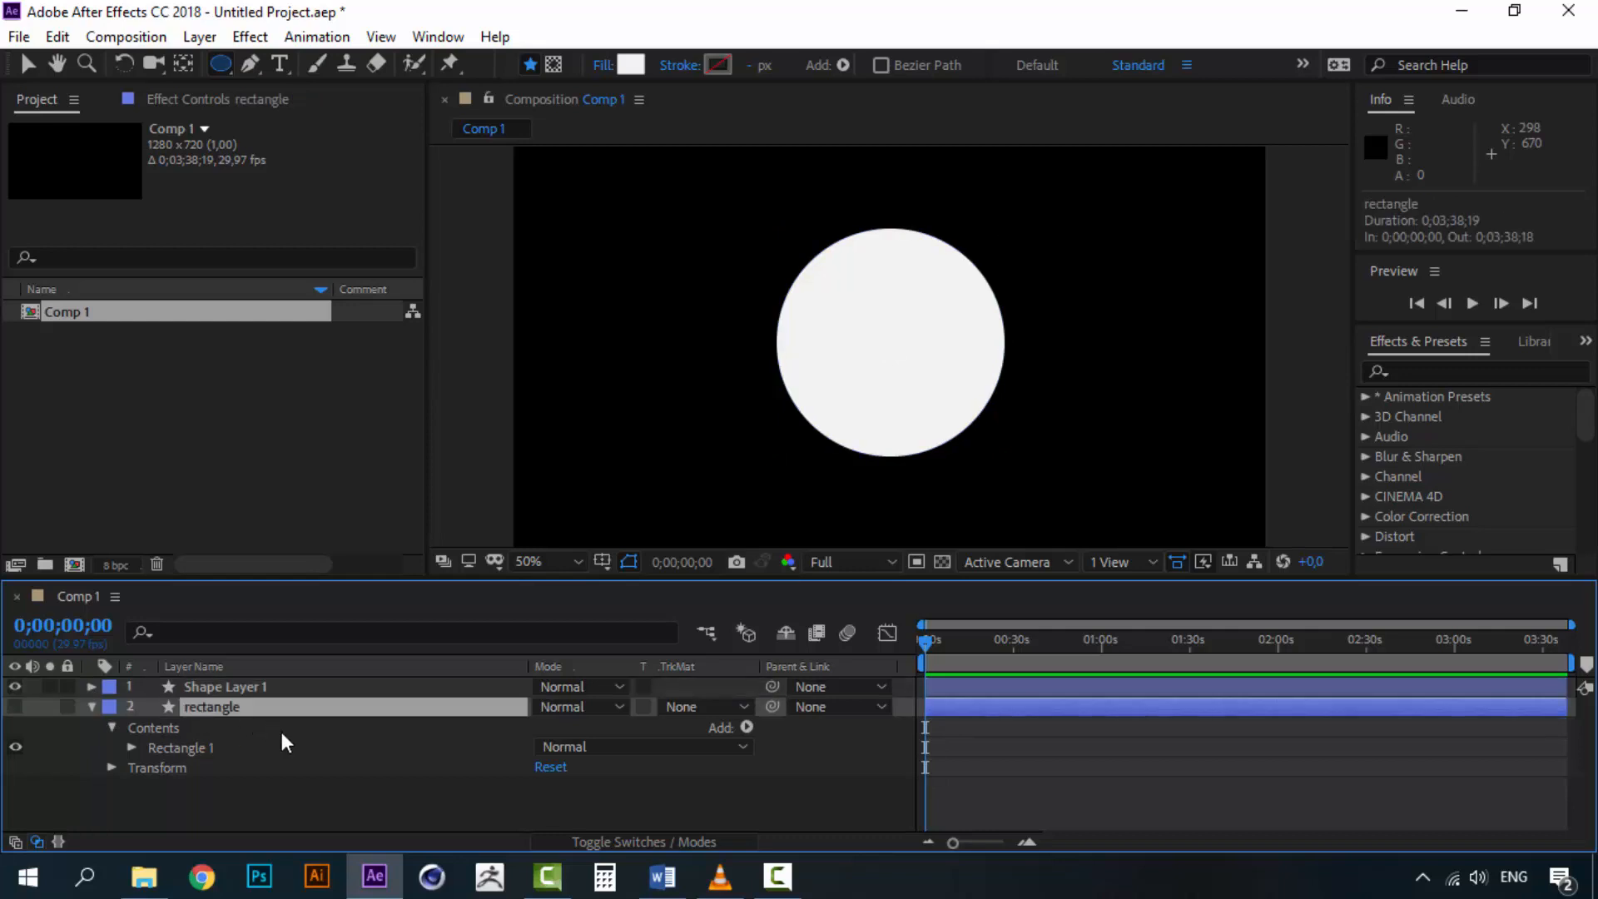
click(233, 686)
right_click(233, 686)
click(308, 669)
text(circle)
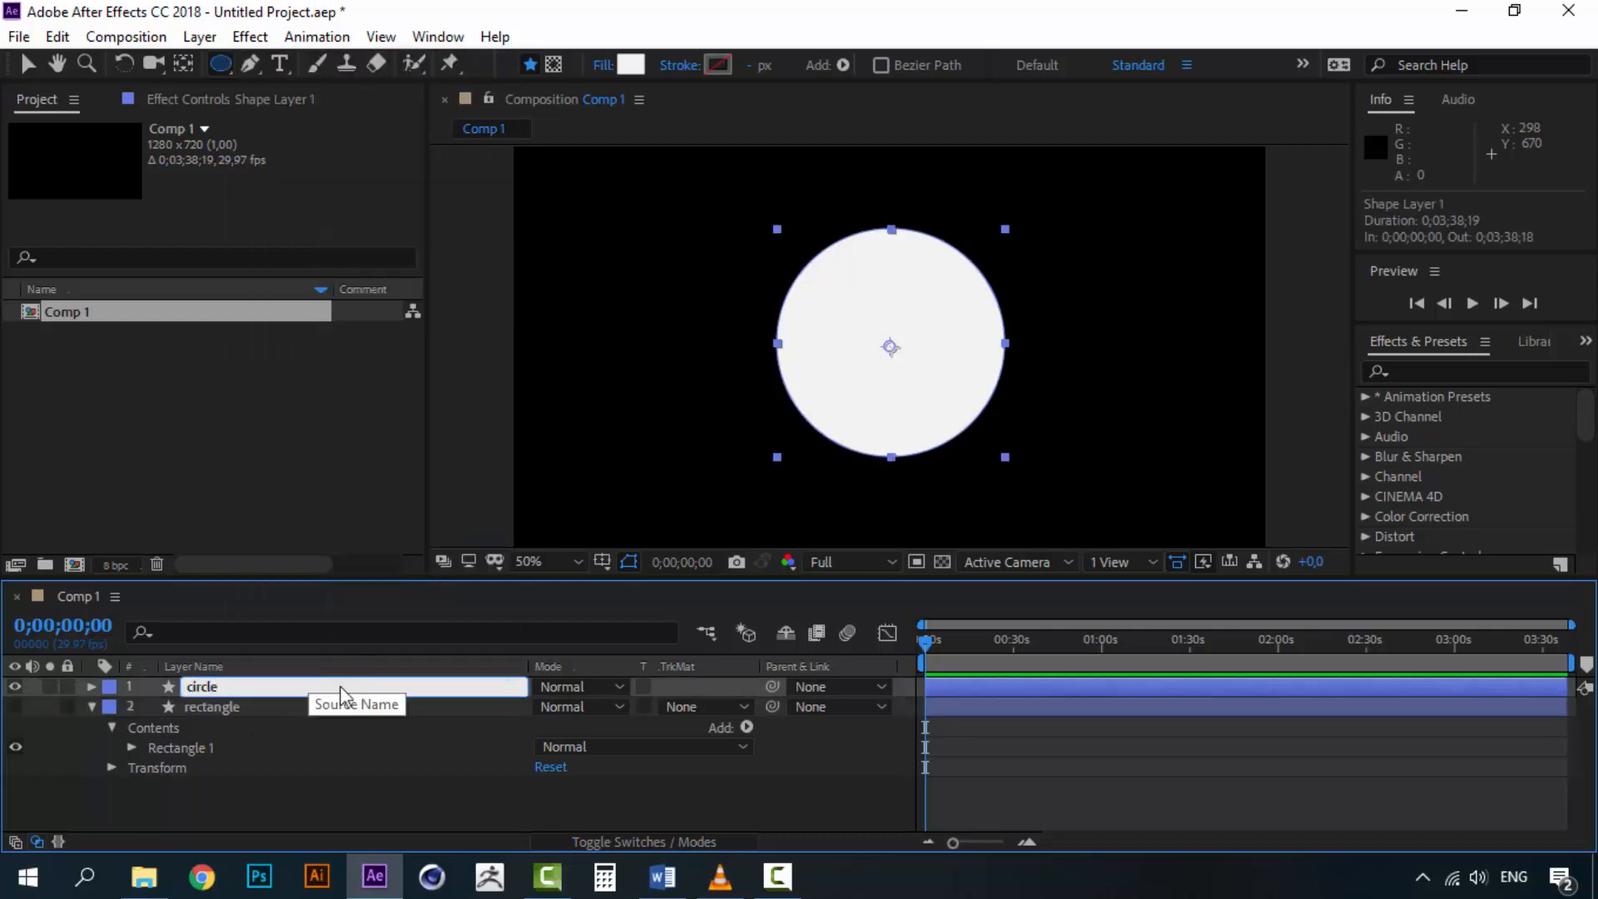
click(231, 830)
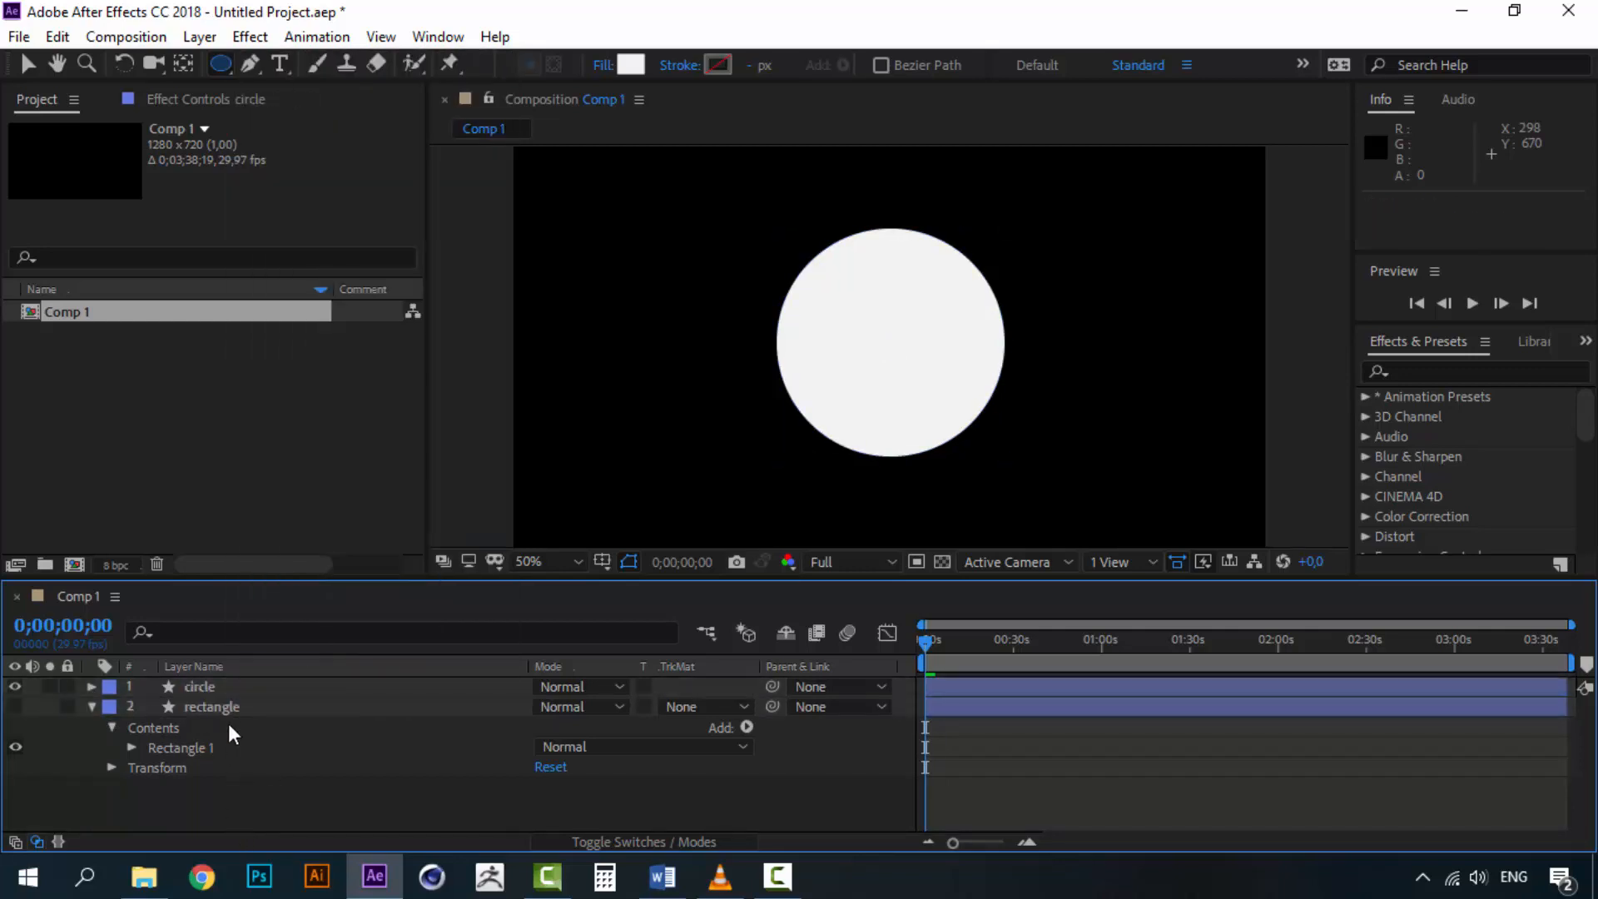
Hide the circle layer and make the rectangle layer visible again
click(223, 705)
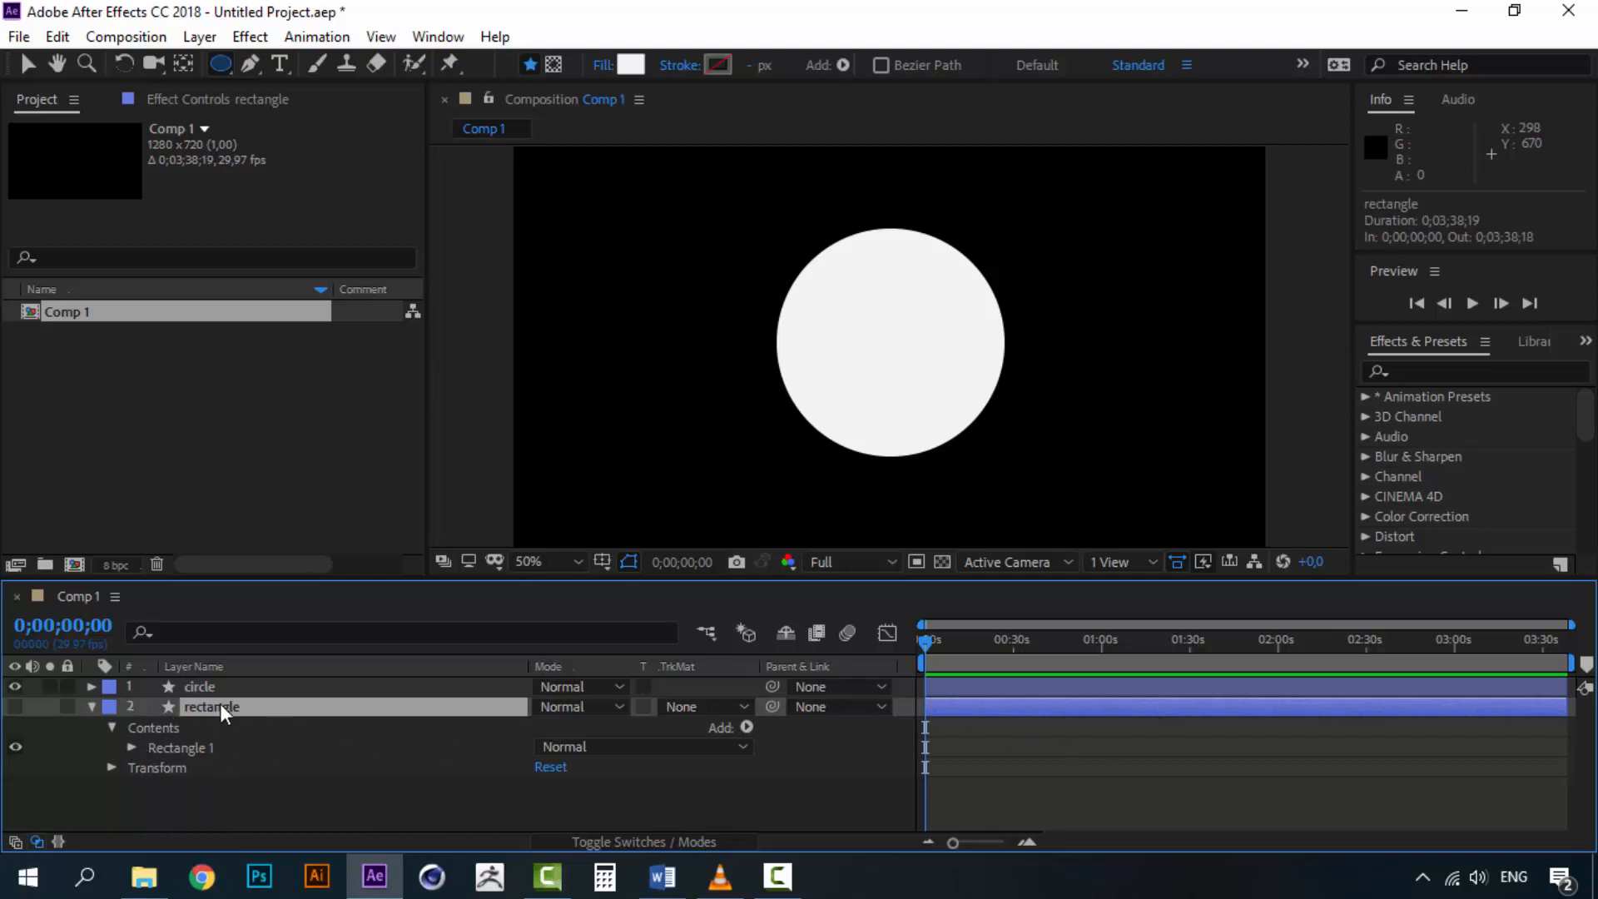
click(15, 686)
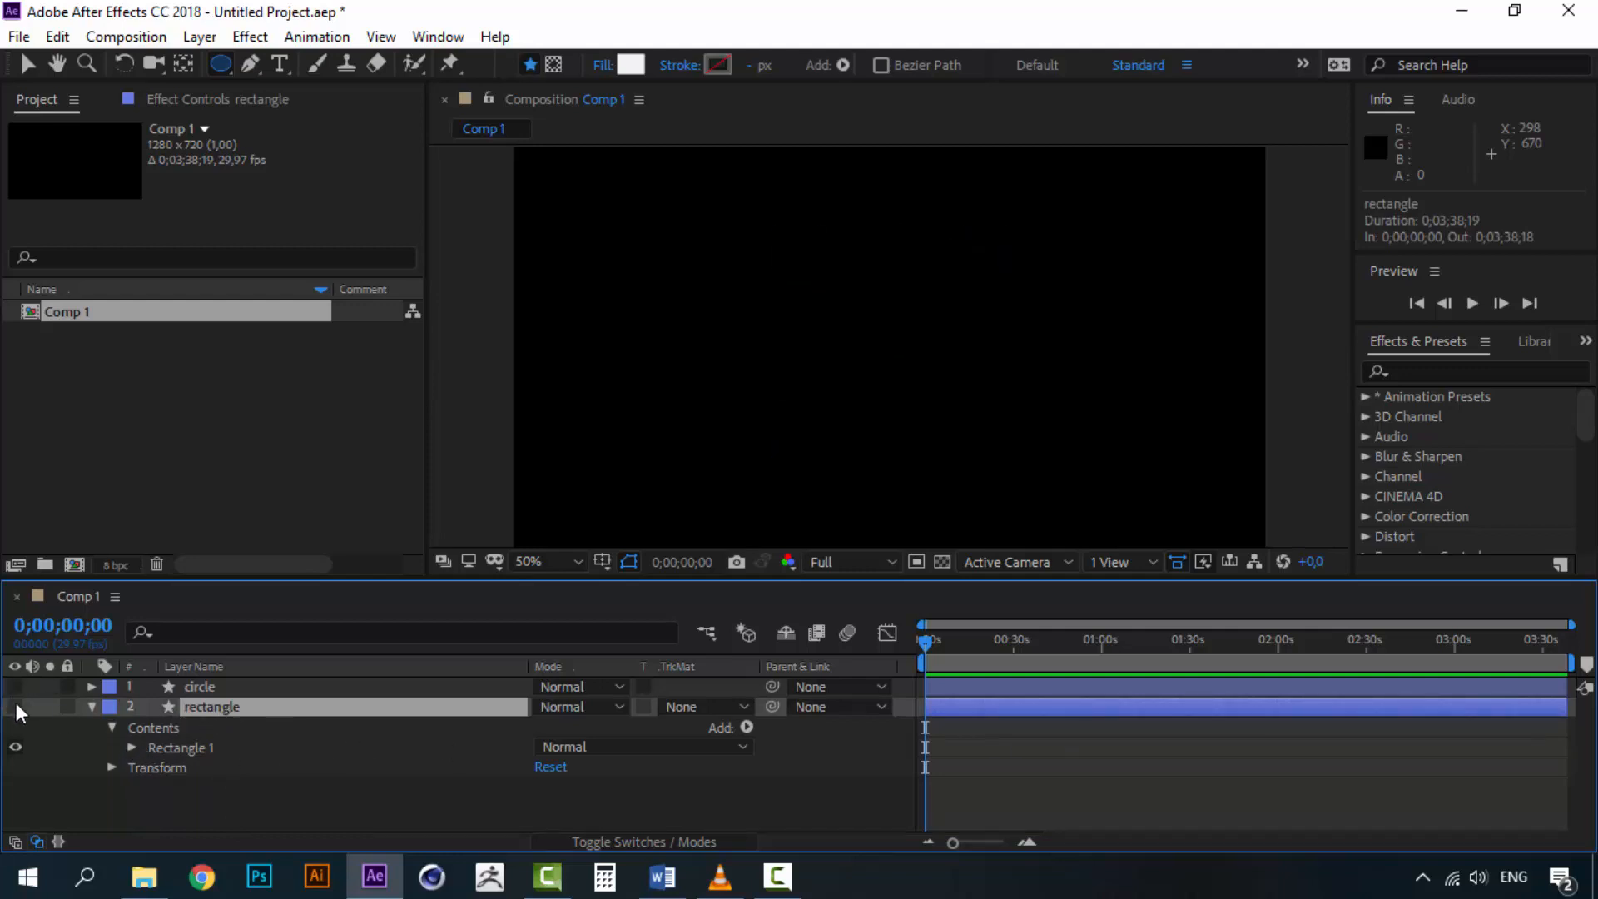
click(15, 705)
Expand the rectangle layer's contents and examine its path, stroke and fill properties
click(131, 748)
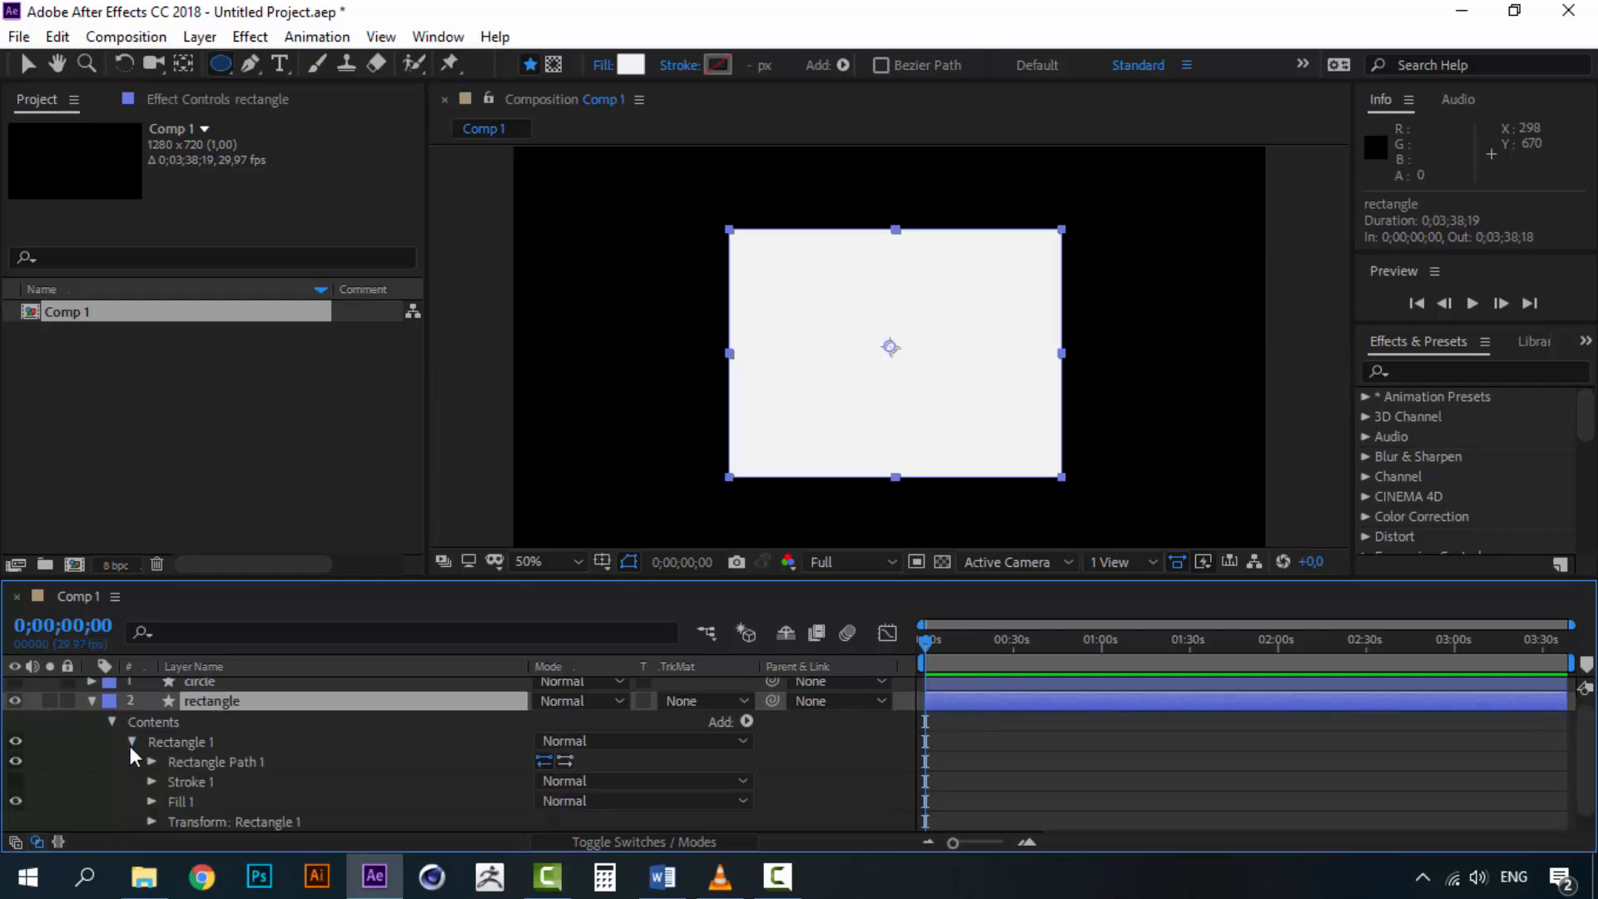
click(130, 740)
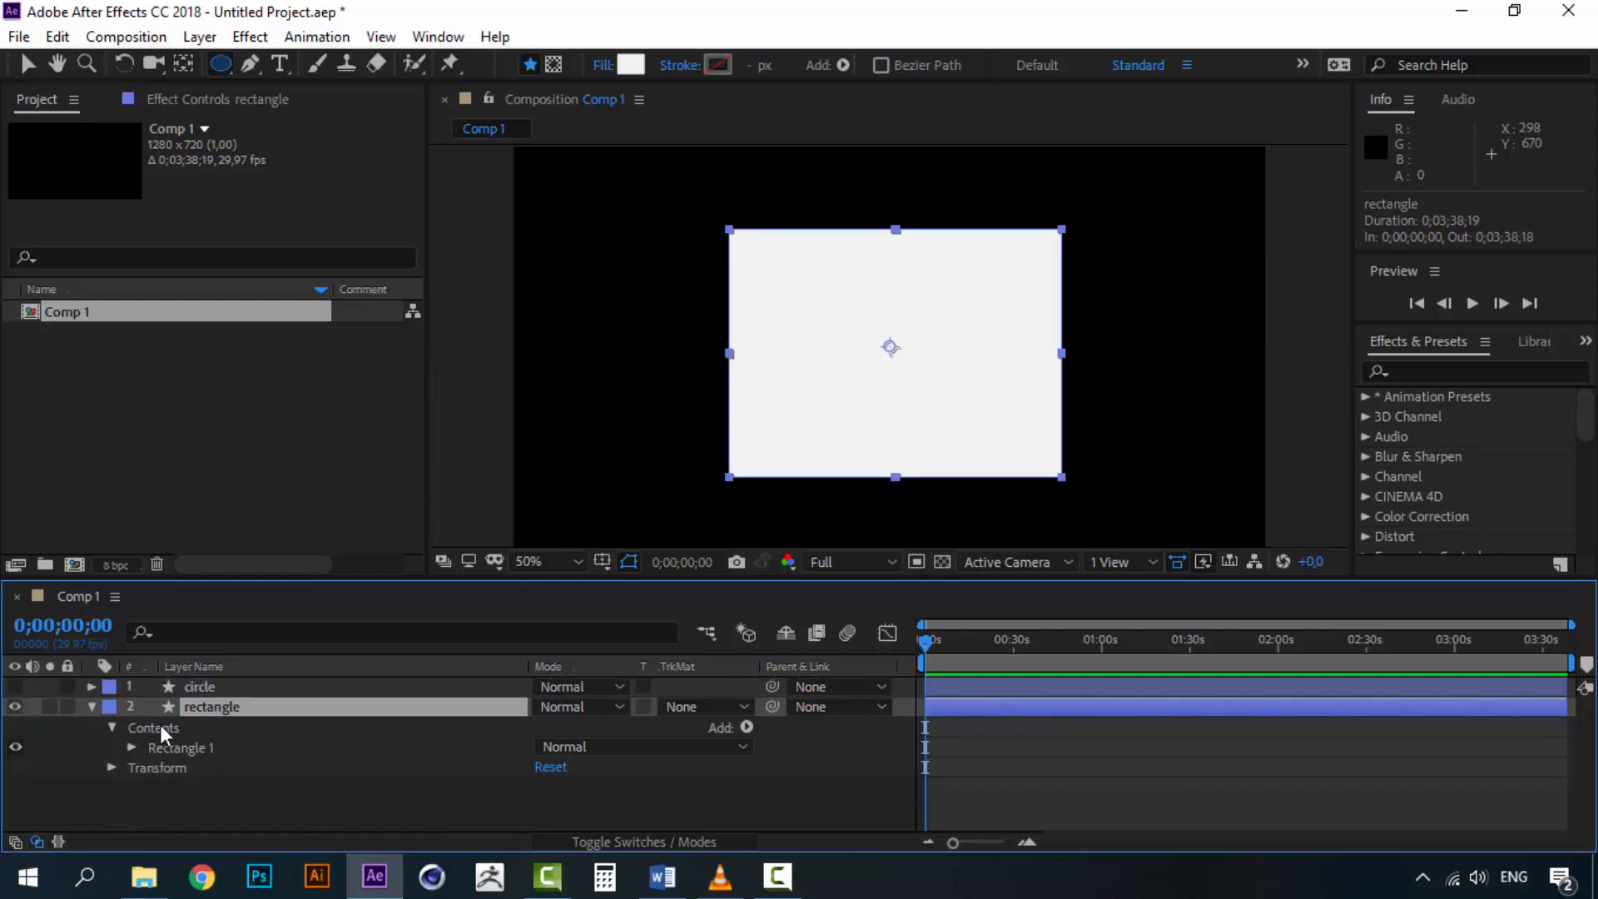
click(197, 748)
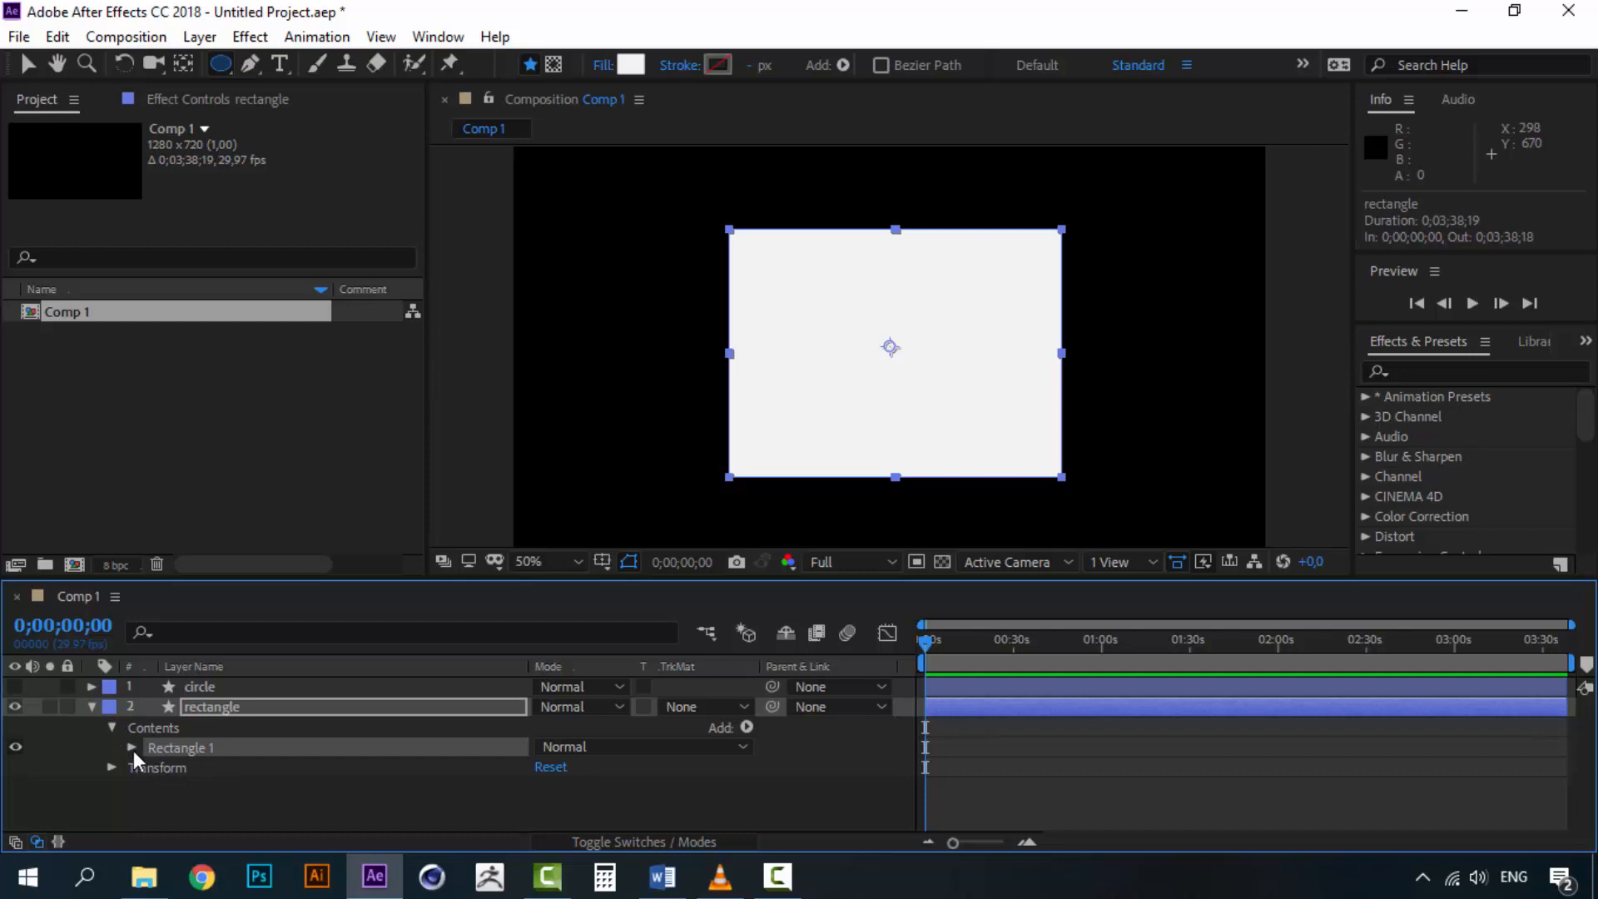
click(131, 748)
click(231, 761)
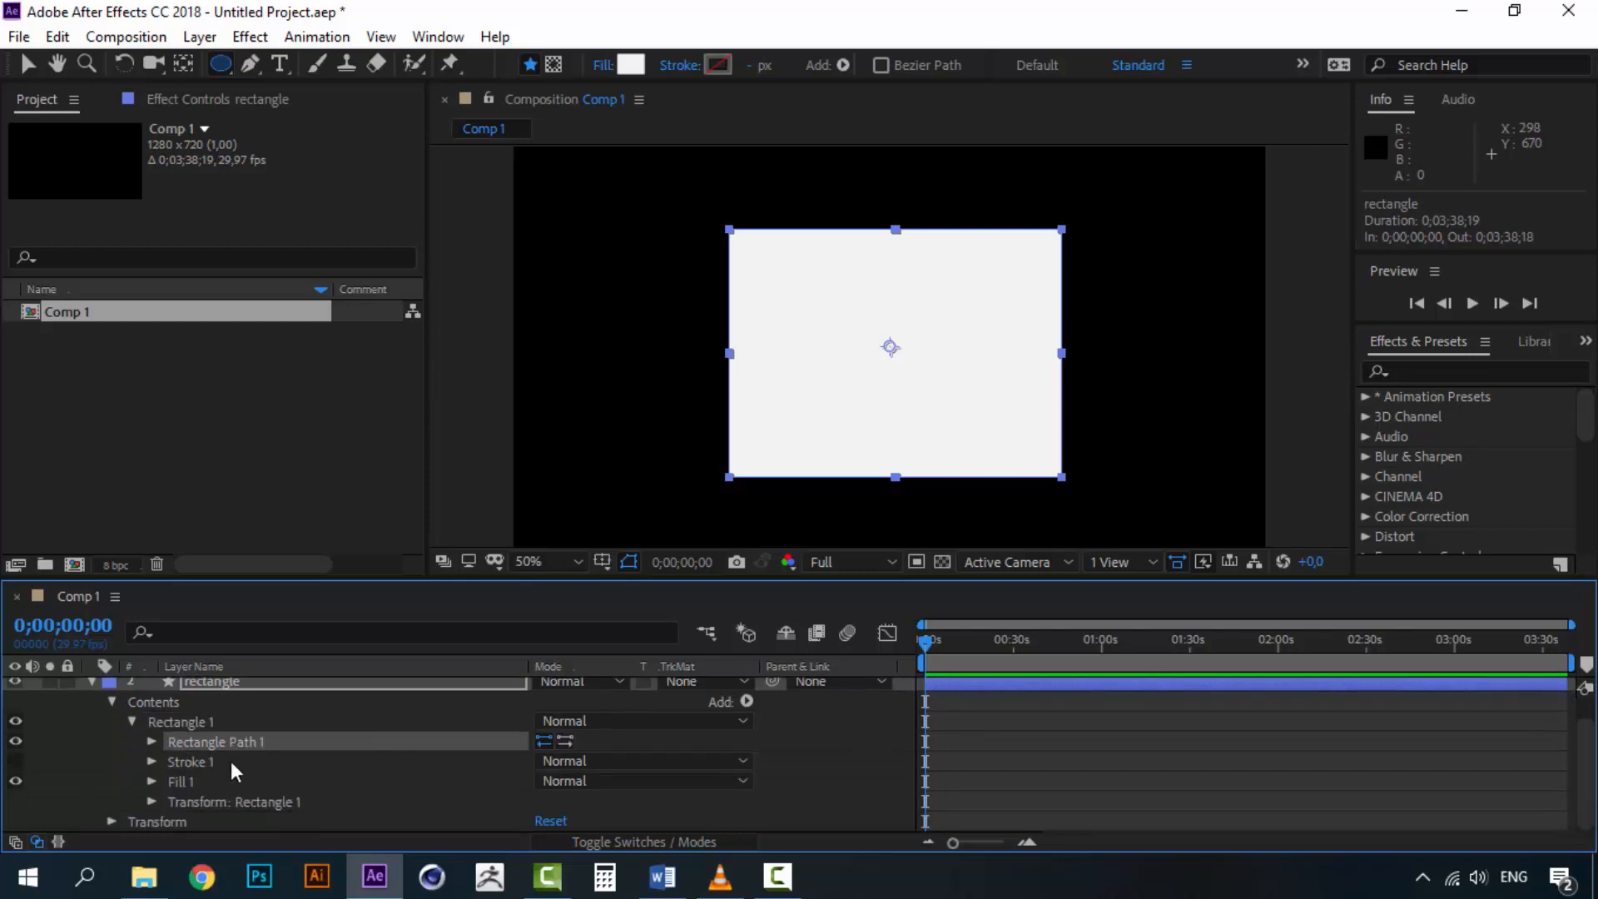
click(209, 762)
click(183, 783)
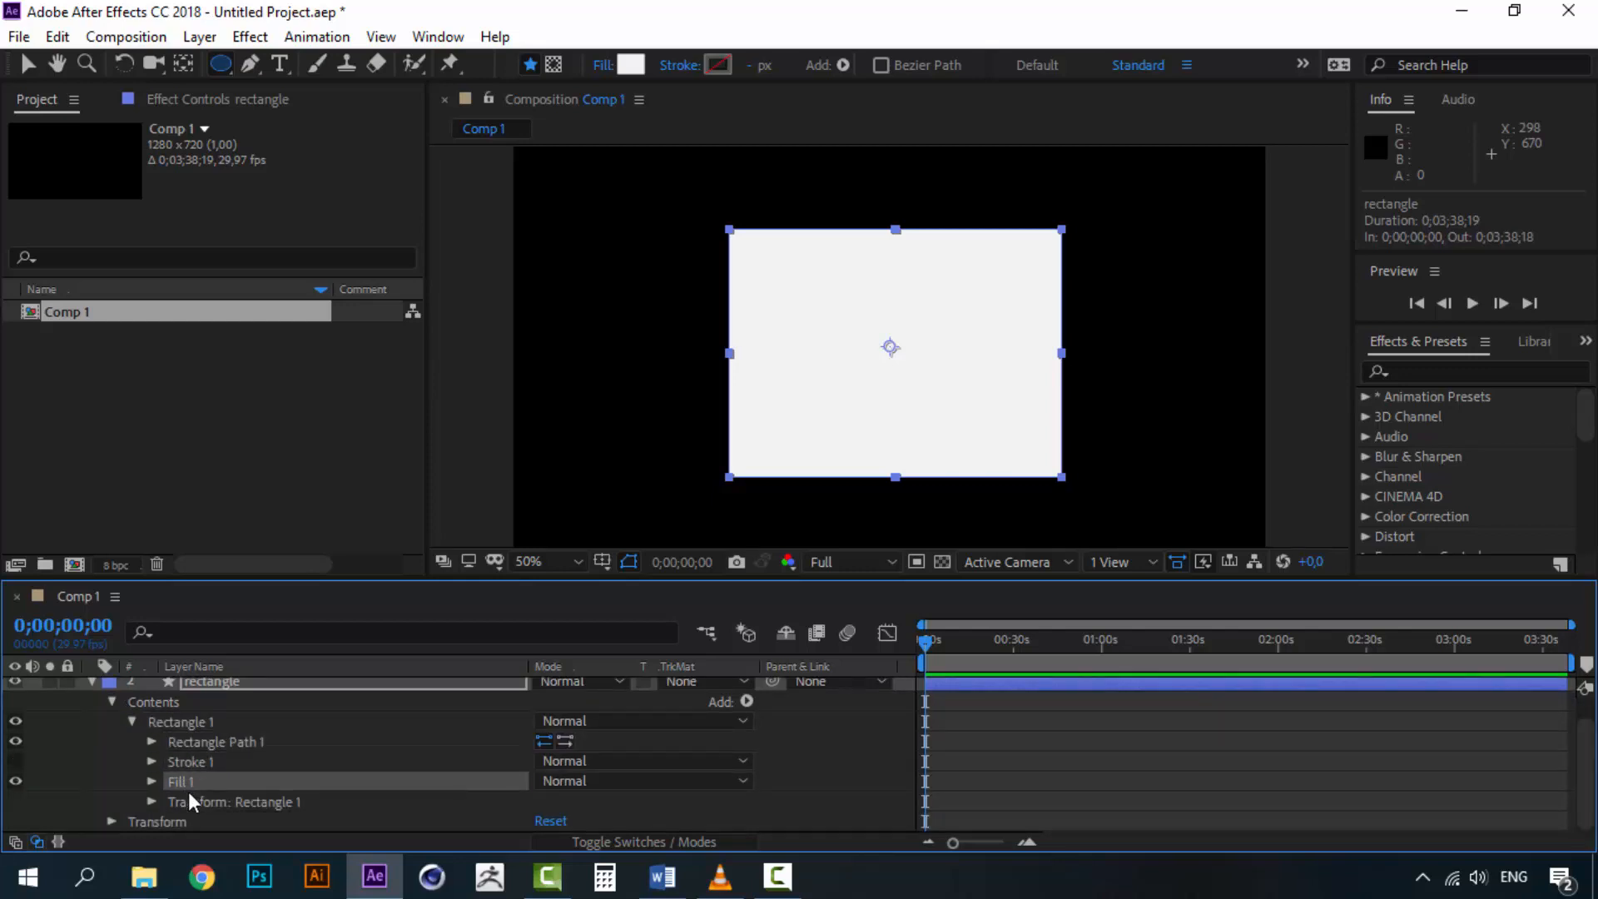
Convert the rectangle layer's Rectangle Path 1 to a Bezier path
click(191, 803)
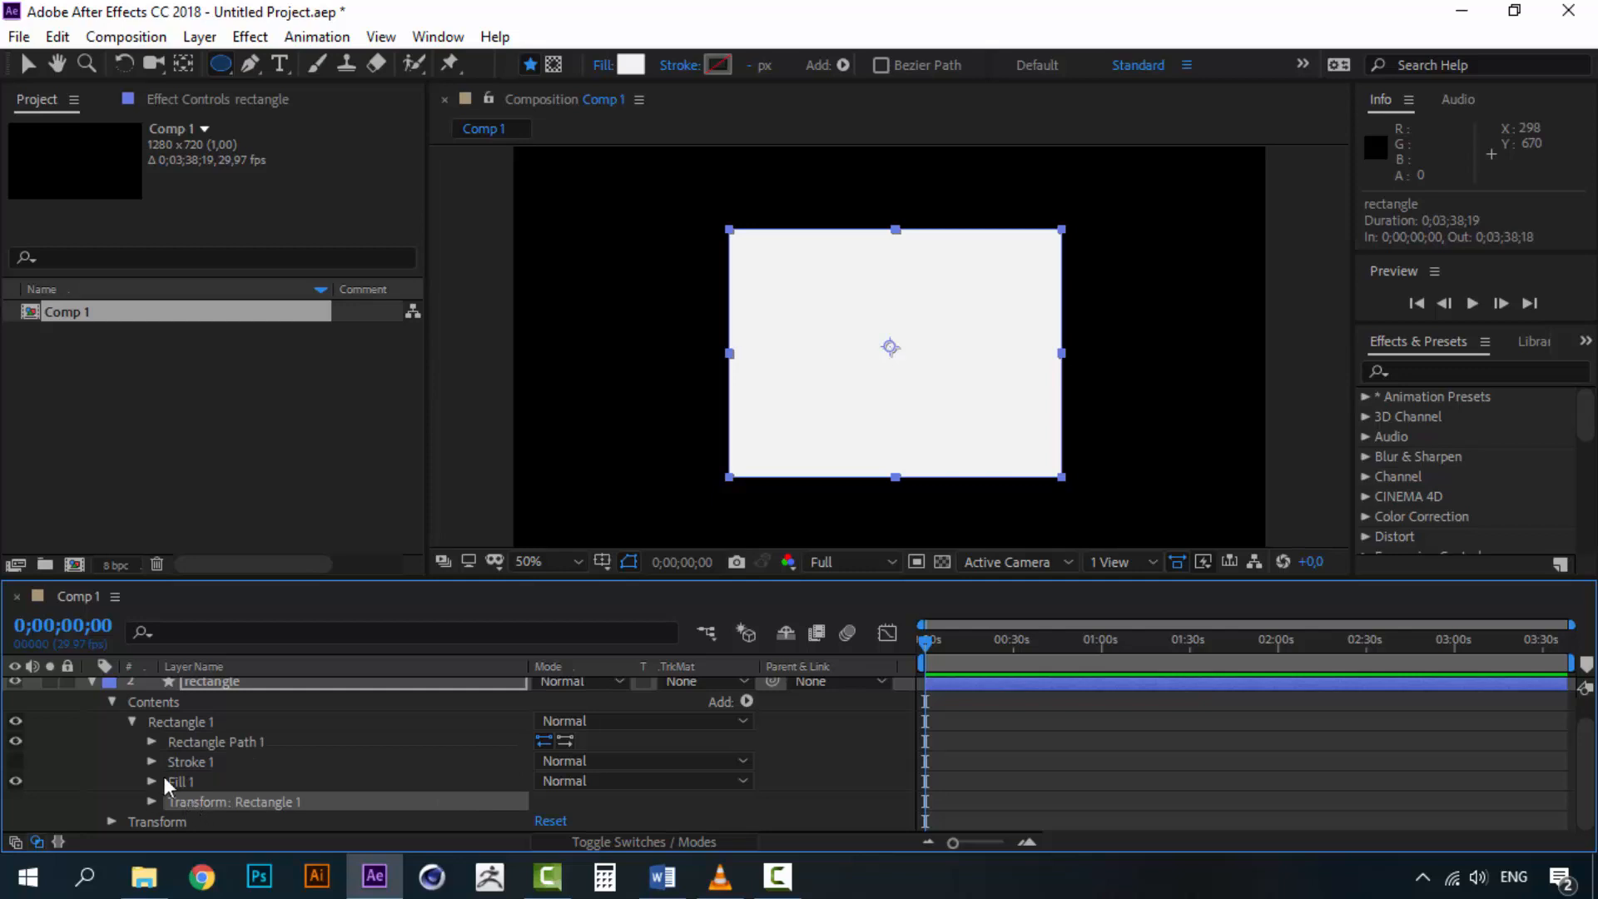
click(185, 748)
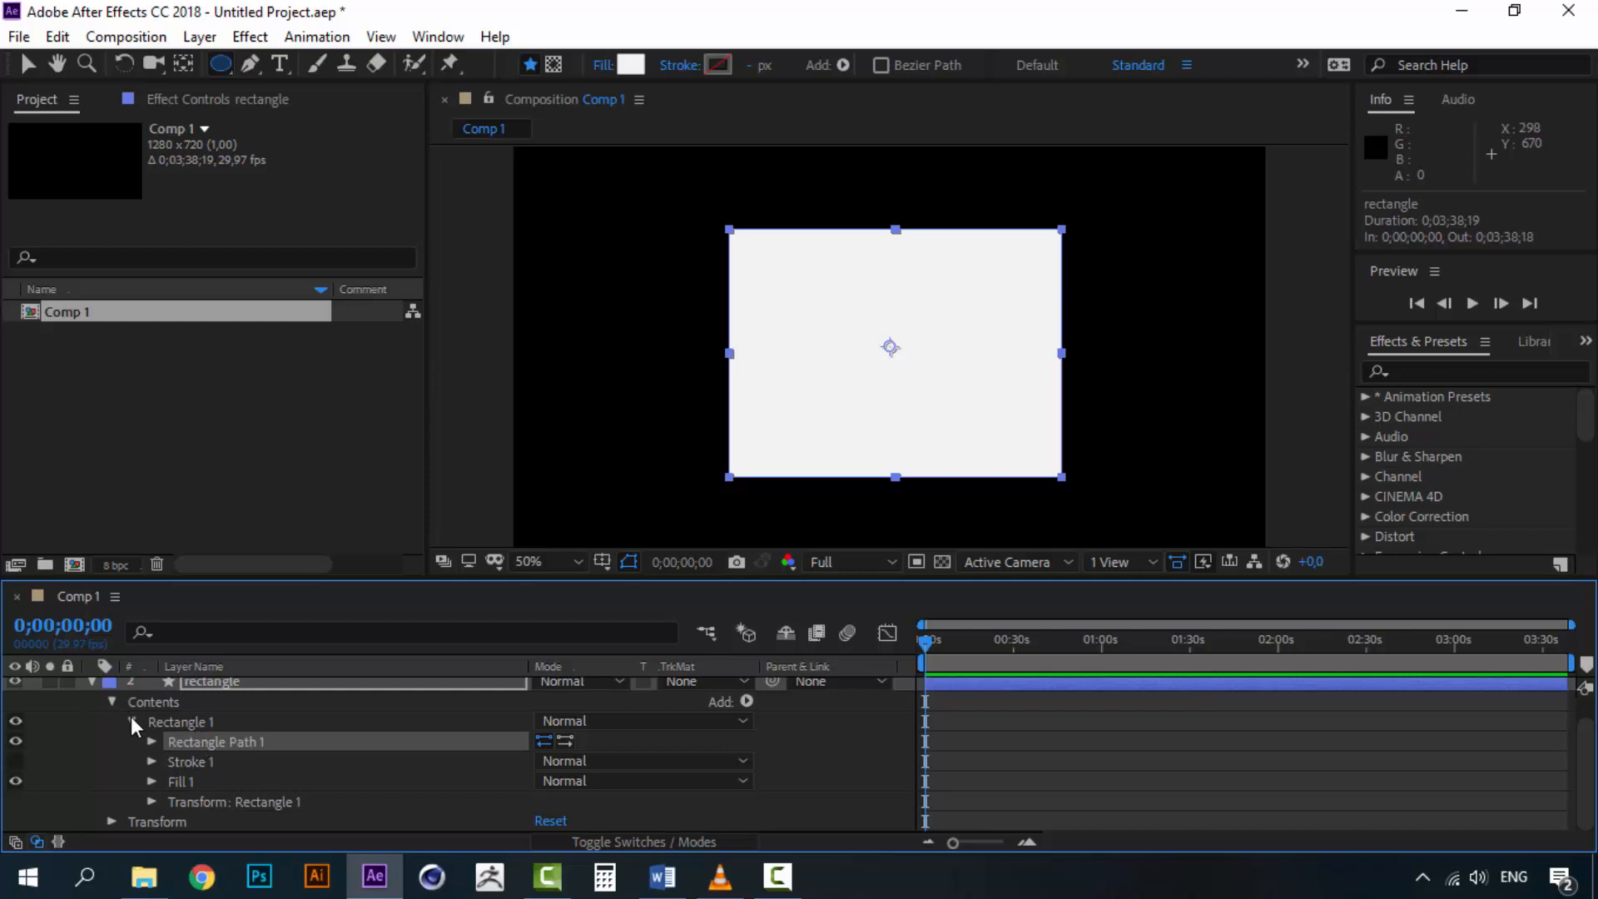
click(150, 741)
right_click(208, 737)
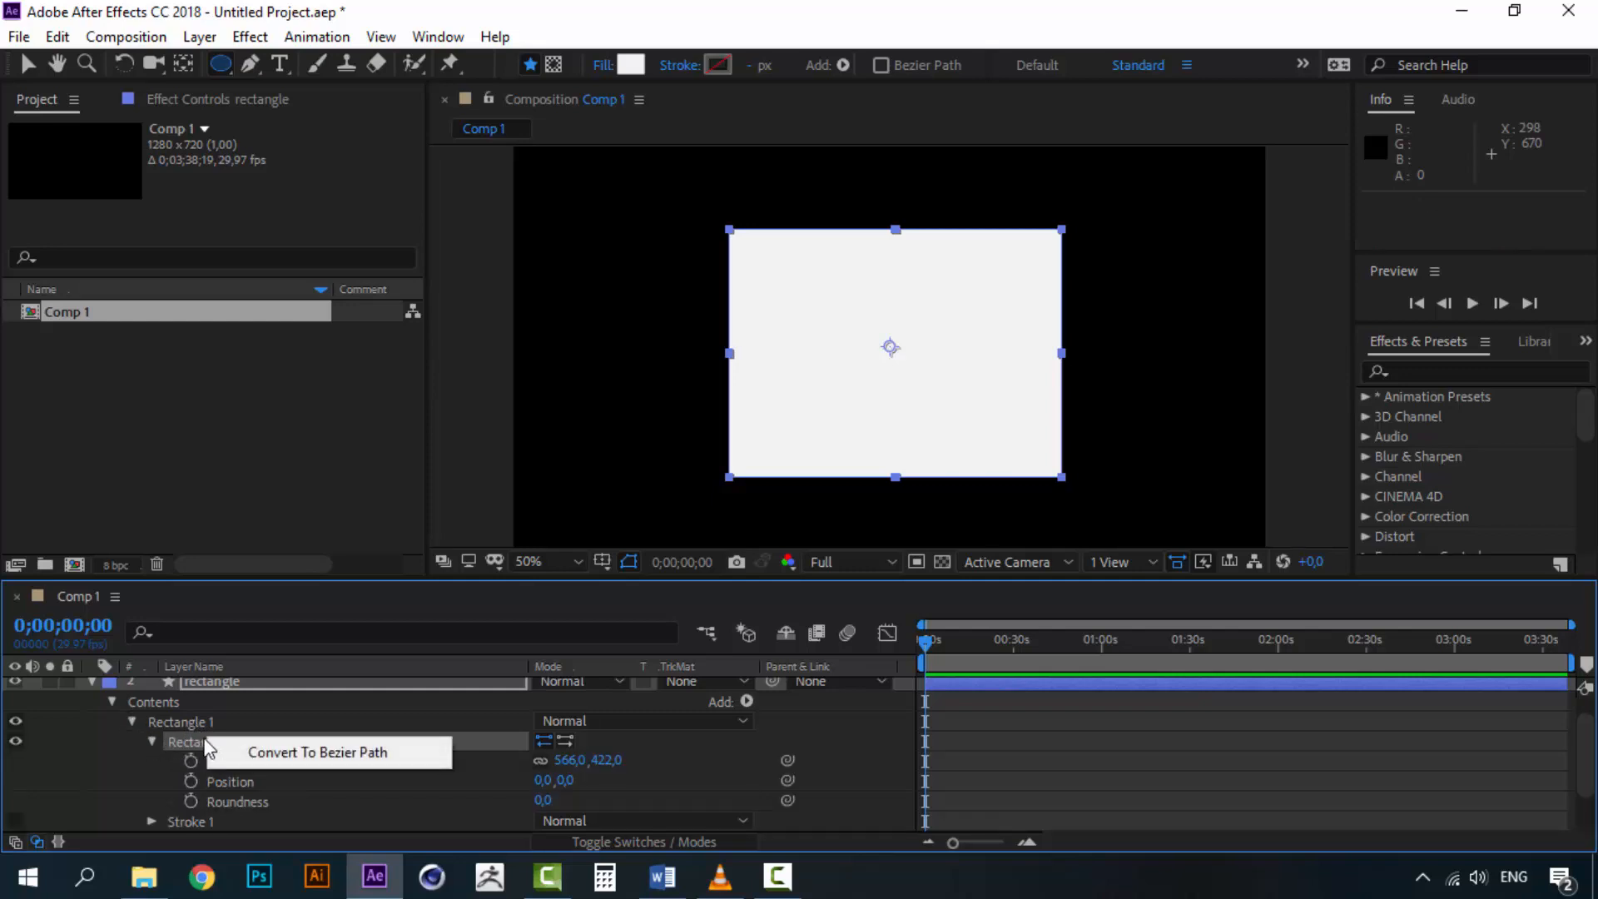
click(185, 741)
click(150, 741)
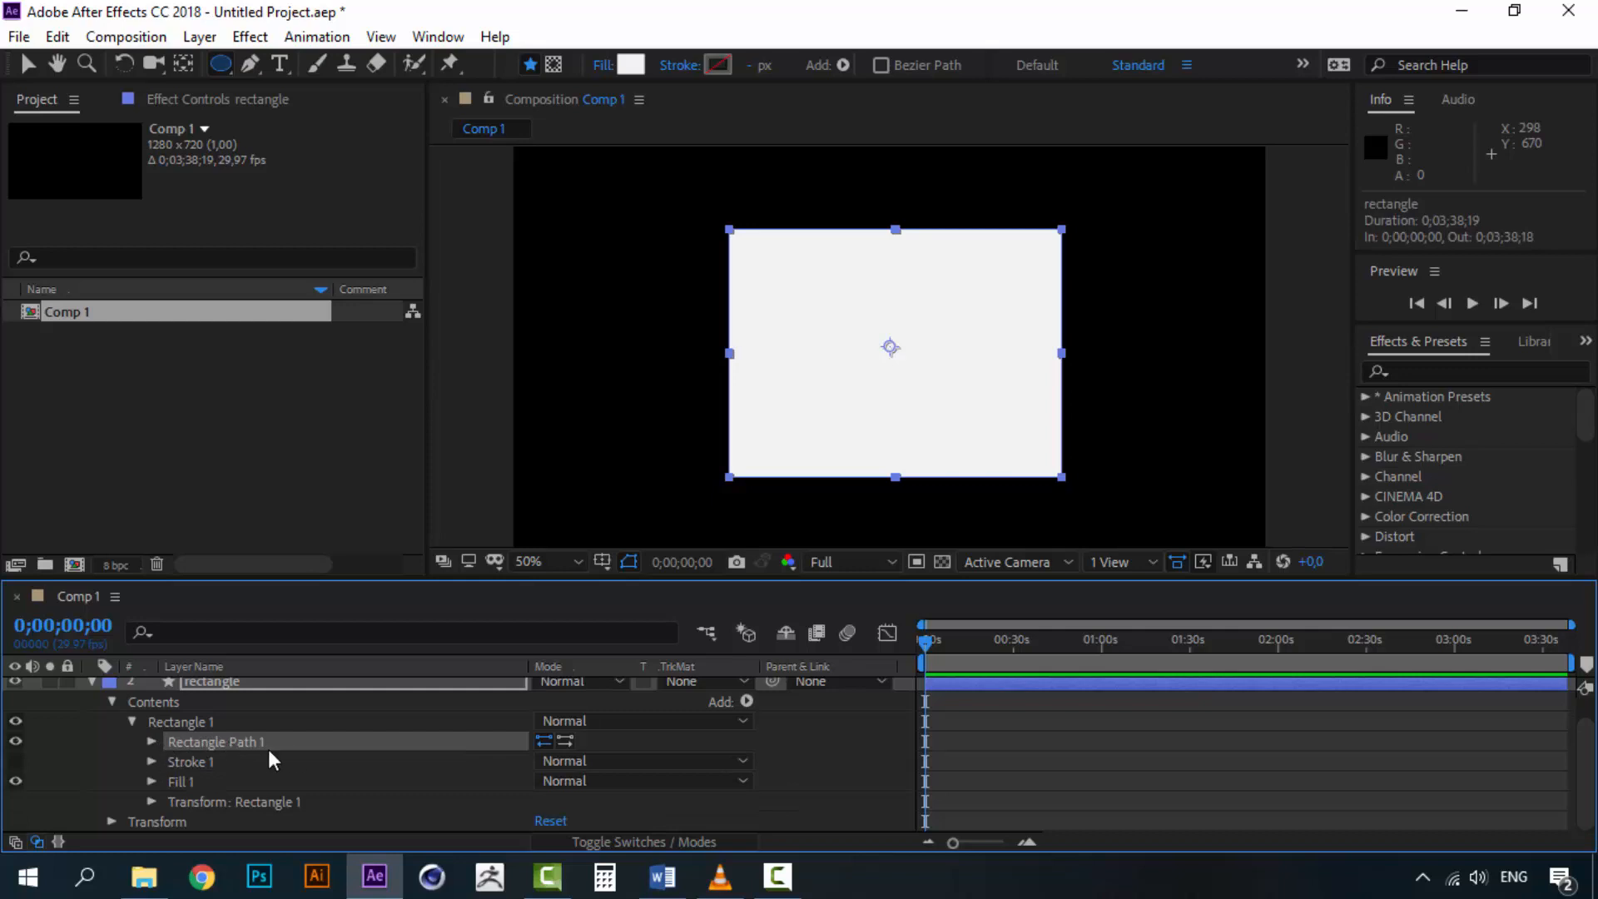
right_click(230, 741)
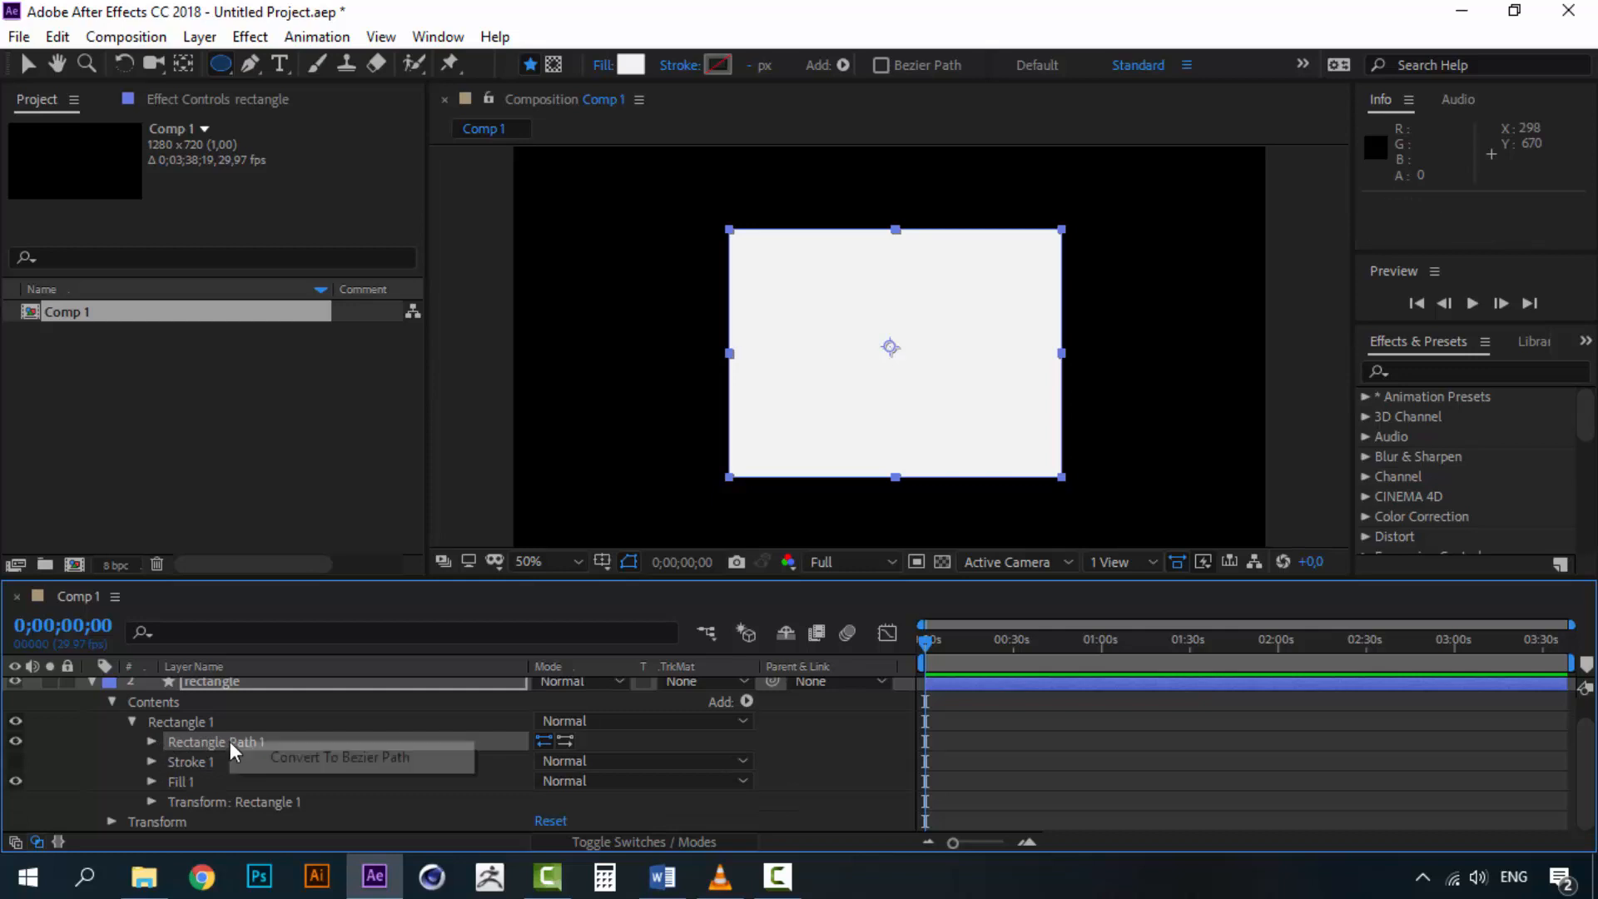
click(373, 759)
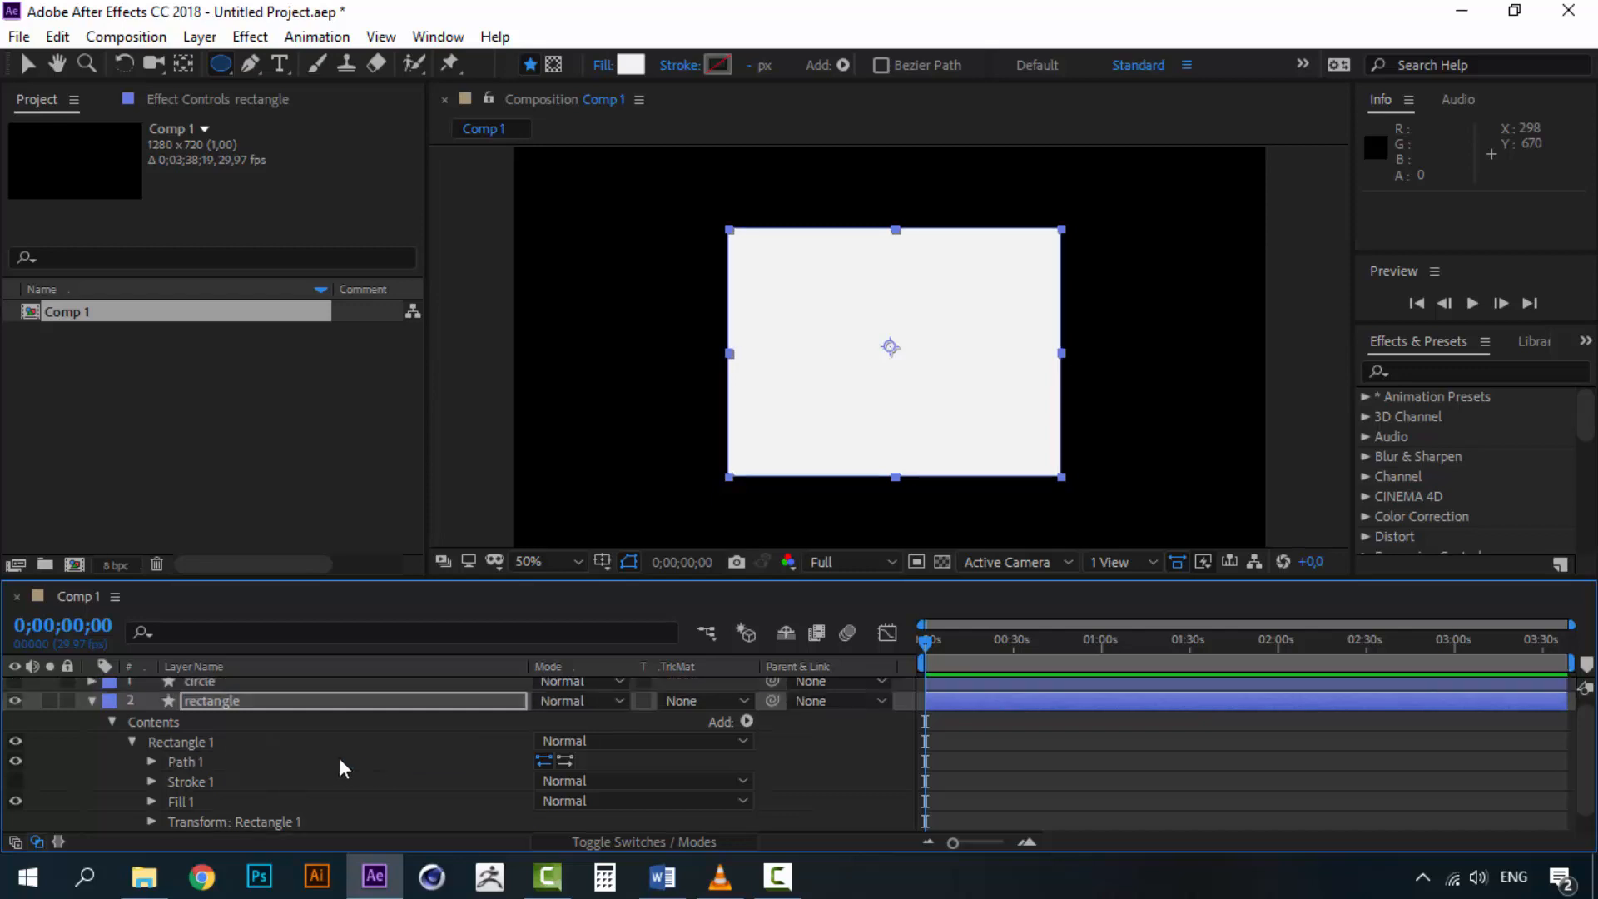
Try to drag the rectangle's top-right corner point with the Selection tool, then undo the path edit
click(192, 739)
click(196, 761)
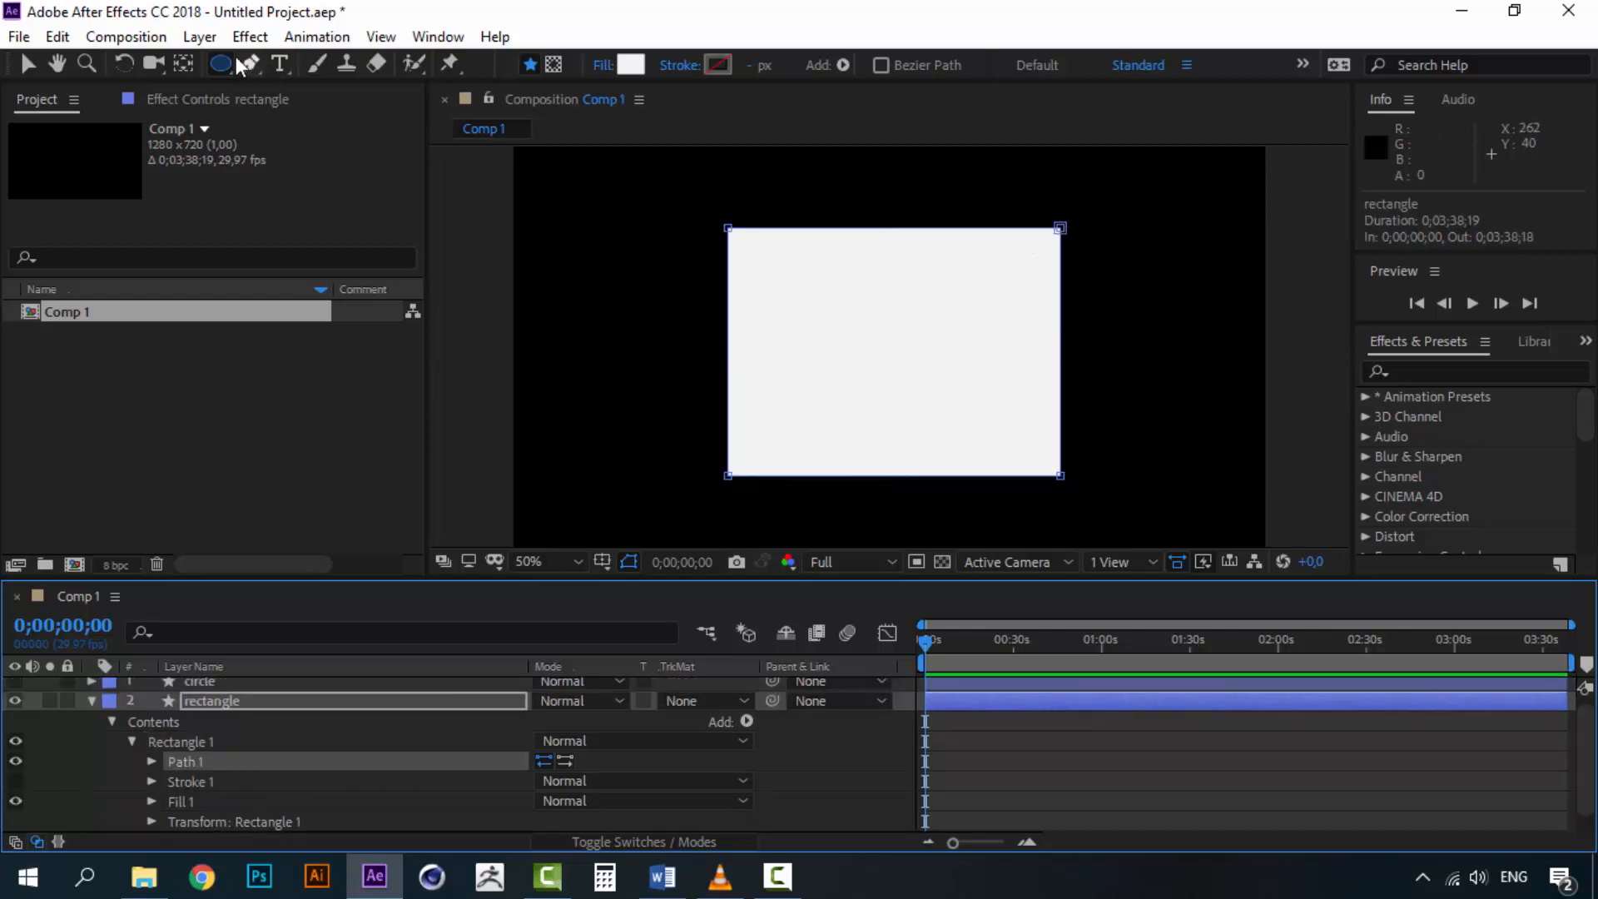
click(31, 63)
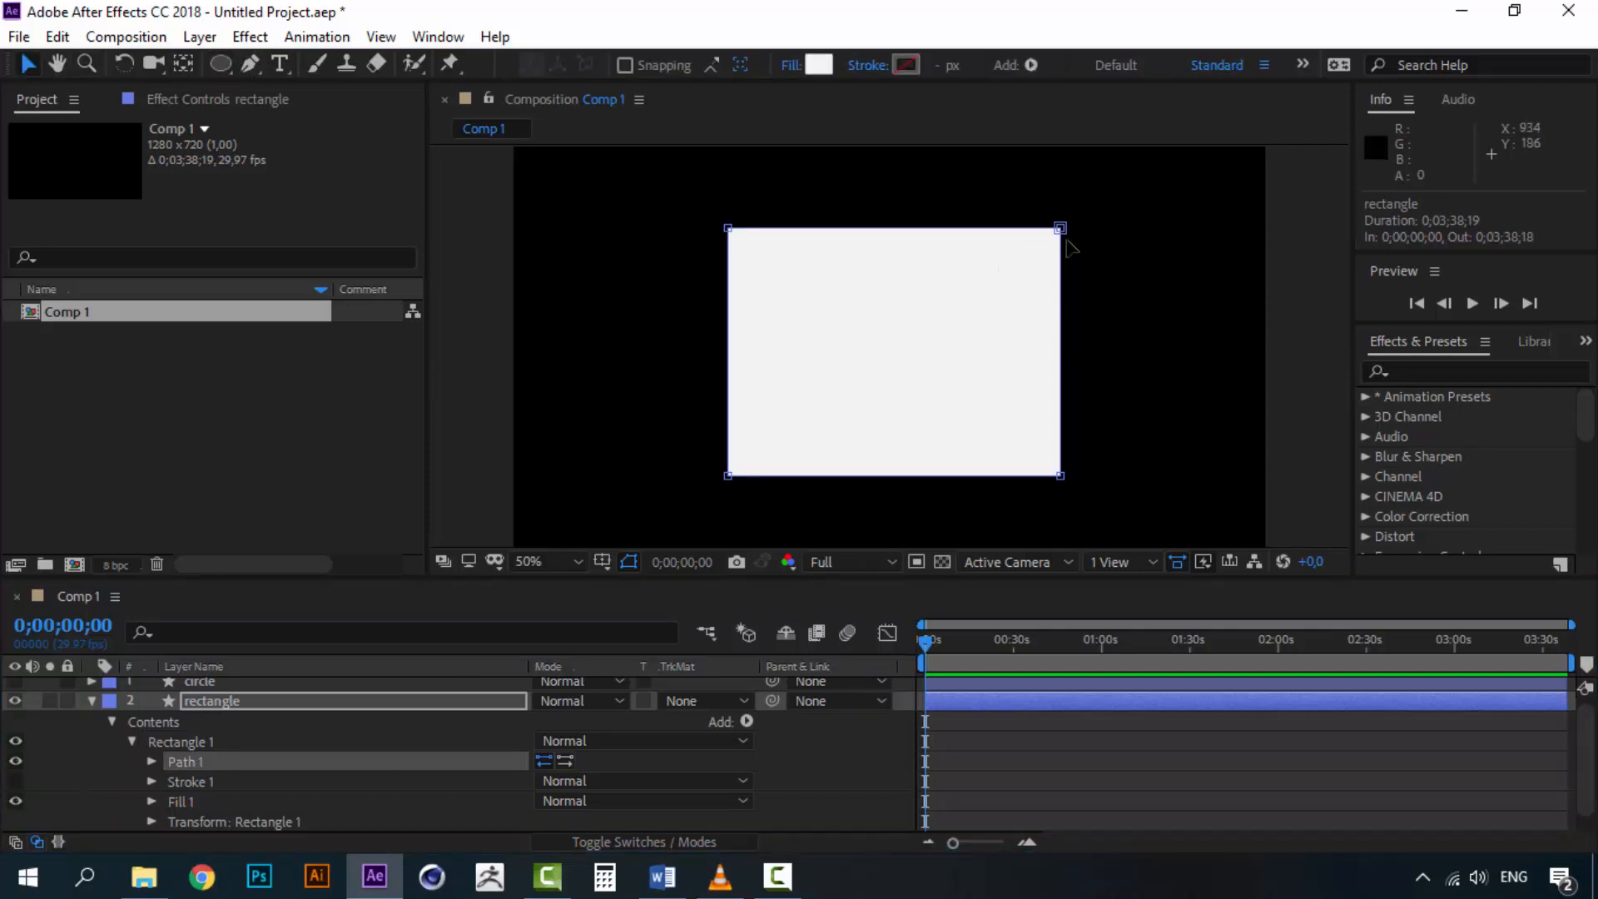
mouse_move(1060, 228)
mouse_down()
mouse_move(1152, 181)
mouse_move(985, 332)
mouse_move(946, 178)
mouse_move(804, 270)
mouse_move(947, 262)
mouse_move(1041, 242)
mouse_move(1056, 223)
mouse_up()
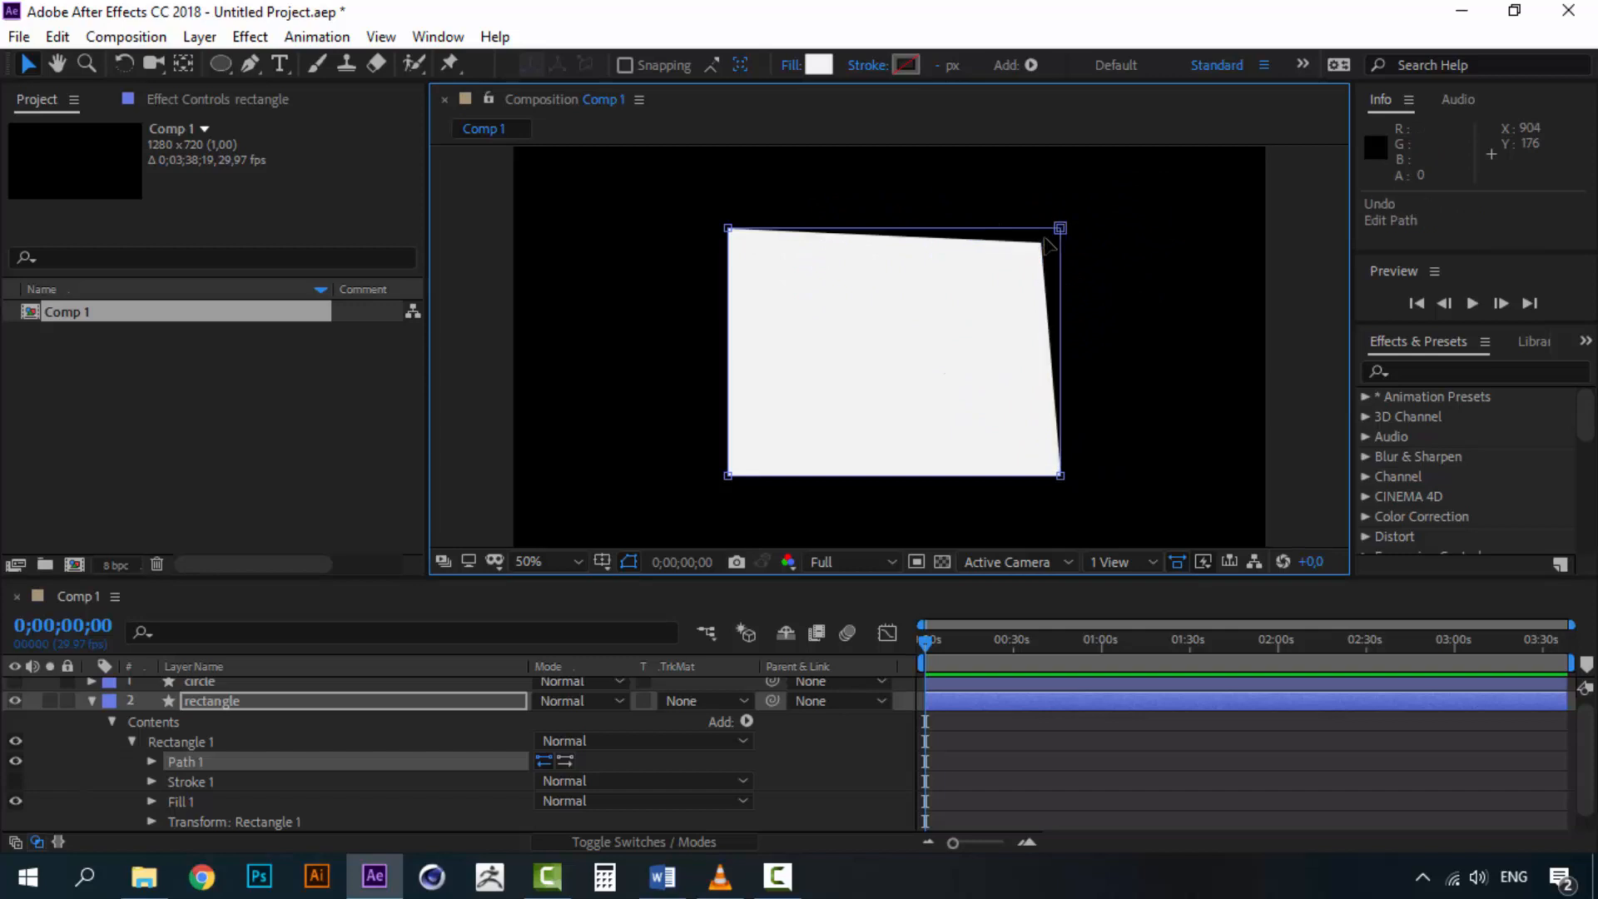
key(ctrl+z)
Convert the circle layer's Ellipse Path 1 to a Bezier path
click(200, 707)
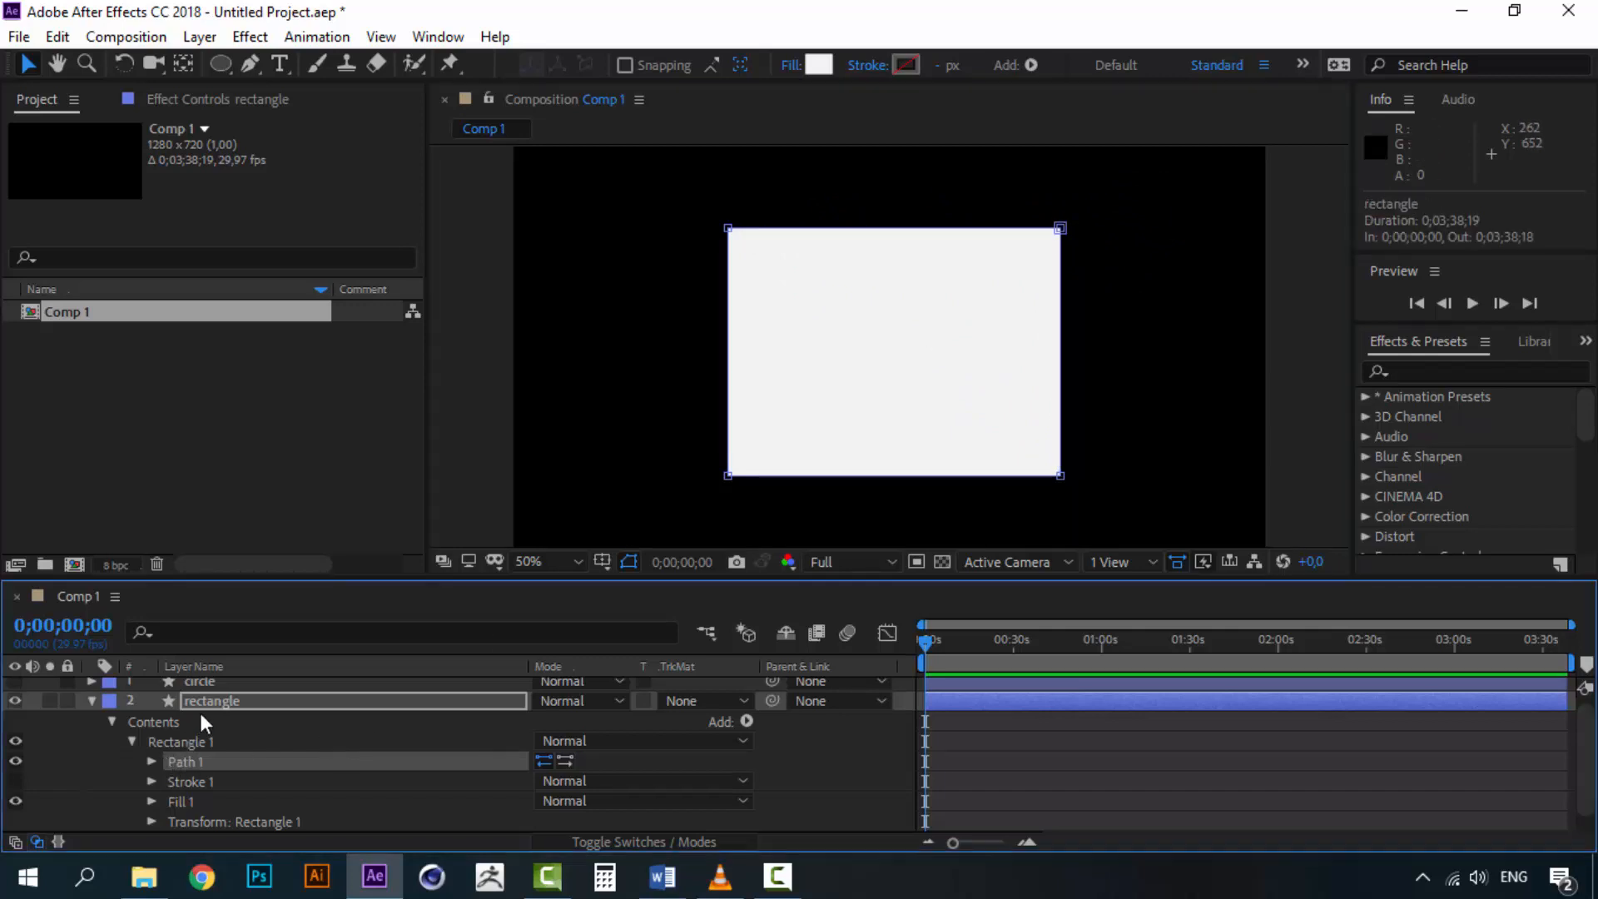
click(92, 682)
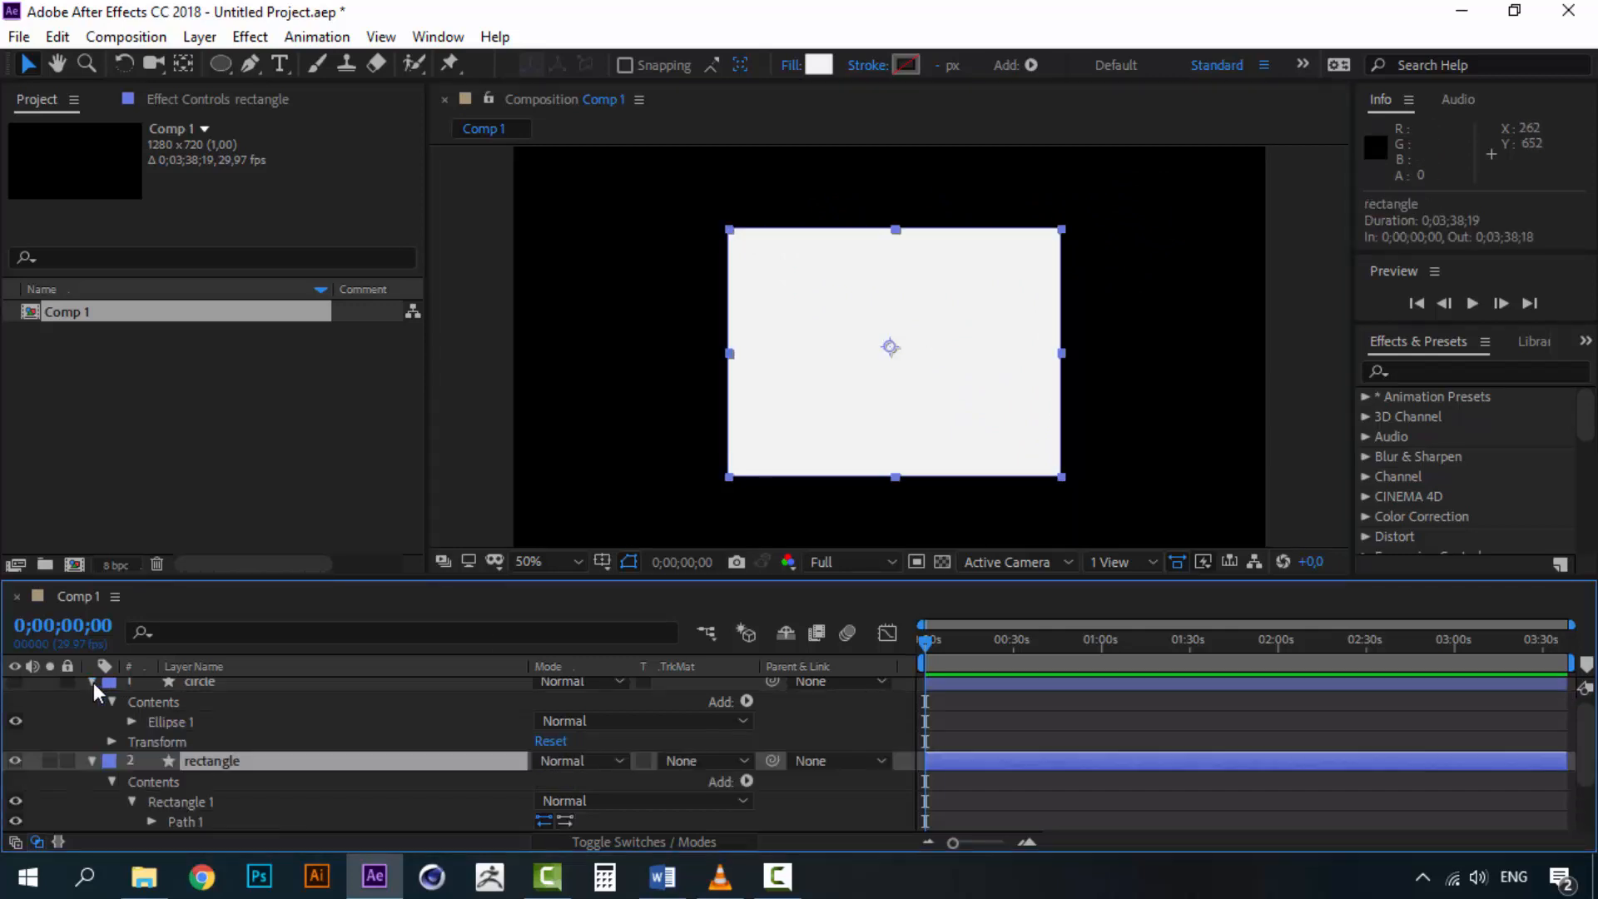
click(131, 721)
right_click(173, 726)
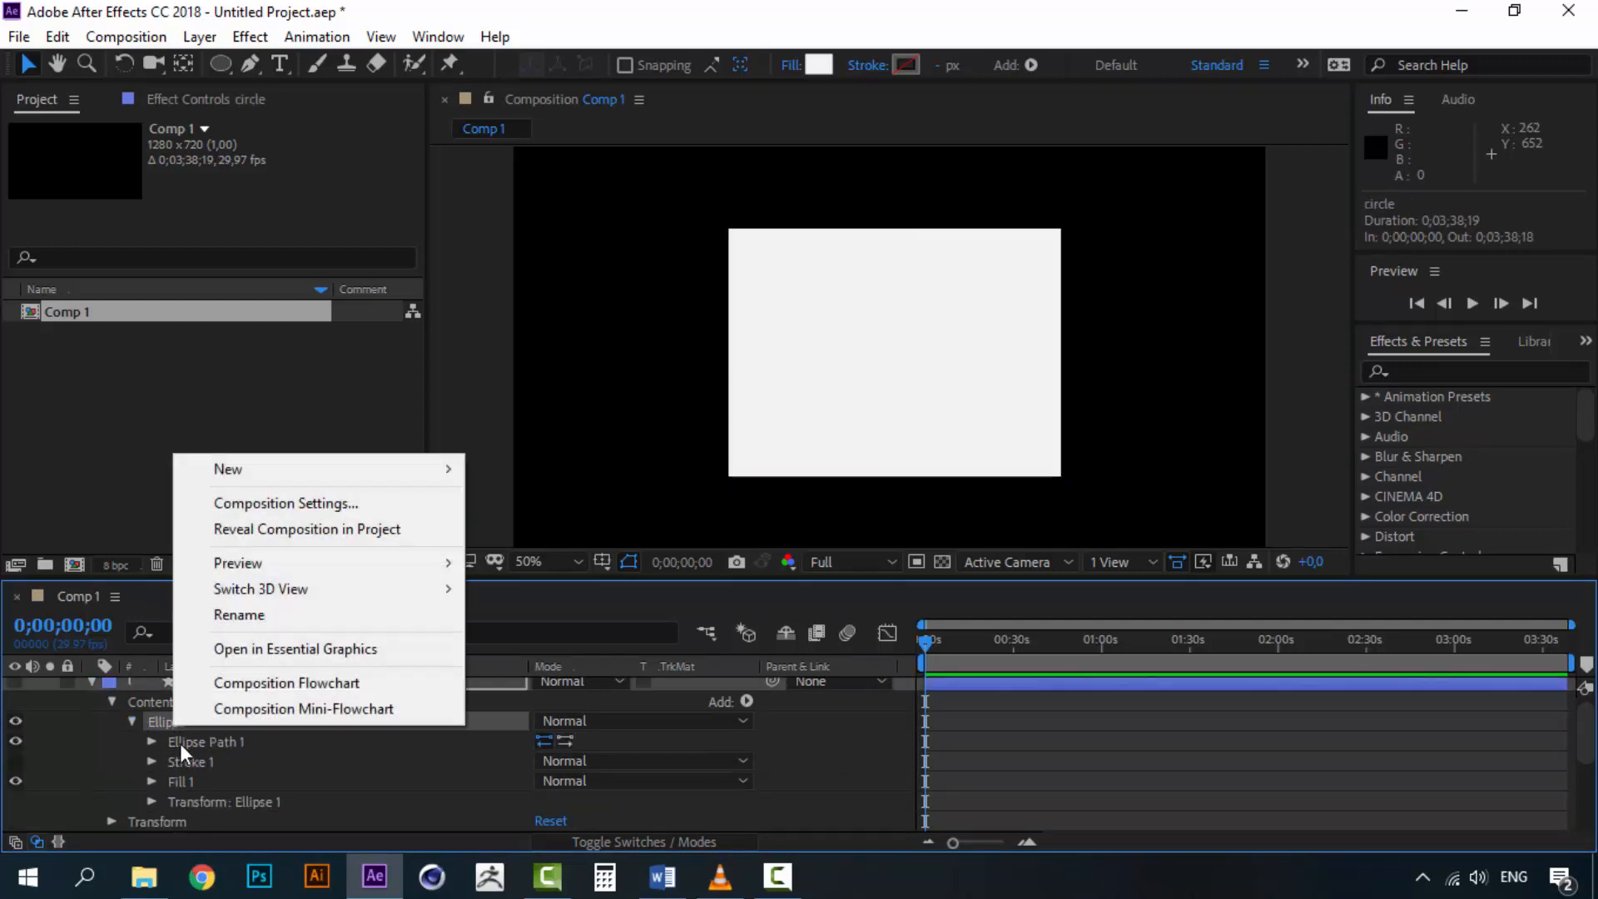
right_click(185, 743)
click(258, 761)
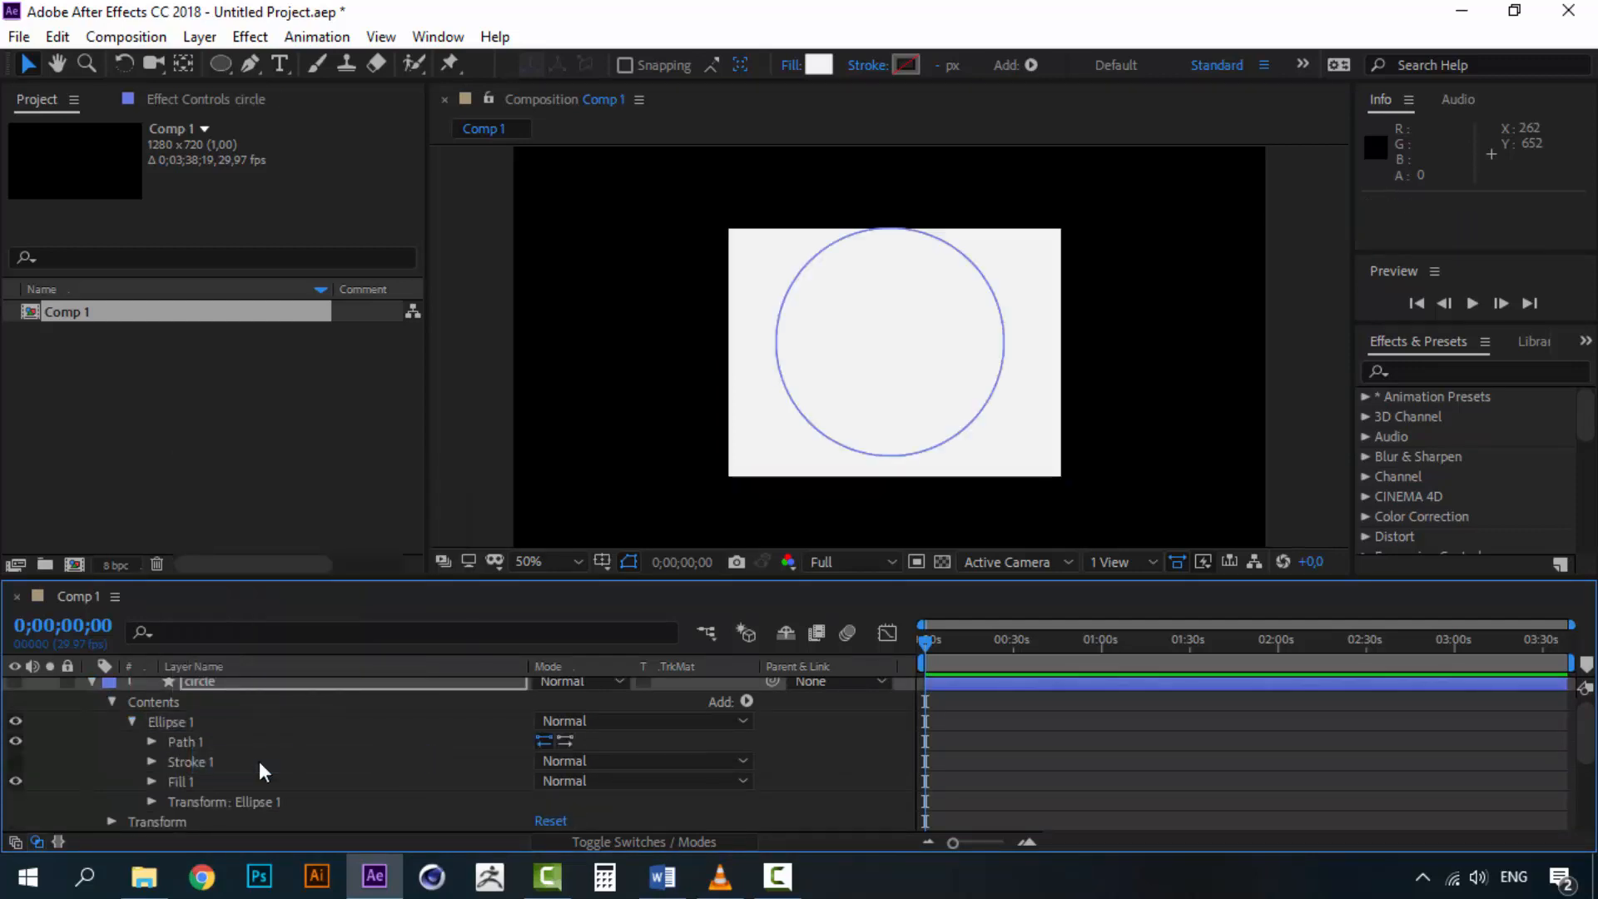
Enable the stopwatch on the rectangle's Path property at 0;00;01;00 to set its first keyframe
click(91, 680)
click(237, 701)
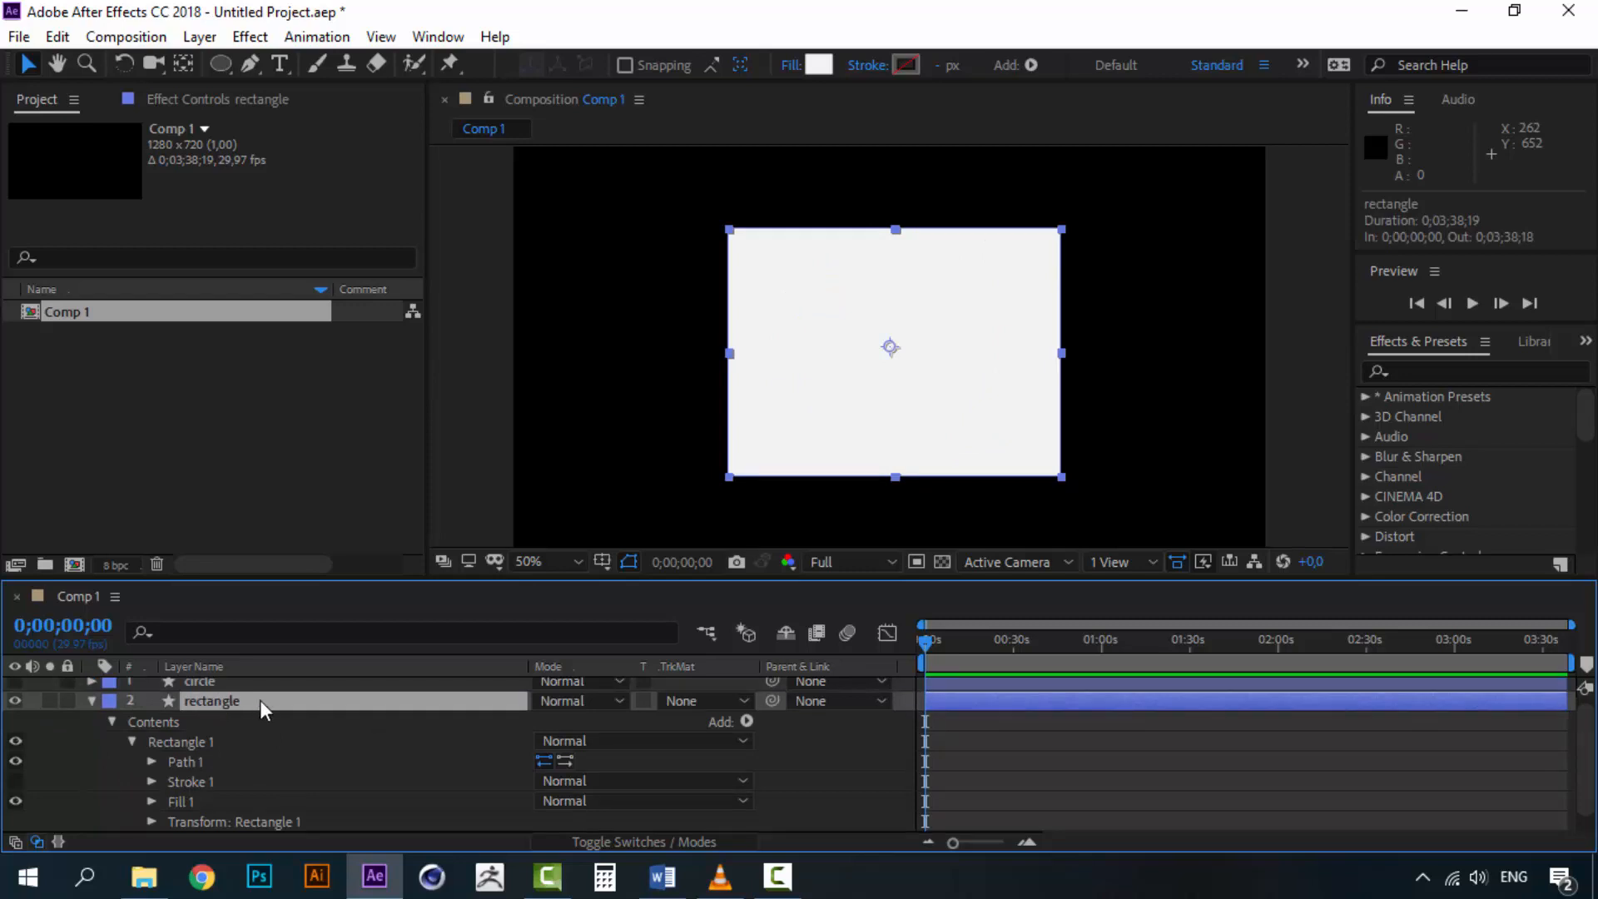
click(1021, 842)
click(1020, 842)
click(1021, 842)
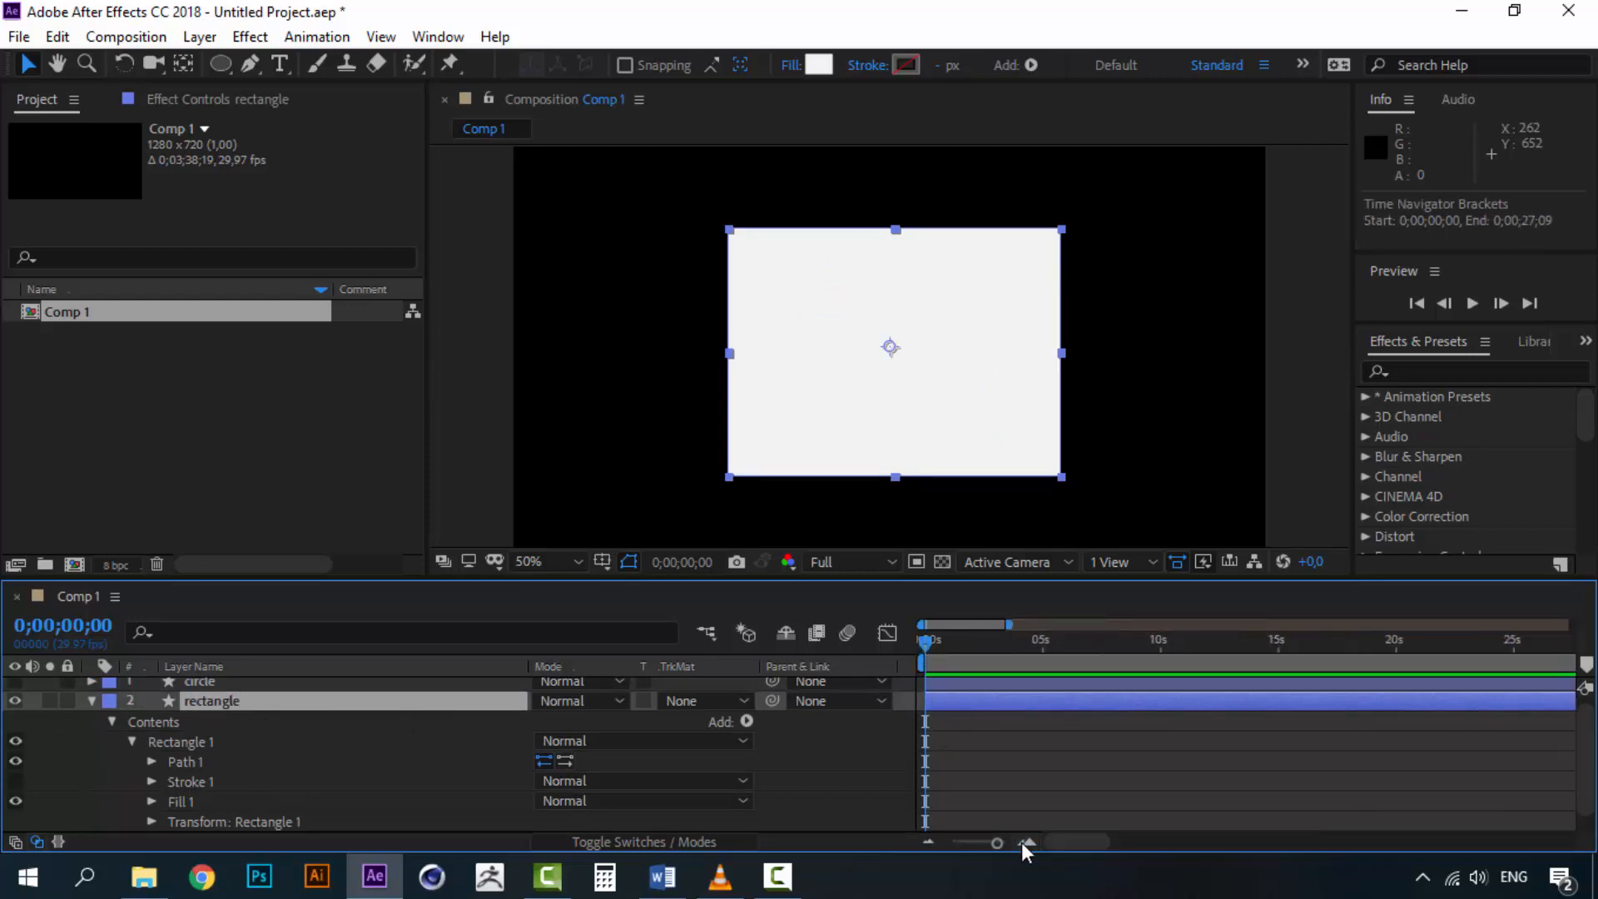
click(1022, 843)
click(1024, 842)
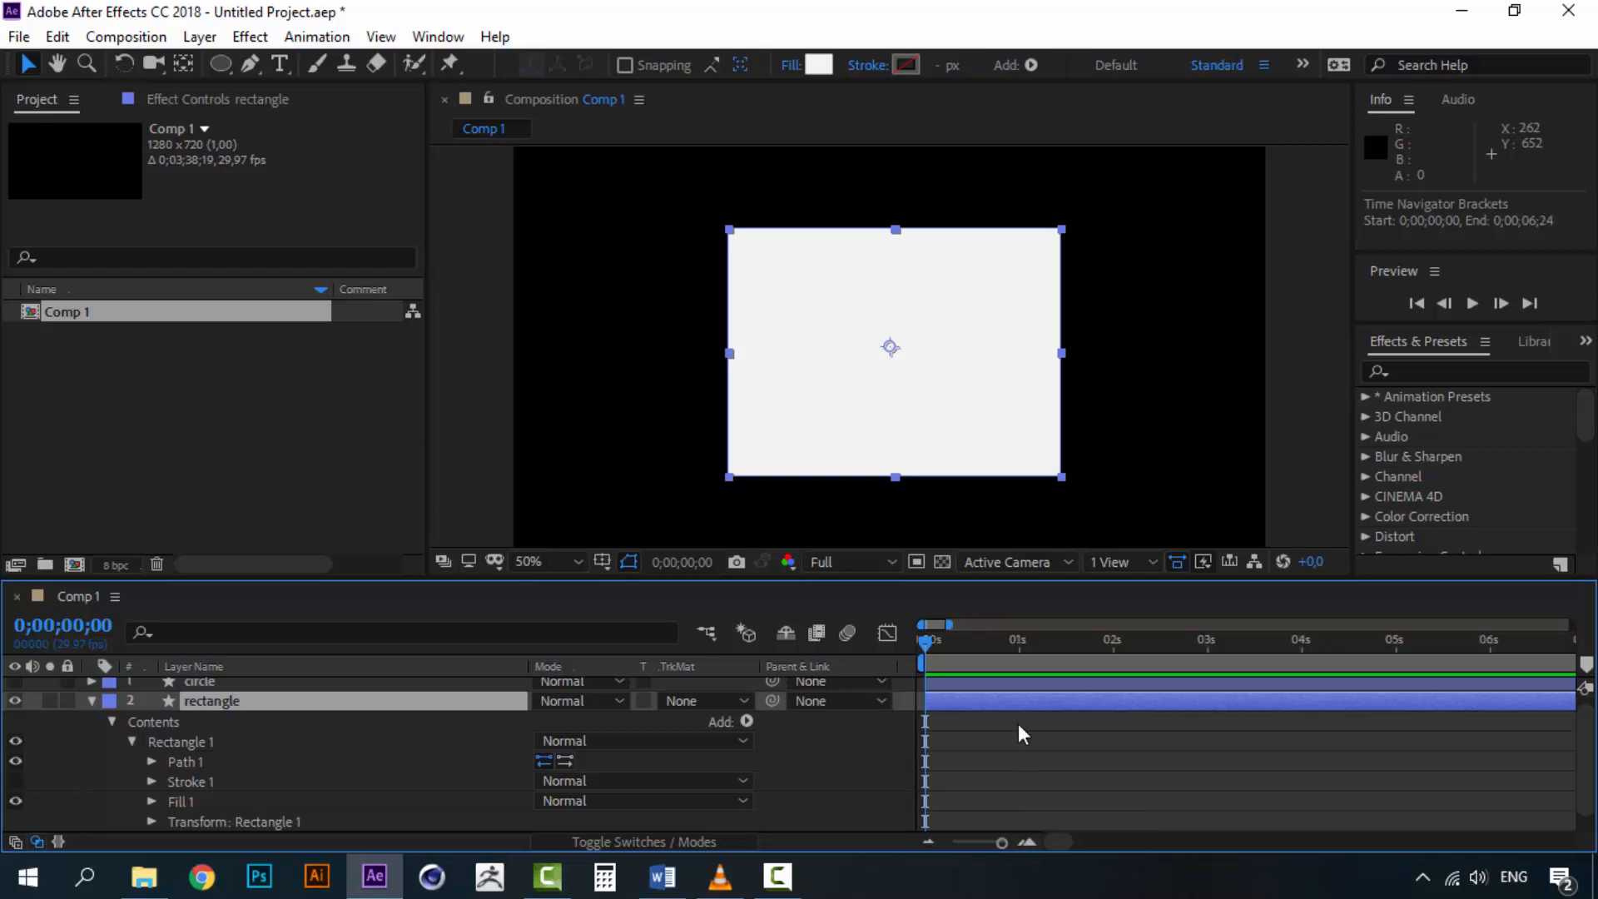
click(183, 762)
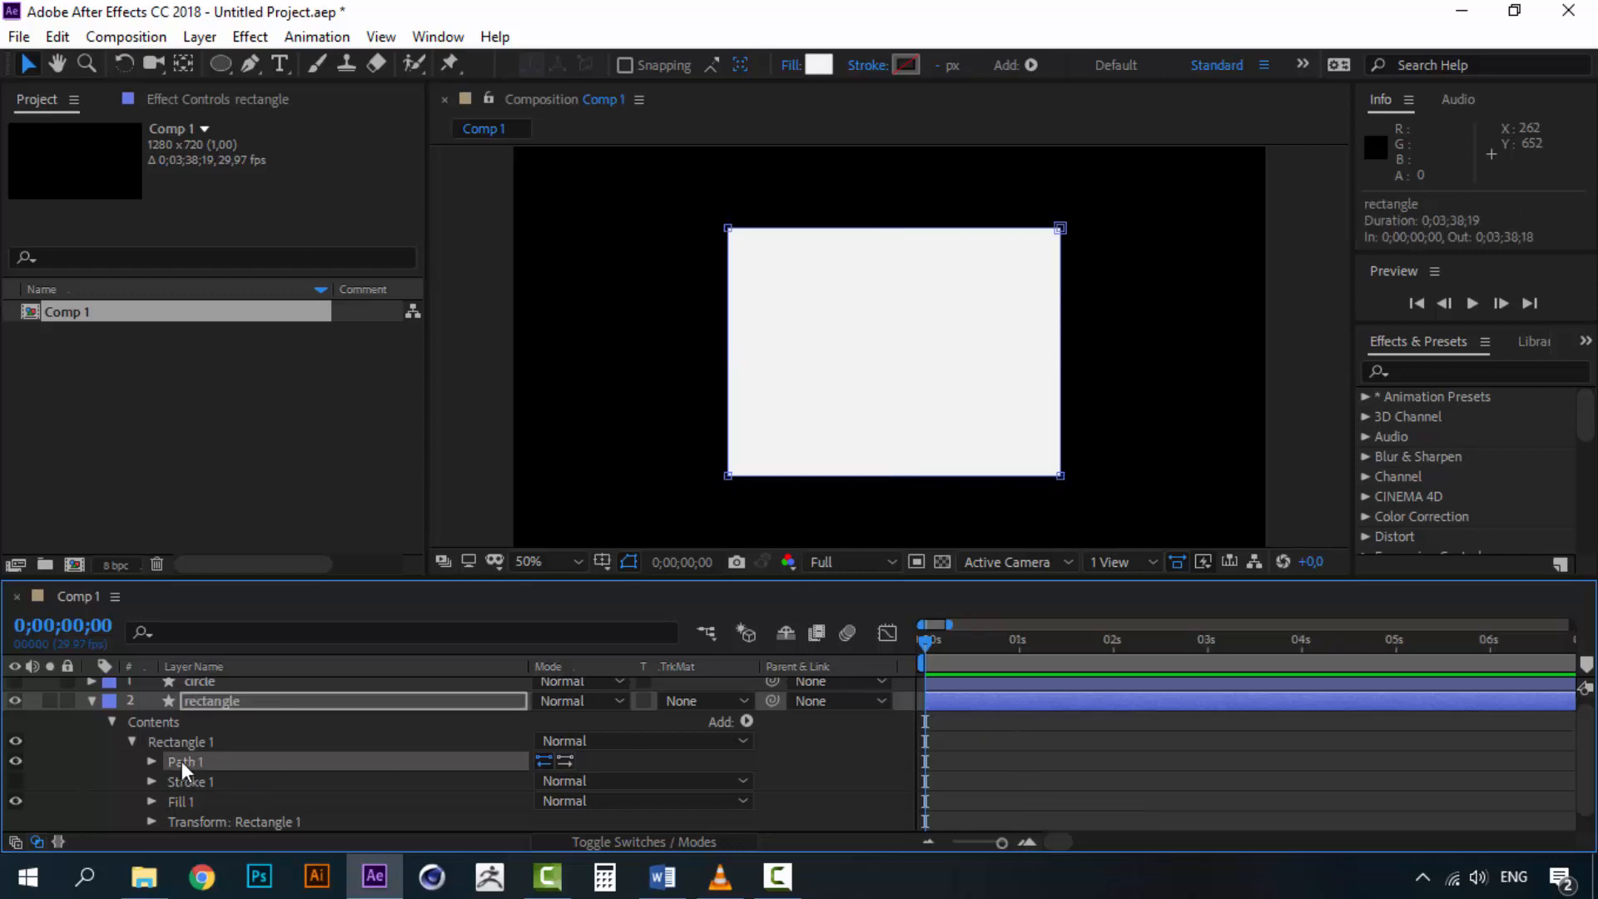
click(151, 763)
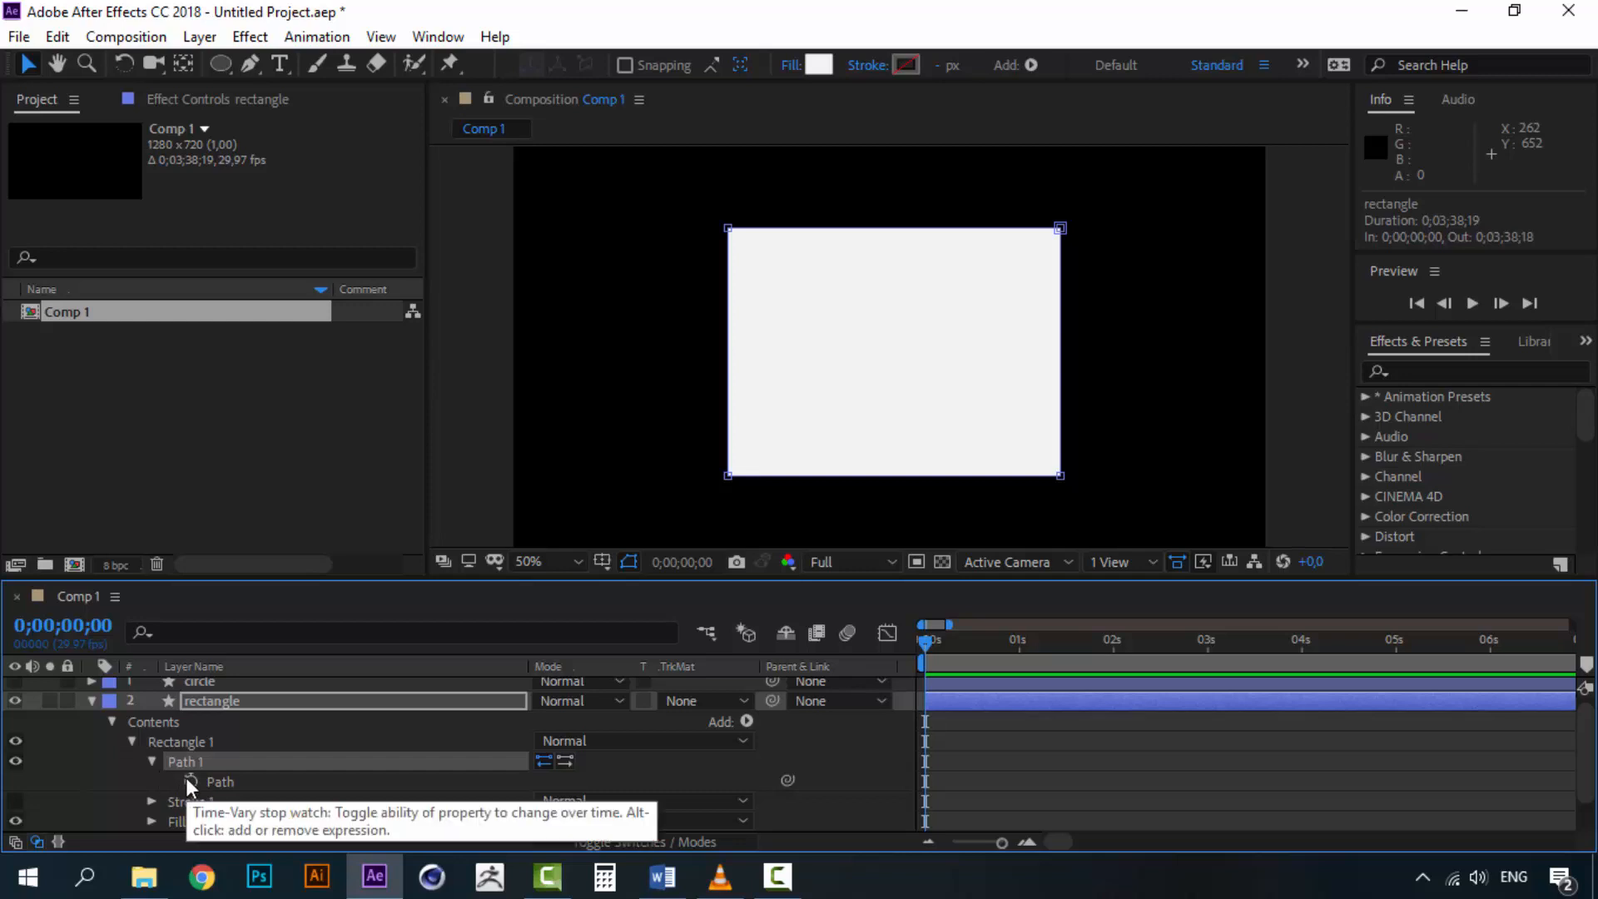
click(1020, 641)
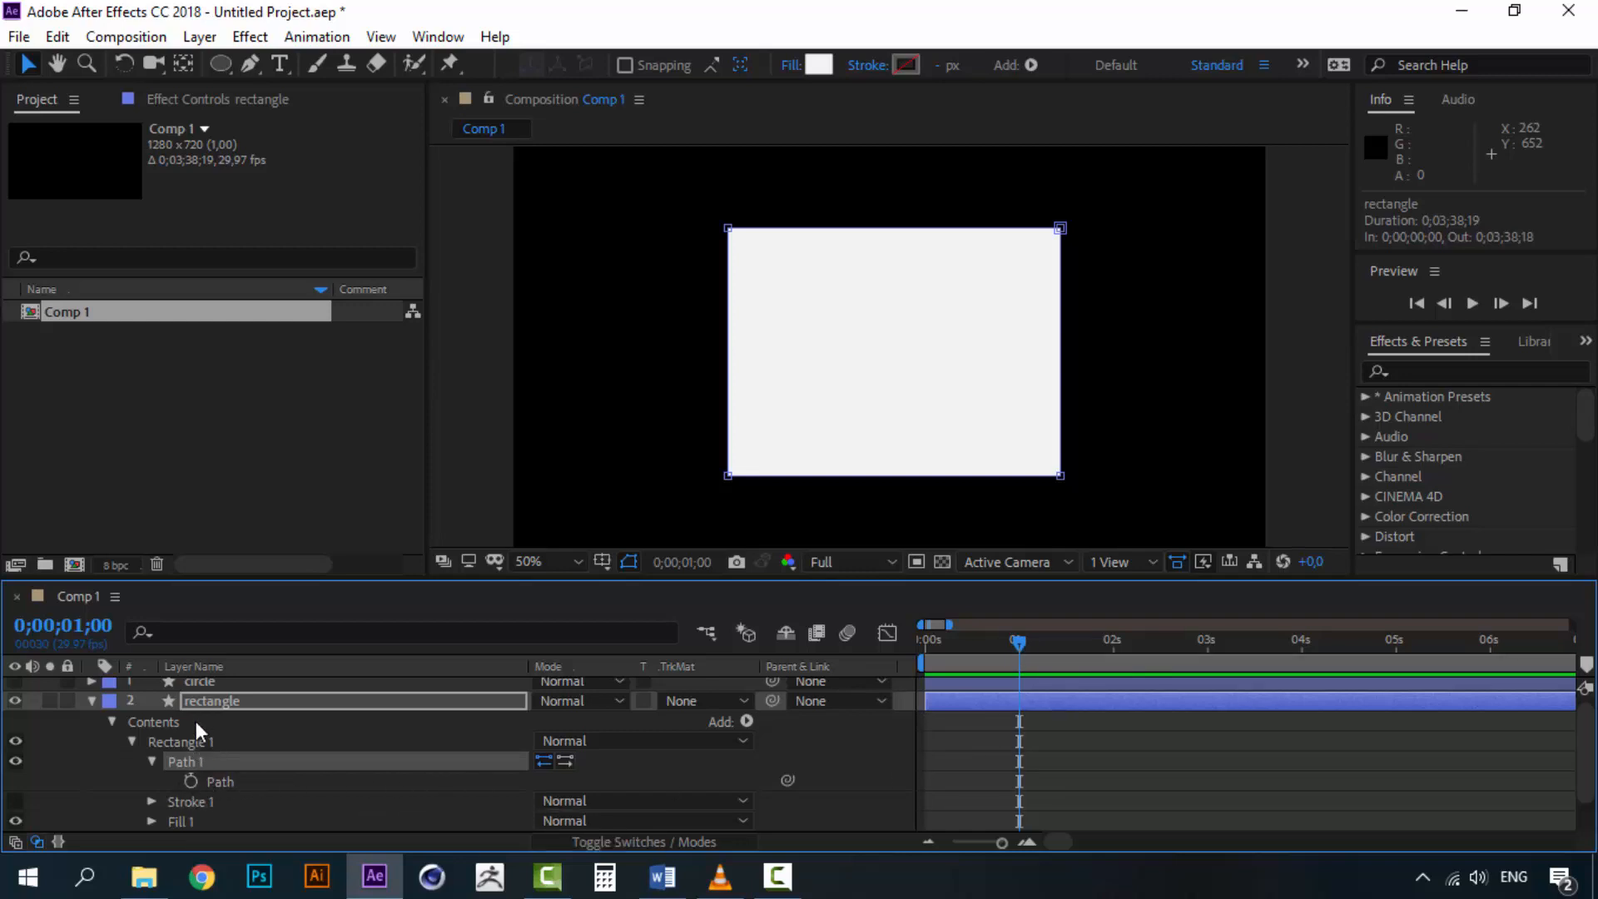
click(190, 782)
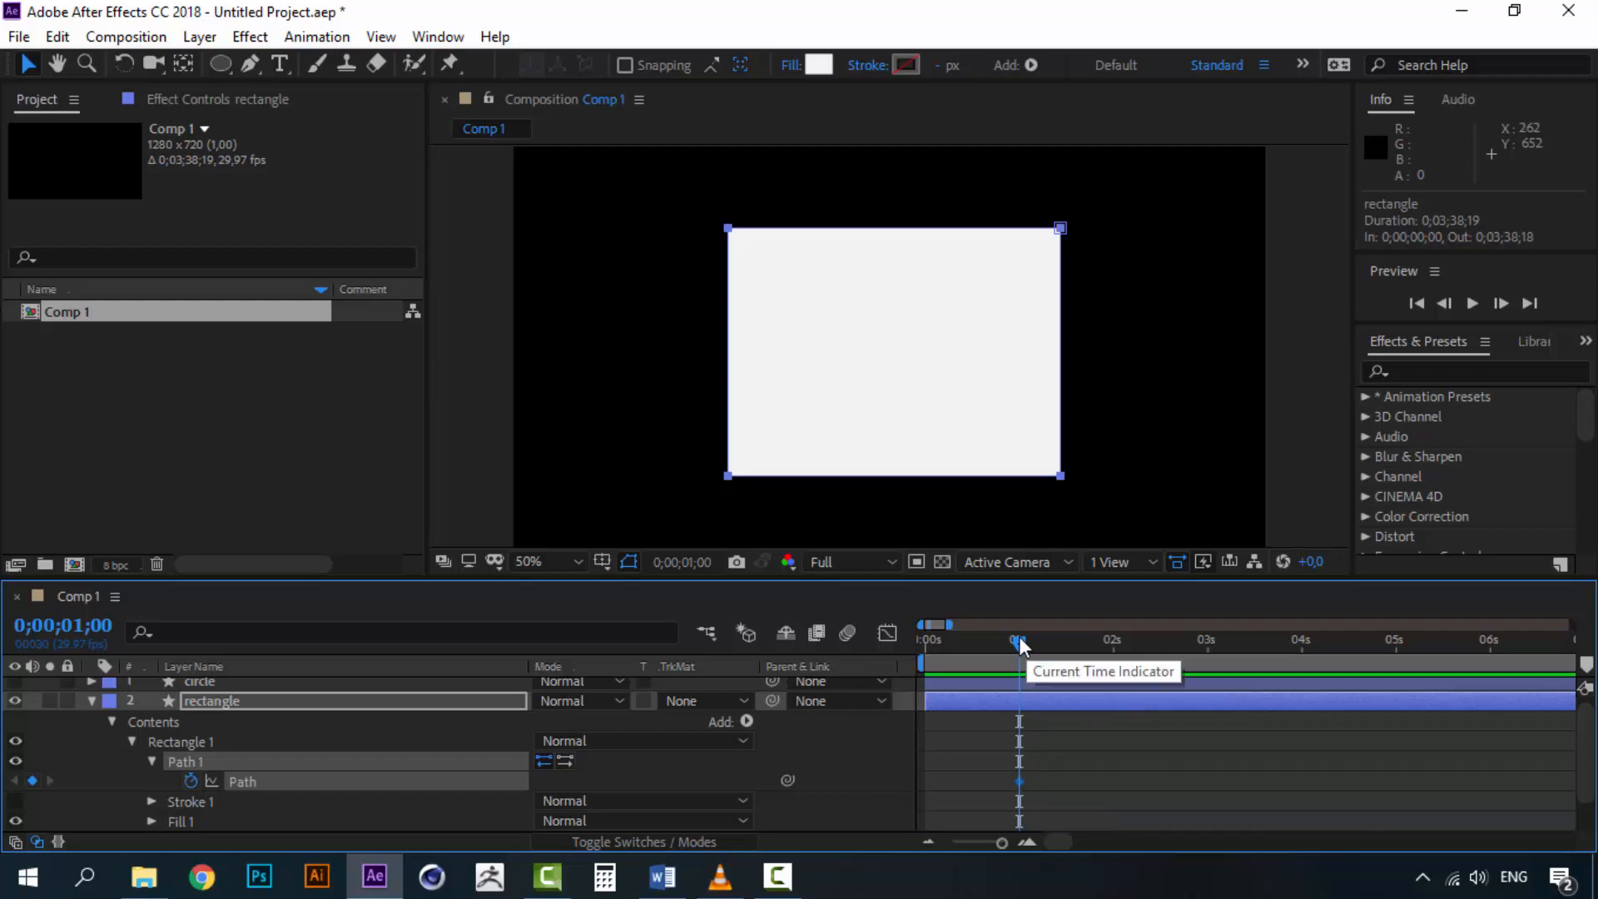
Move to 0;00;02;00 and copy the circle layer's Path property
drag(1019, 635, 1116, 646)
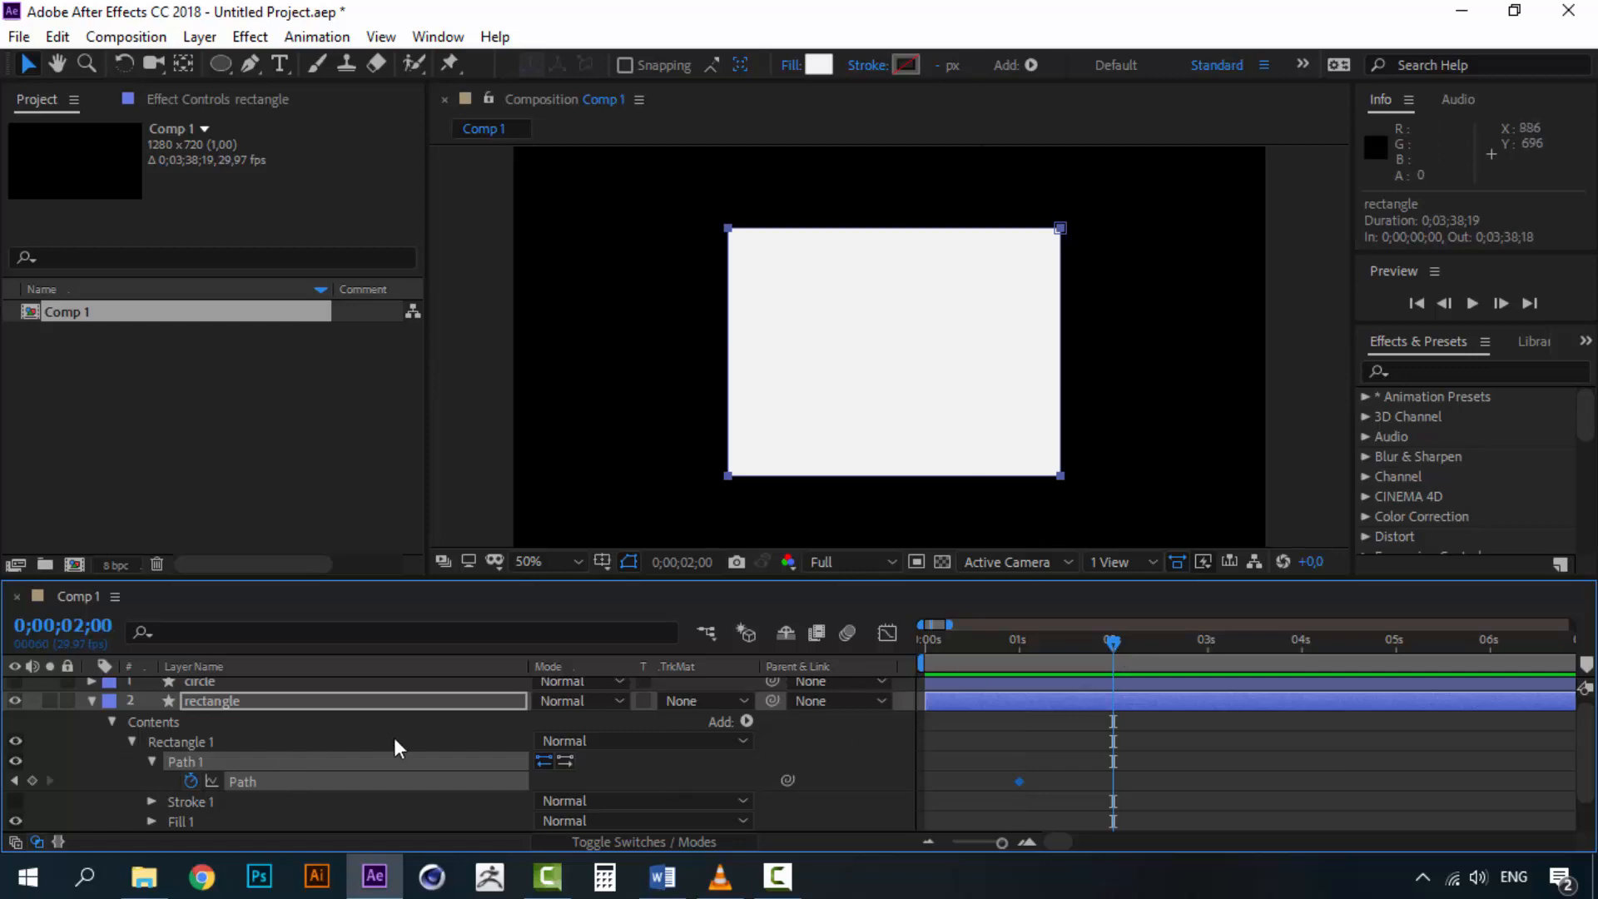
mouse_move(1115, 642)
mouse_down()
mouse_move(1019, 641)
mouse_move(1116, 632)
mouse_up()
scroll(251, 749, up, 1)
click(92, 686)
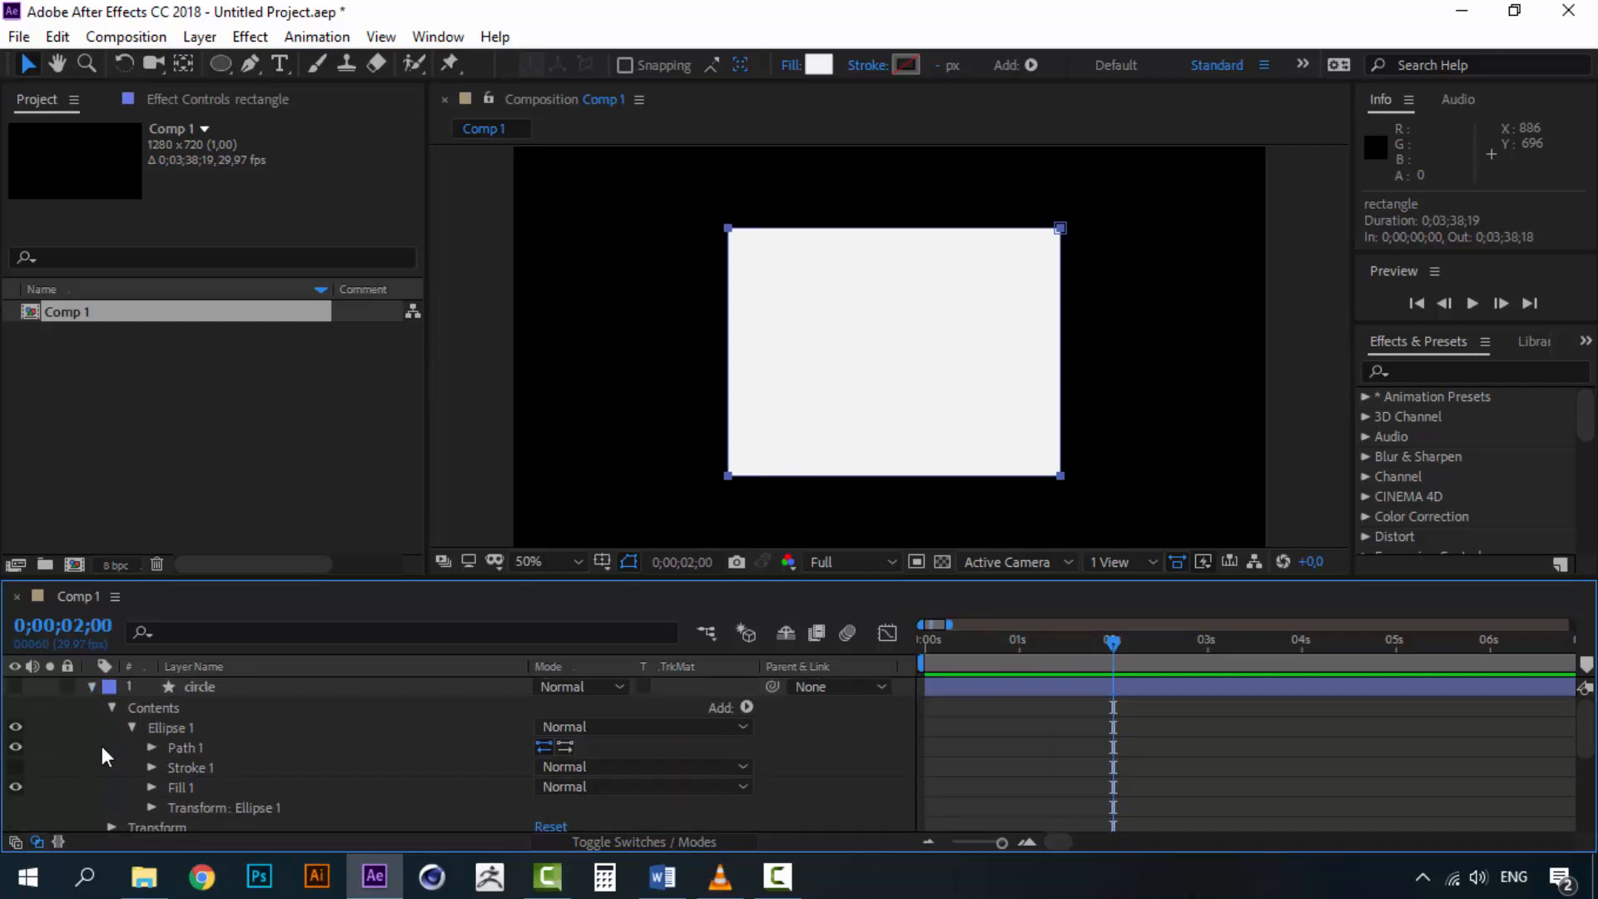
click(186, 746)
click(153, 747)
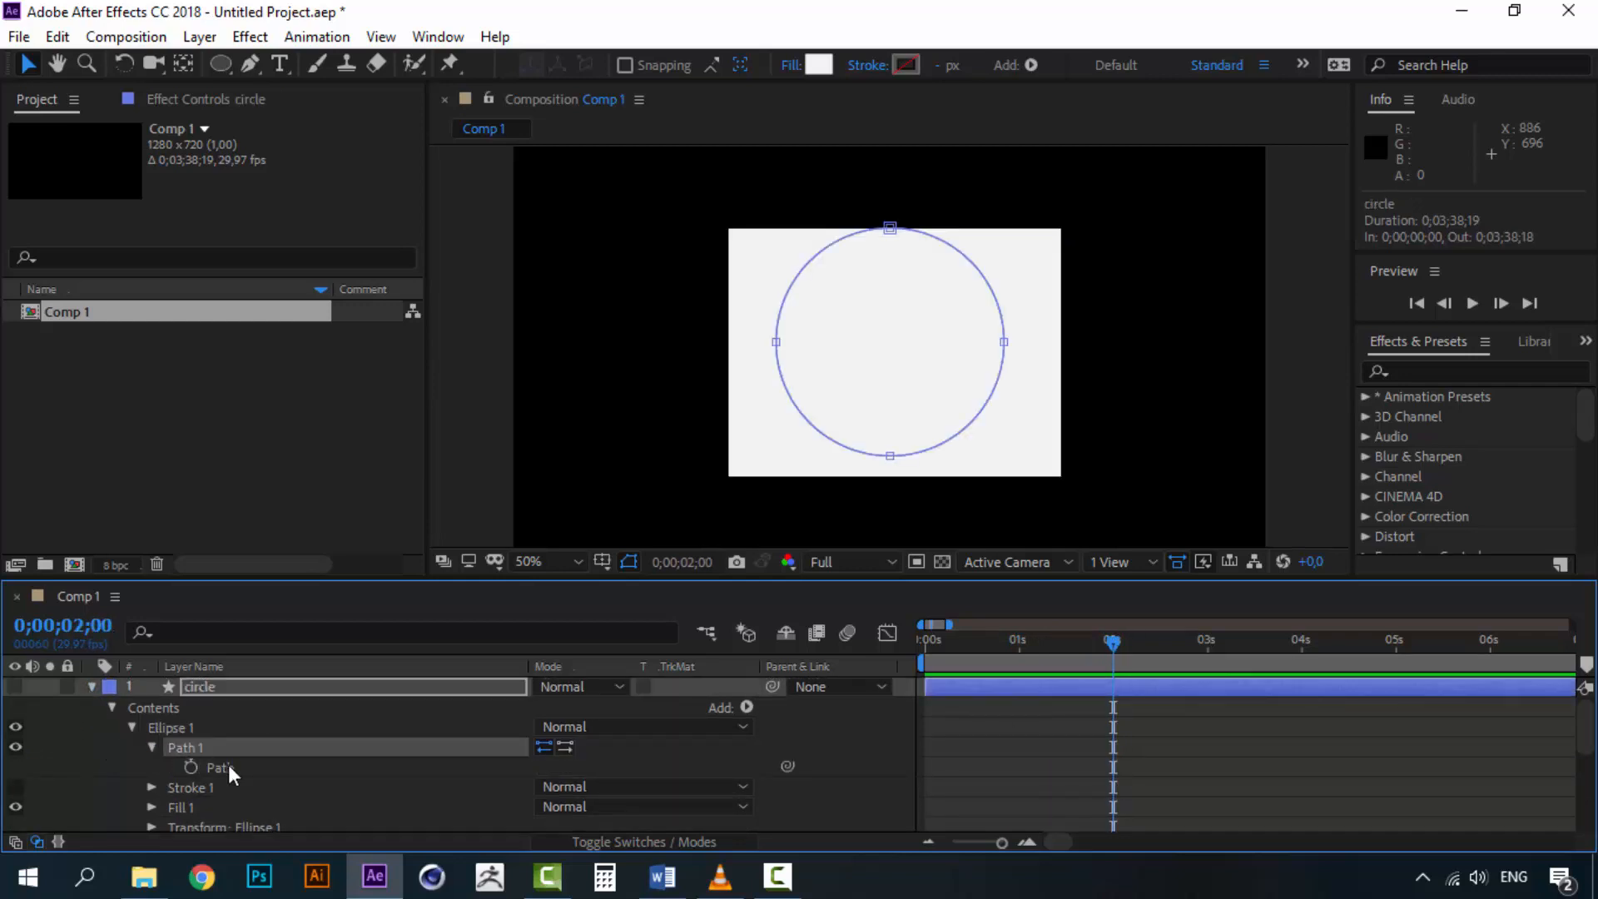
click(230, 766)
scroll(258, 802, down, 2)
scroll(258, 802, up, 2)
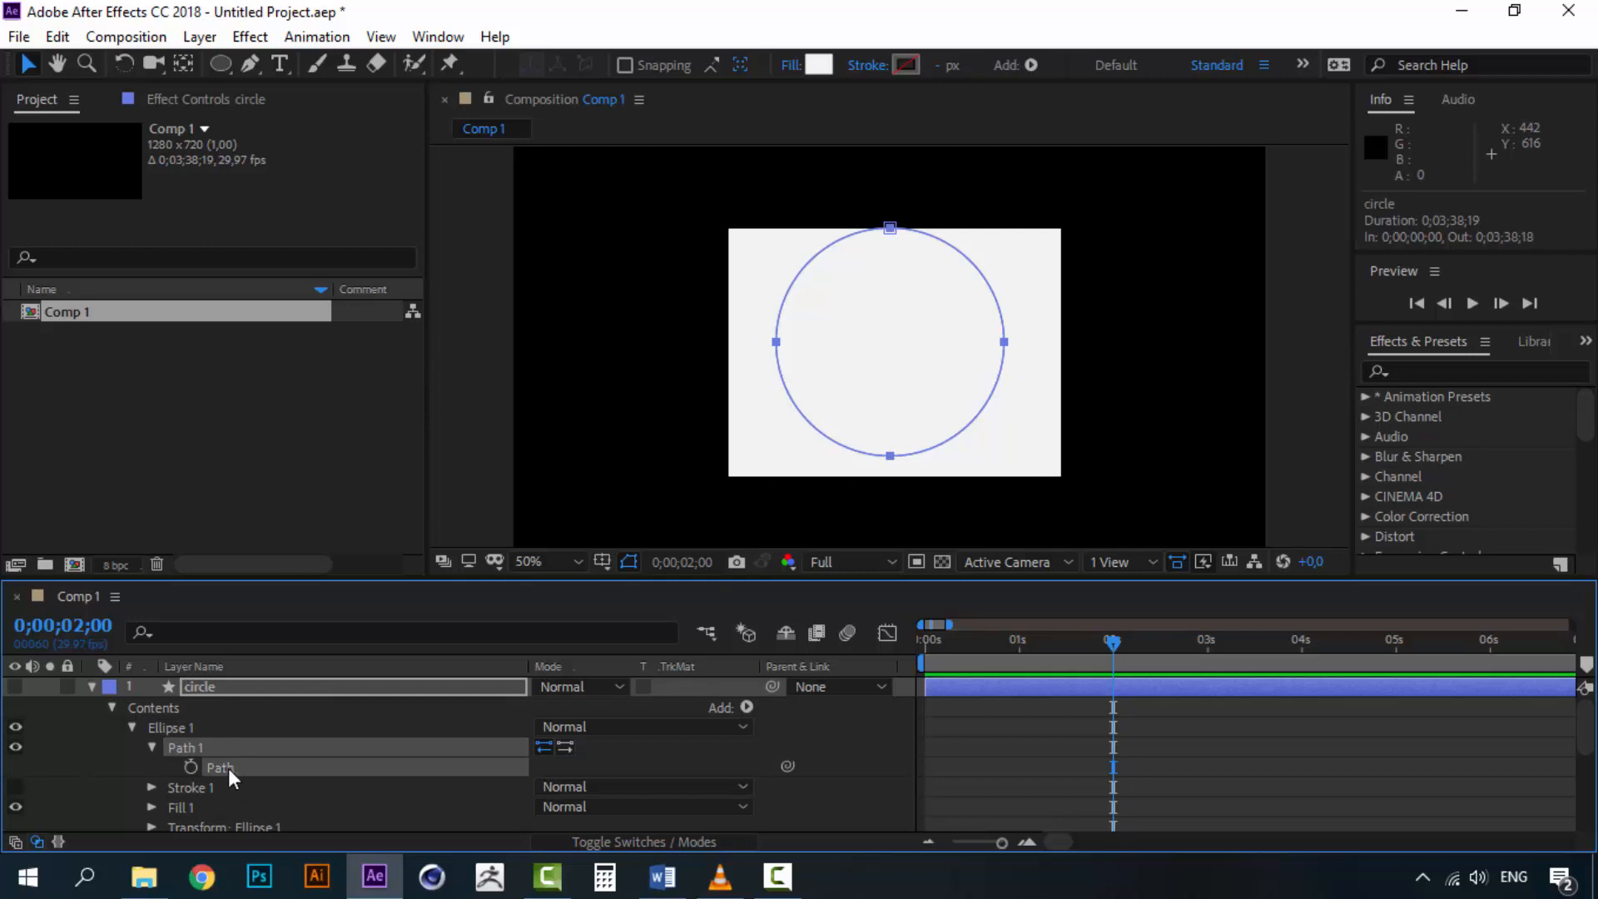
click(58, 37)
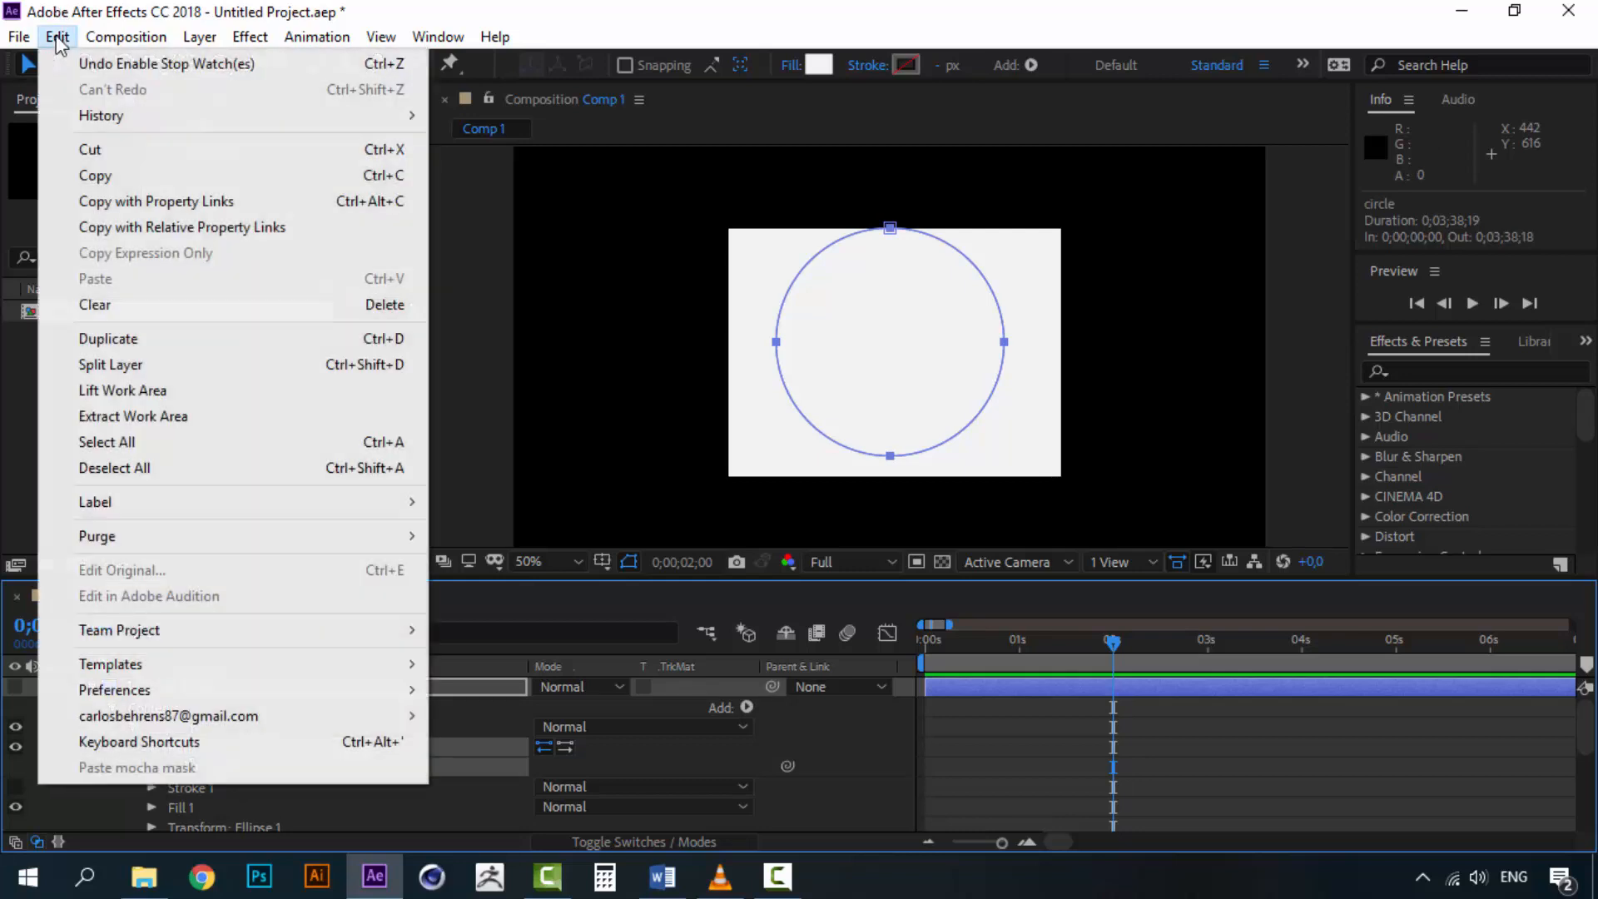
click(138, 175)
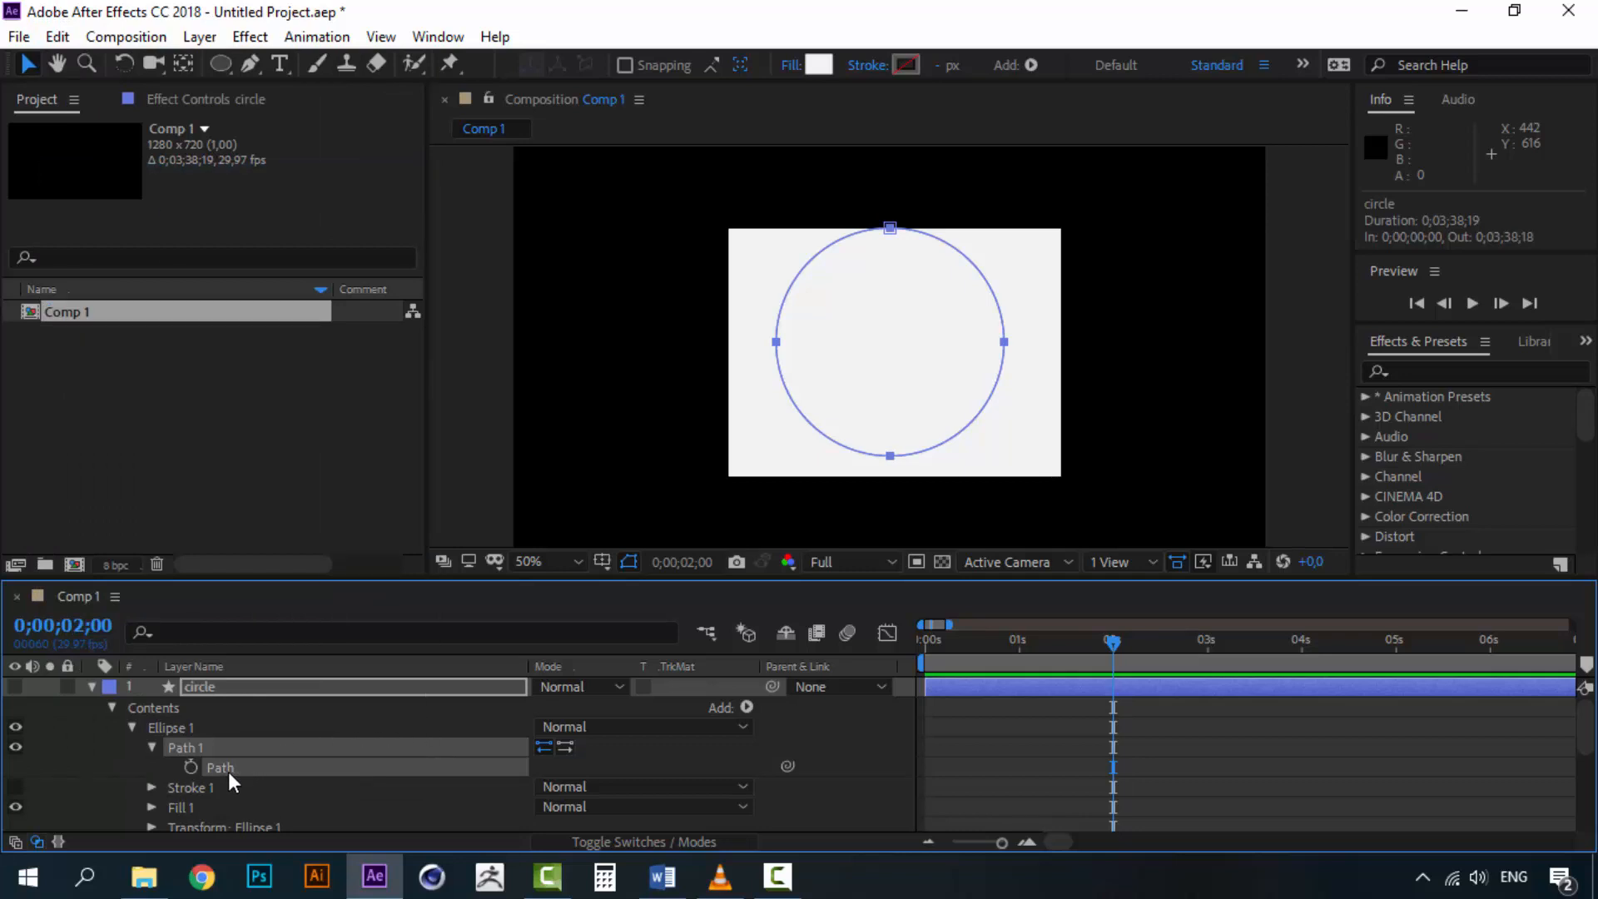
Paste the circle's path into the rectangle's Path property at 2 seconds
scroll(231, 772, down, 3)
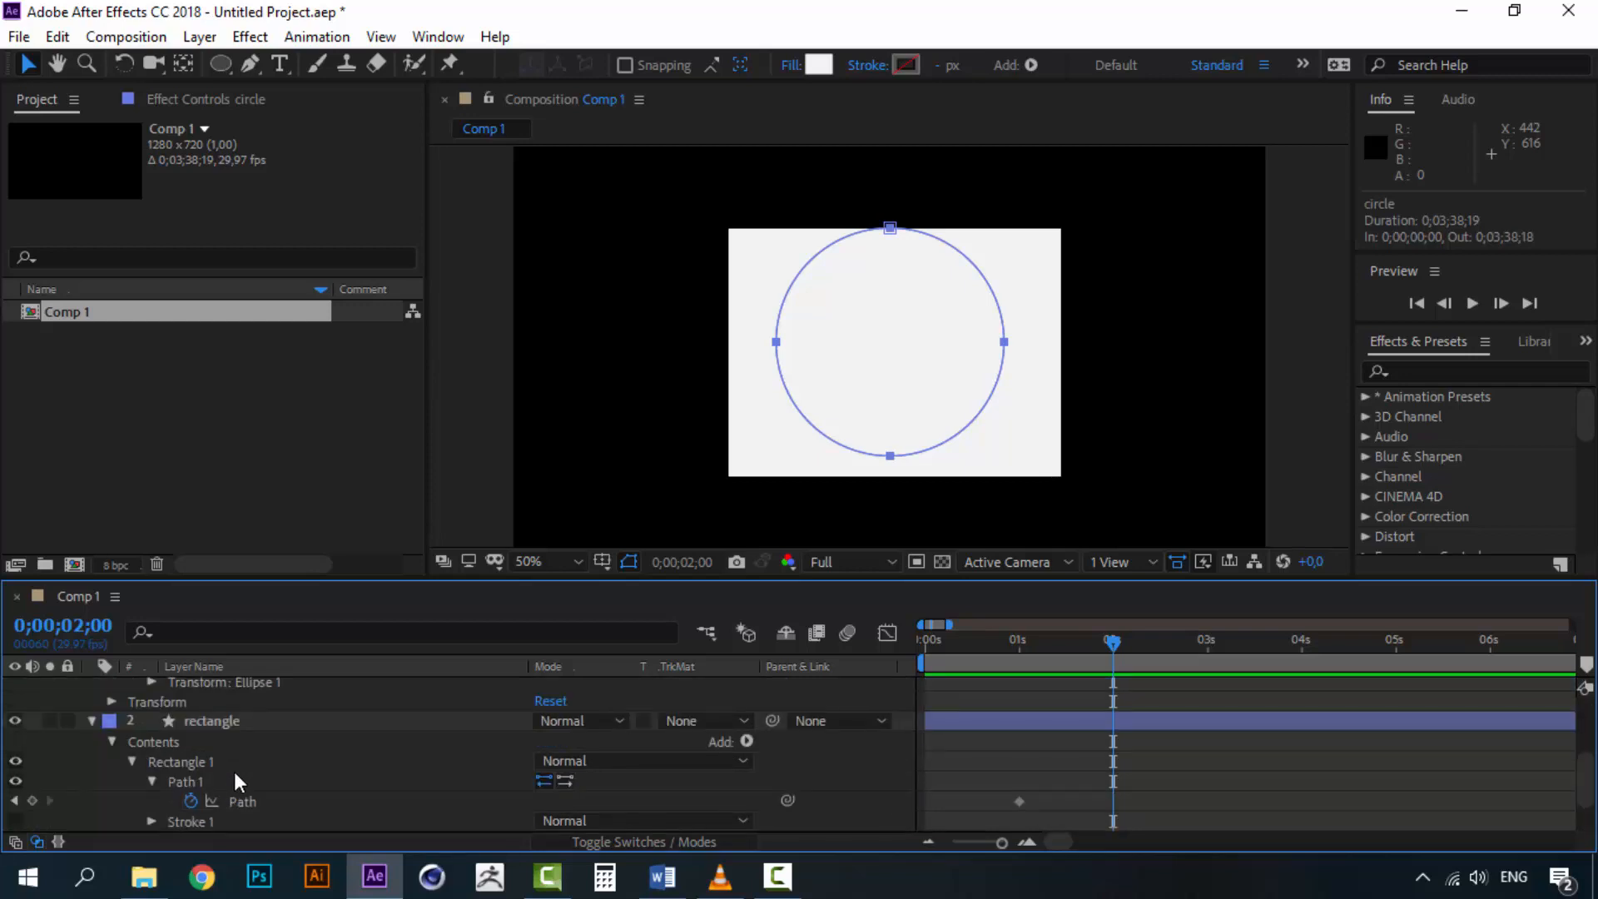
click(220, 726)
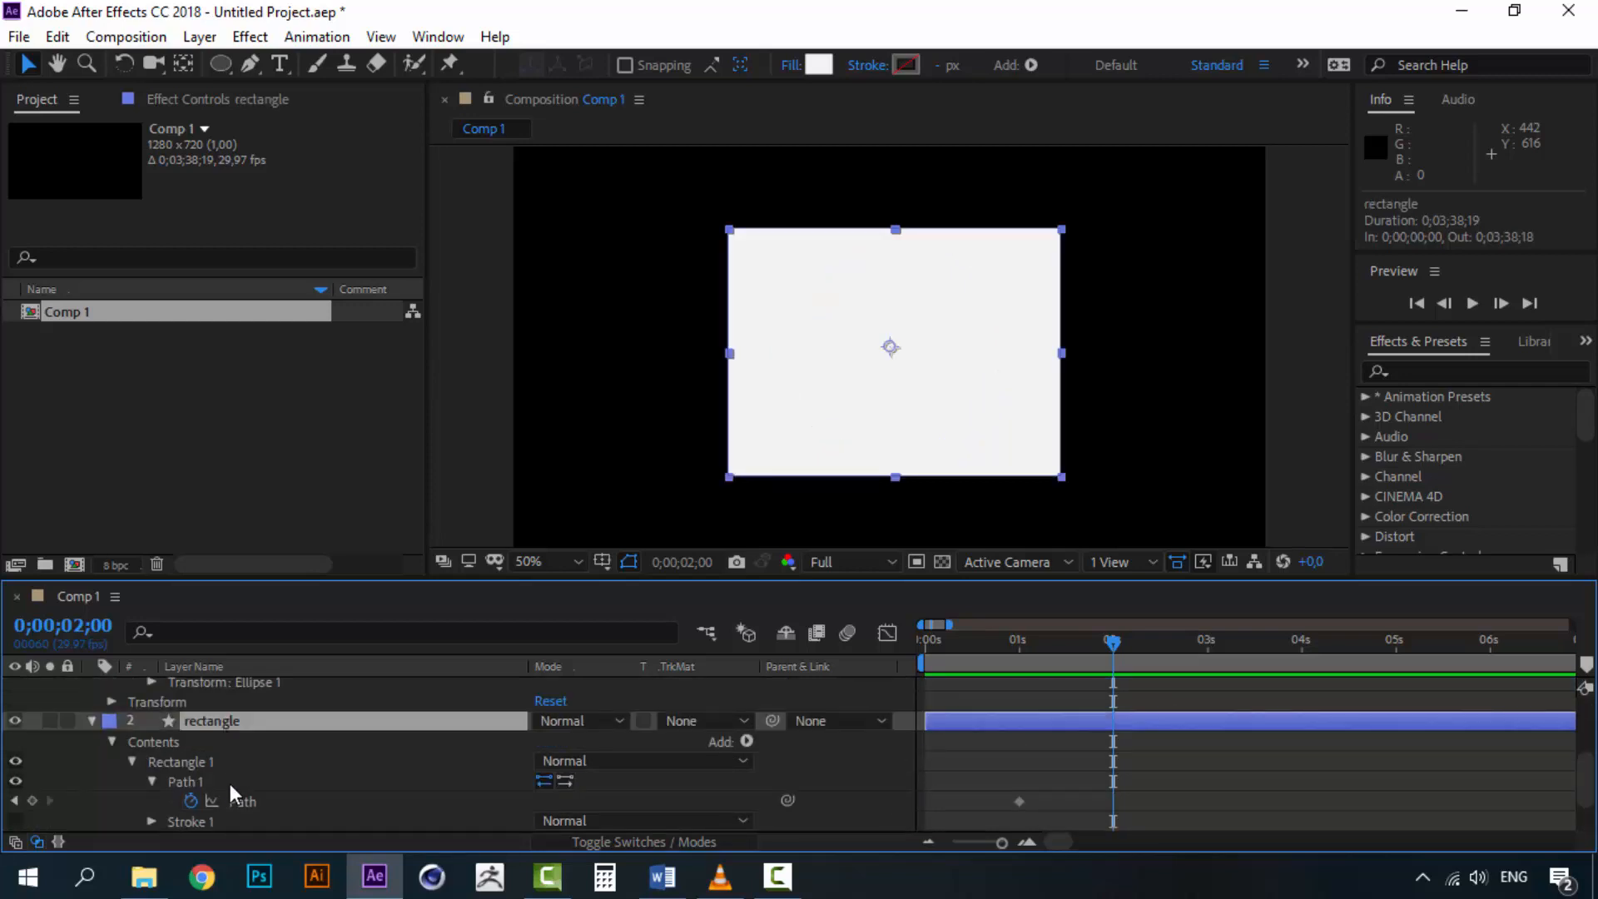
click(250, 799)
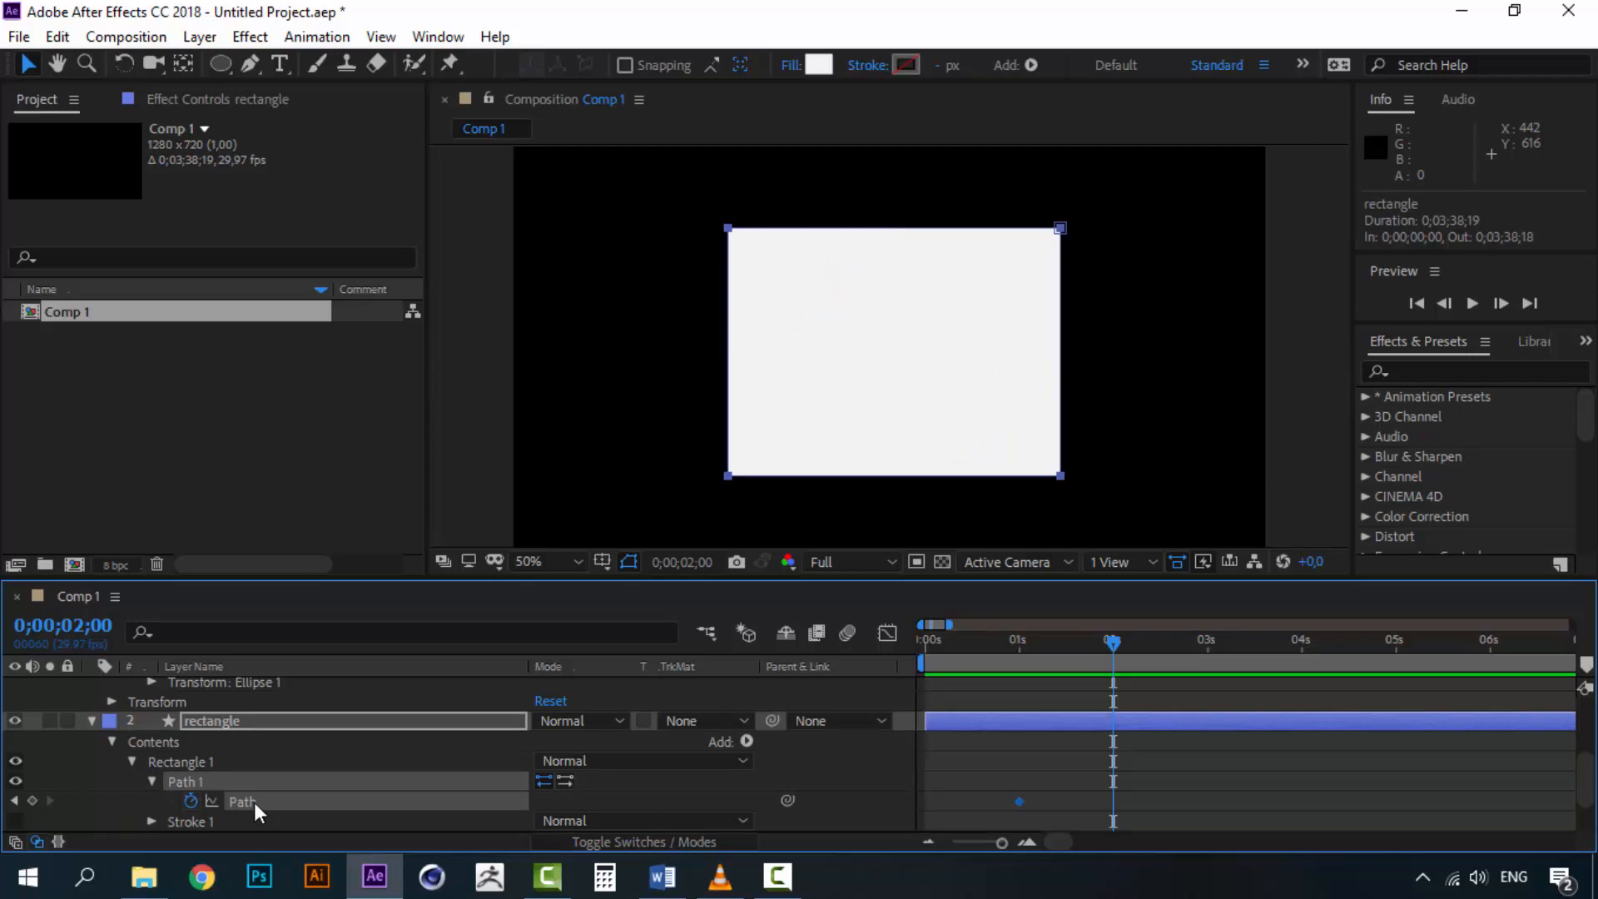
click(63, 37)
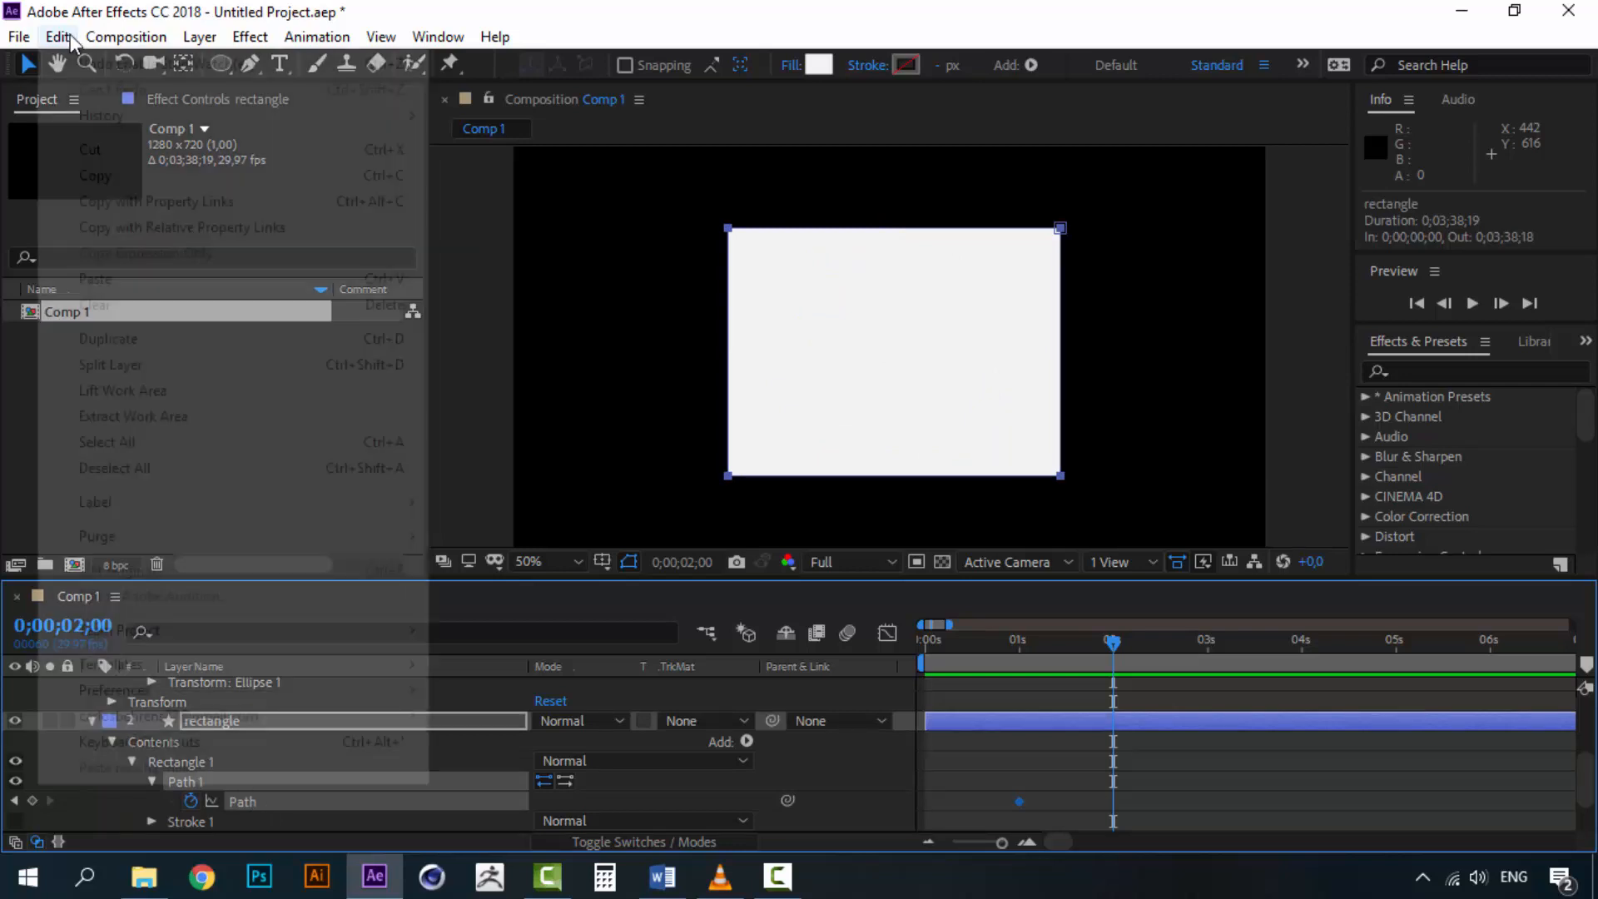
click(70, 37)
key(ctrl+v)
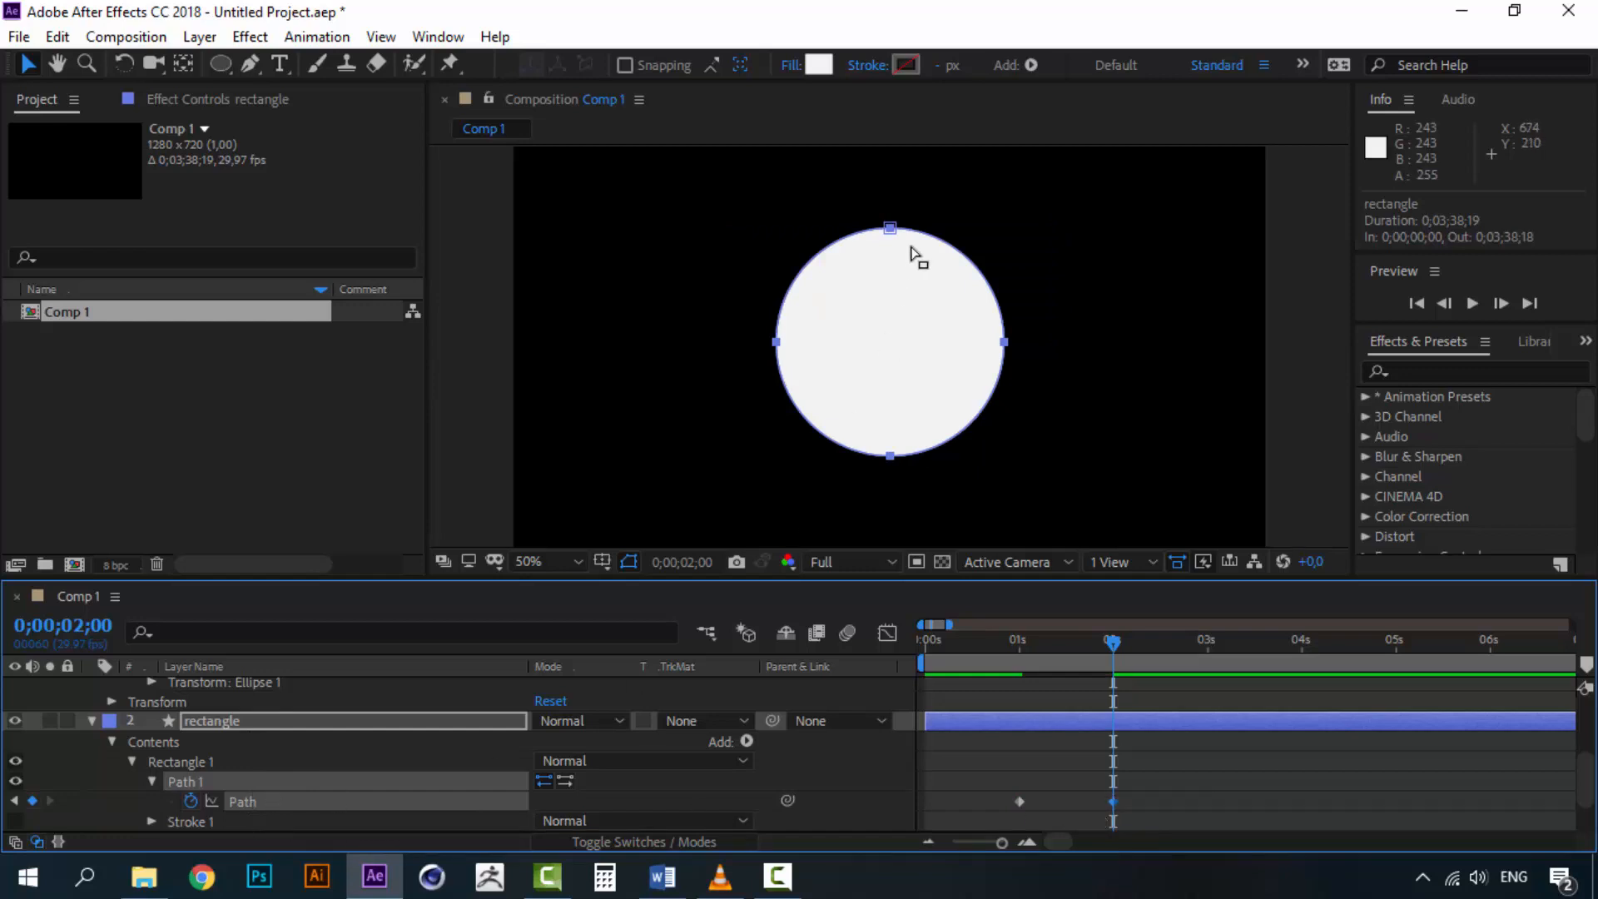
scroll(360, 816, up, 3)
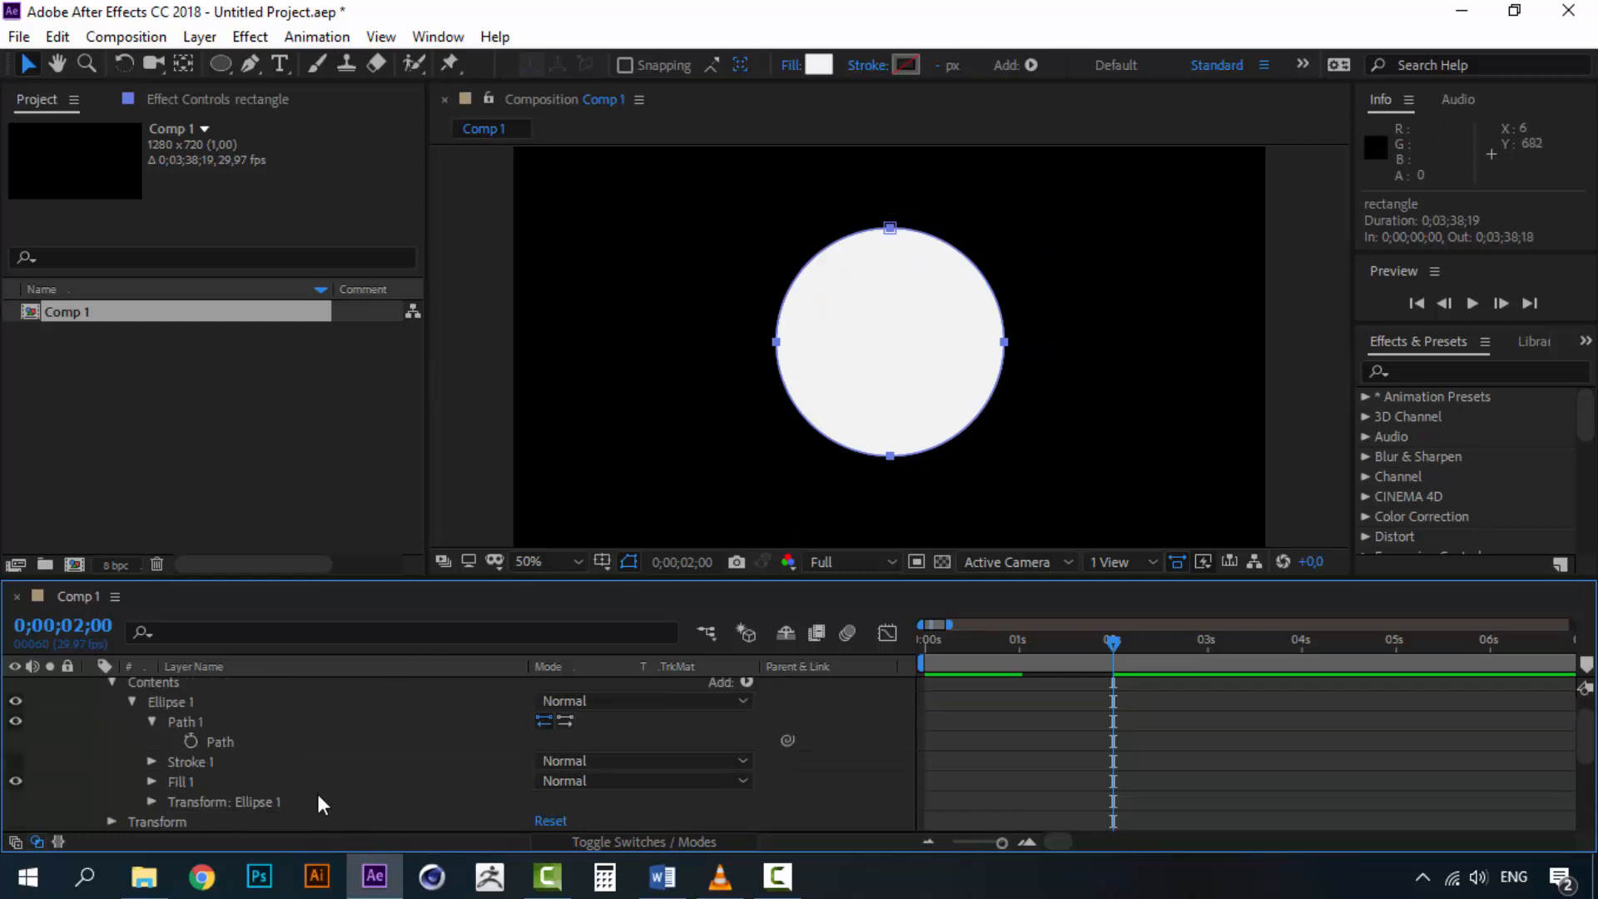
click(227, 742)
scroll(267, 761, down, 3)
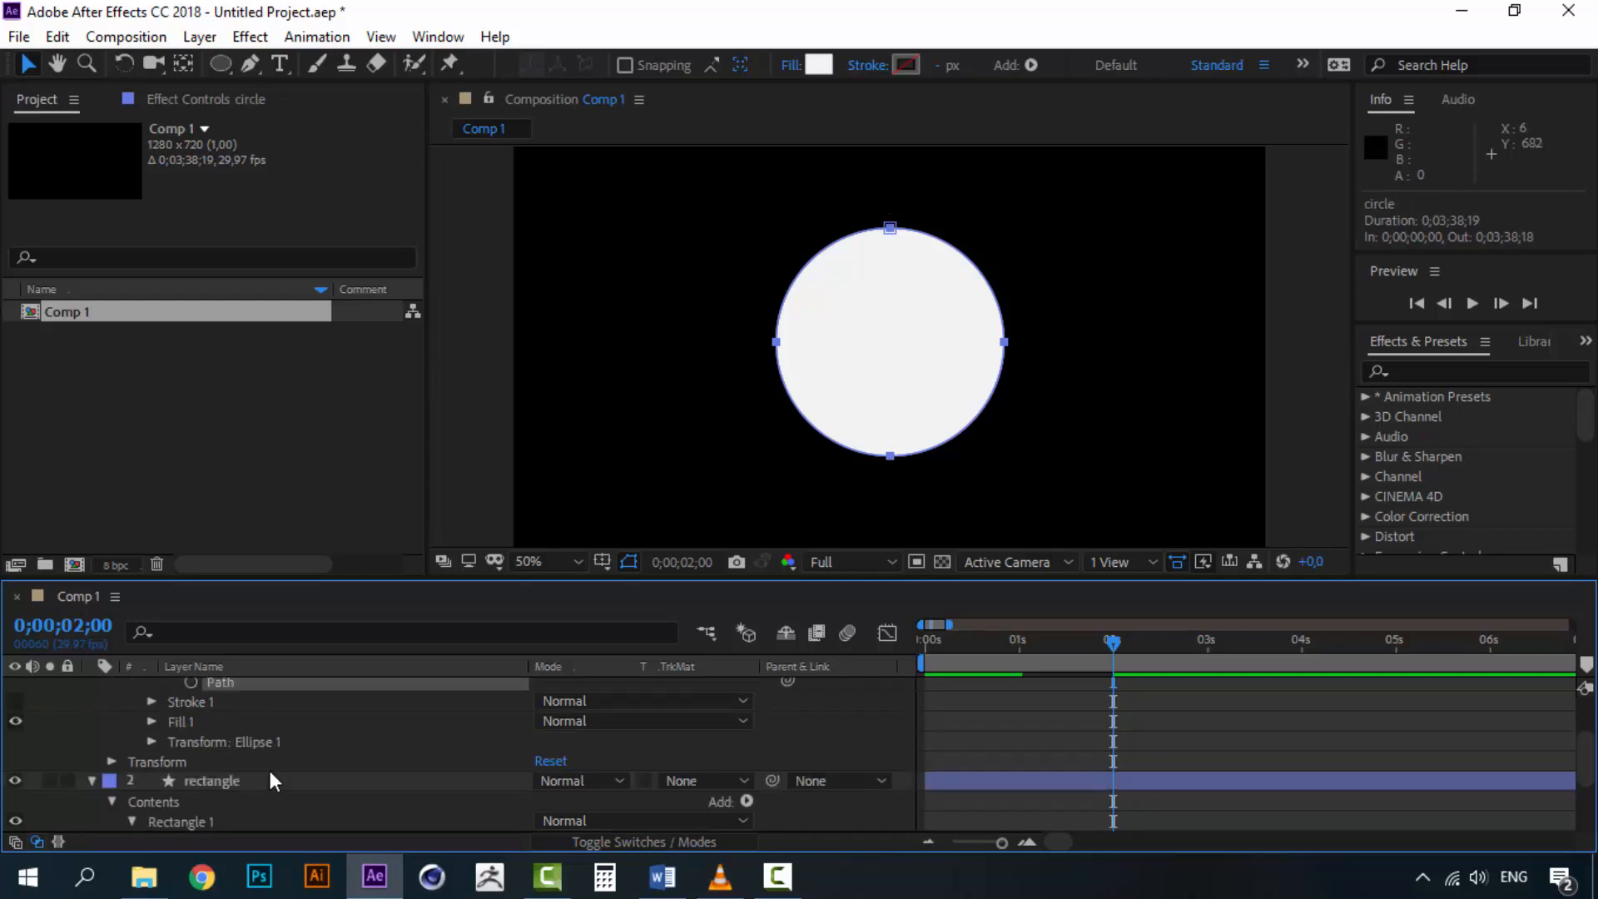
scroll(265, 754, up, 3)
scroll(248, 732, up, 1)
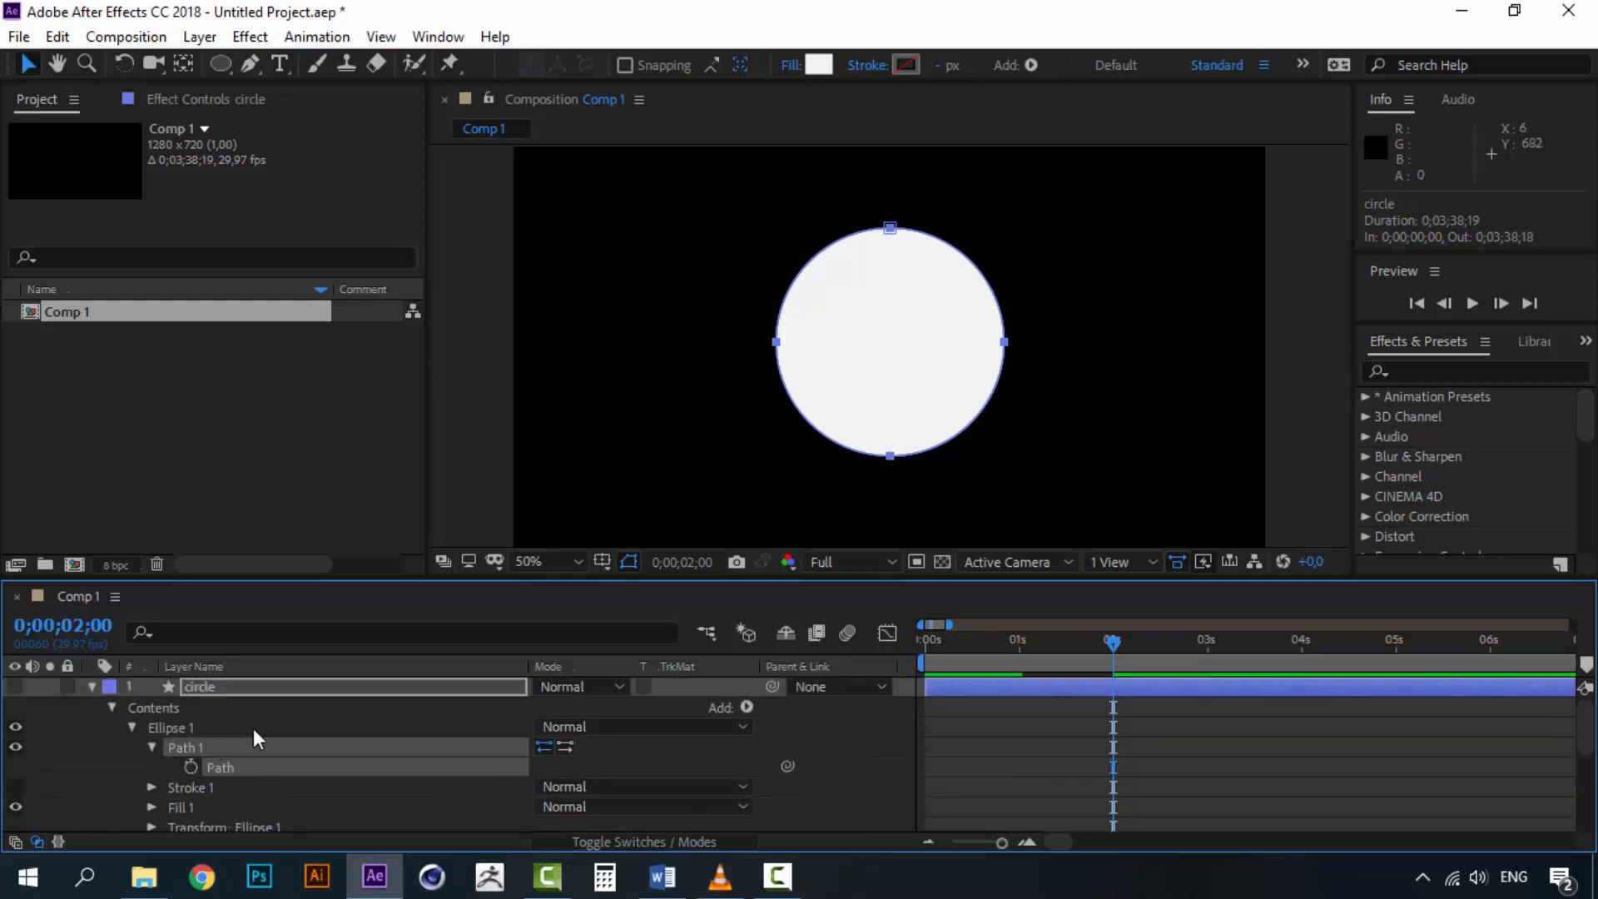
scroll(247, 749, down, 4)
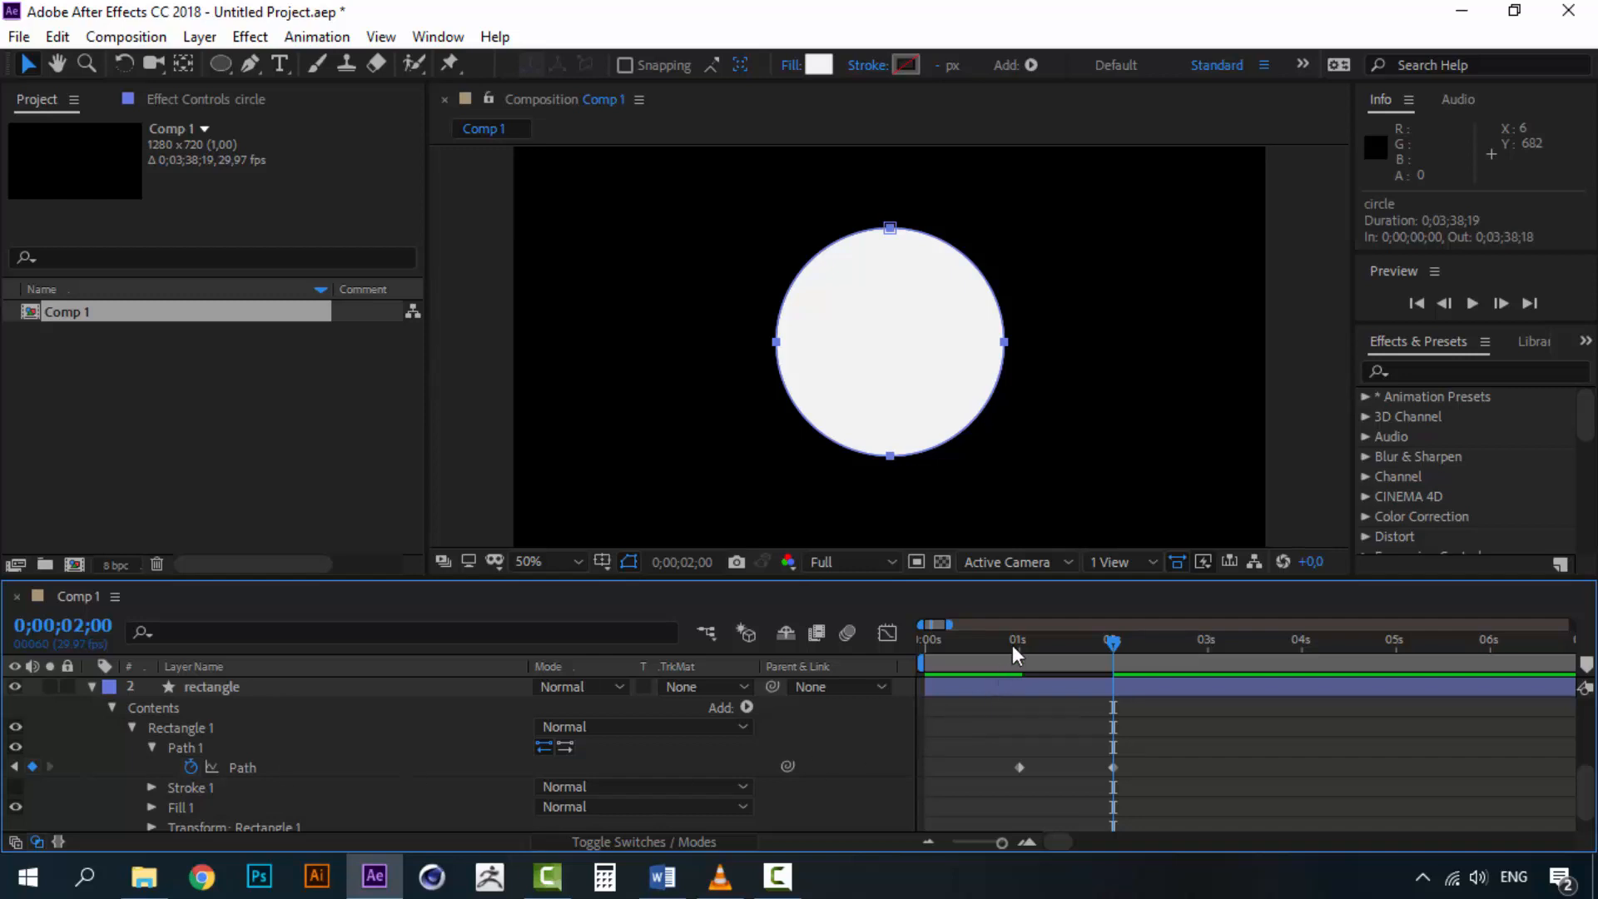
Preview the rectangle-to-circle morph and delete the original circle layer
drag(1013, 646, 938, 645)
key(space)
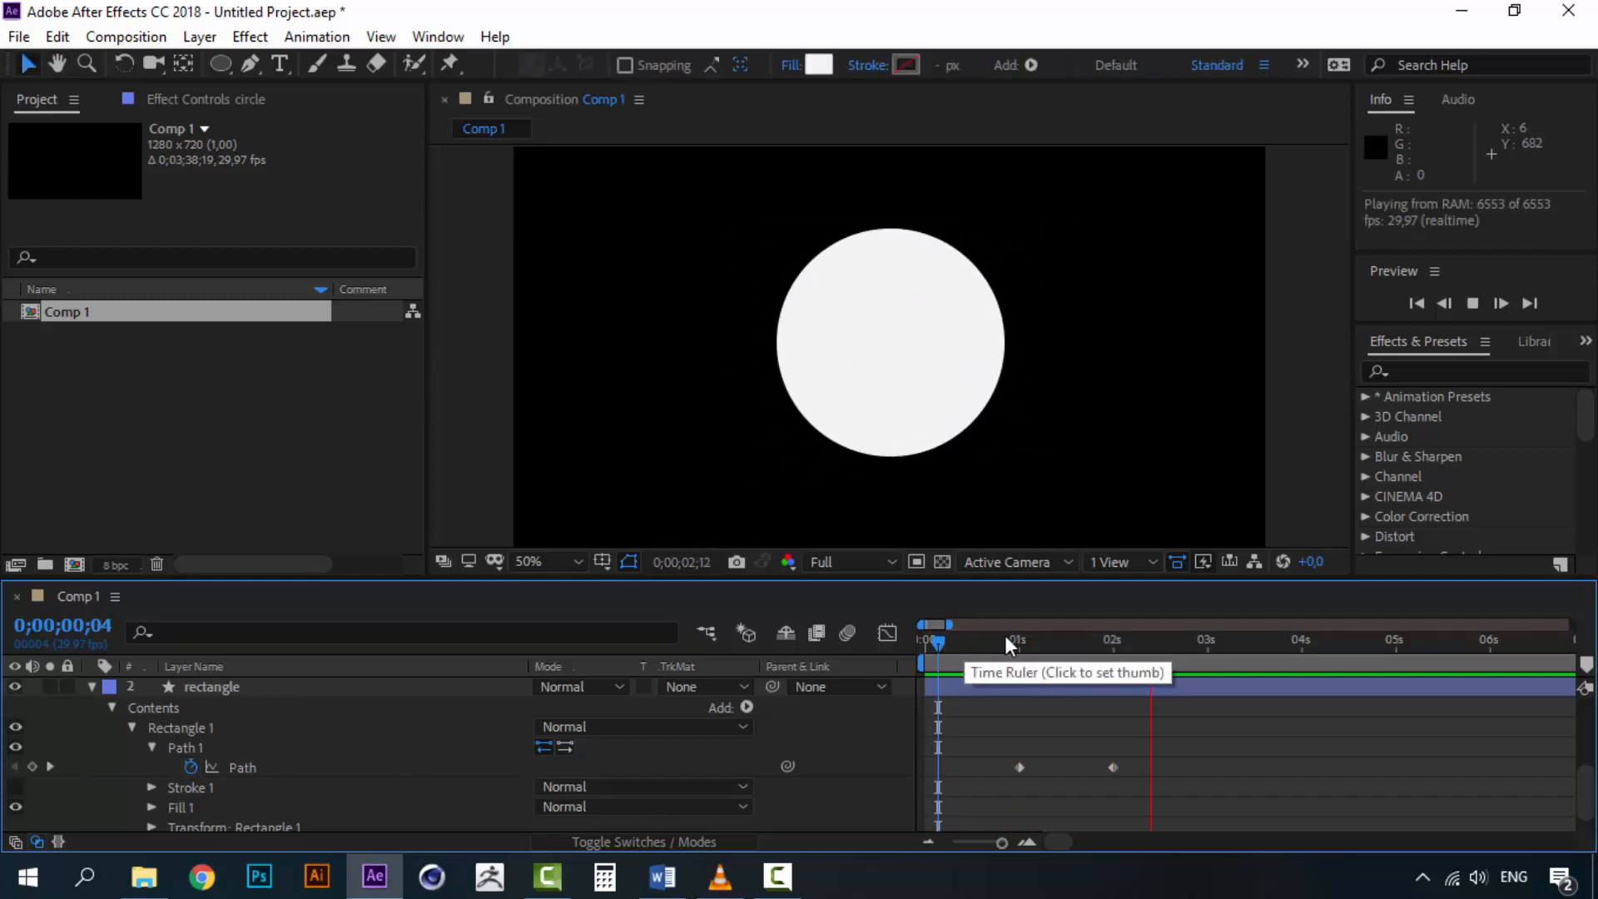
drag(1005, 636, 1019, 636)
scroll(324, 797, up, 5)
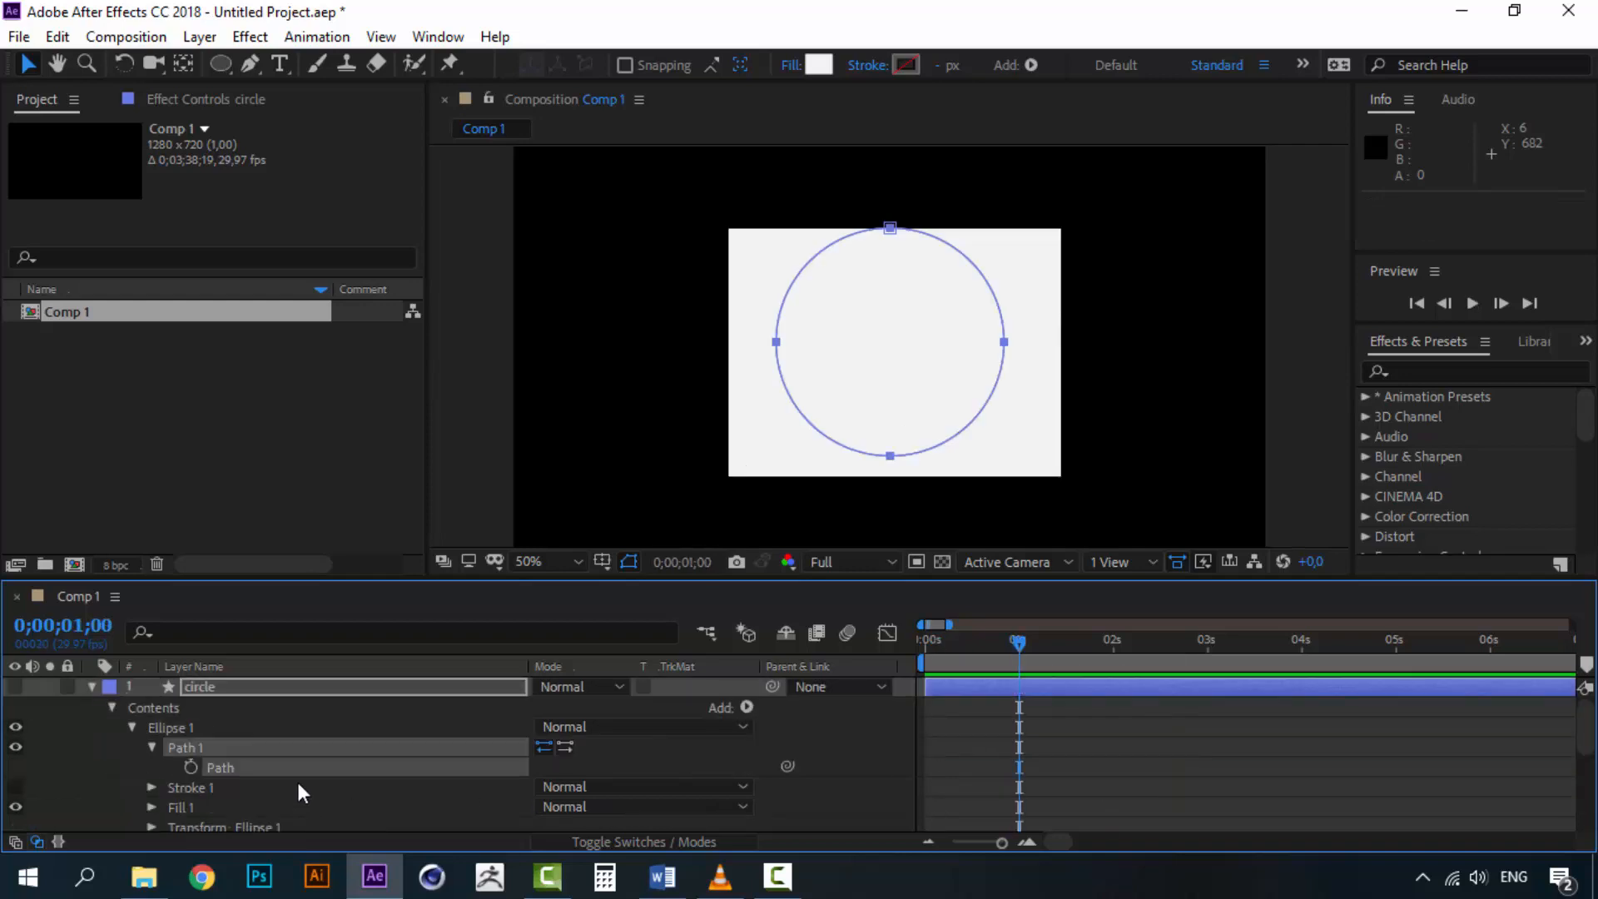
click(220, 684)
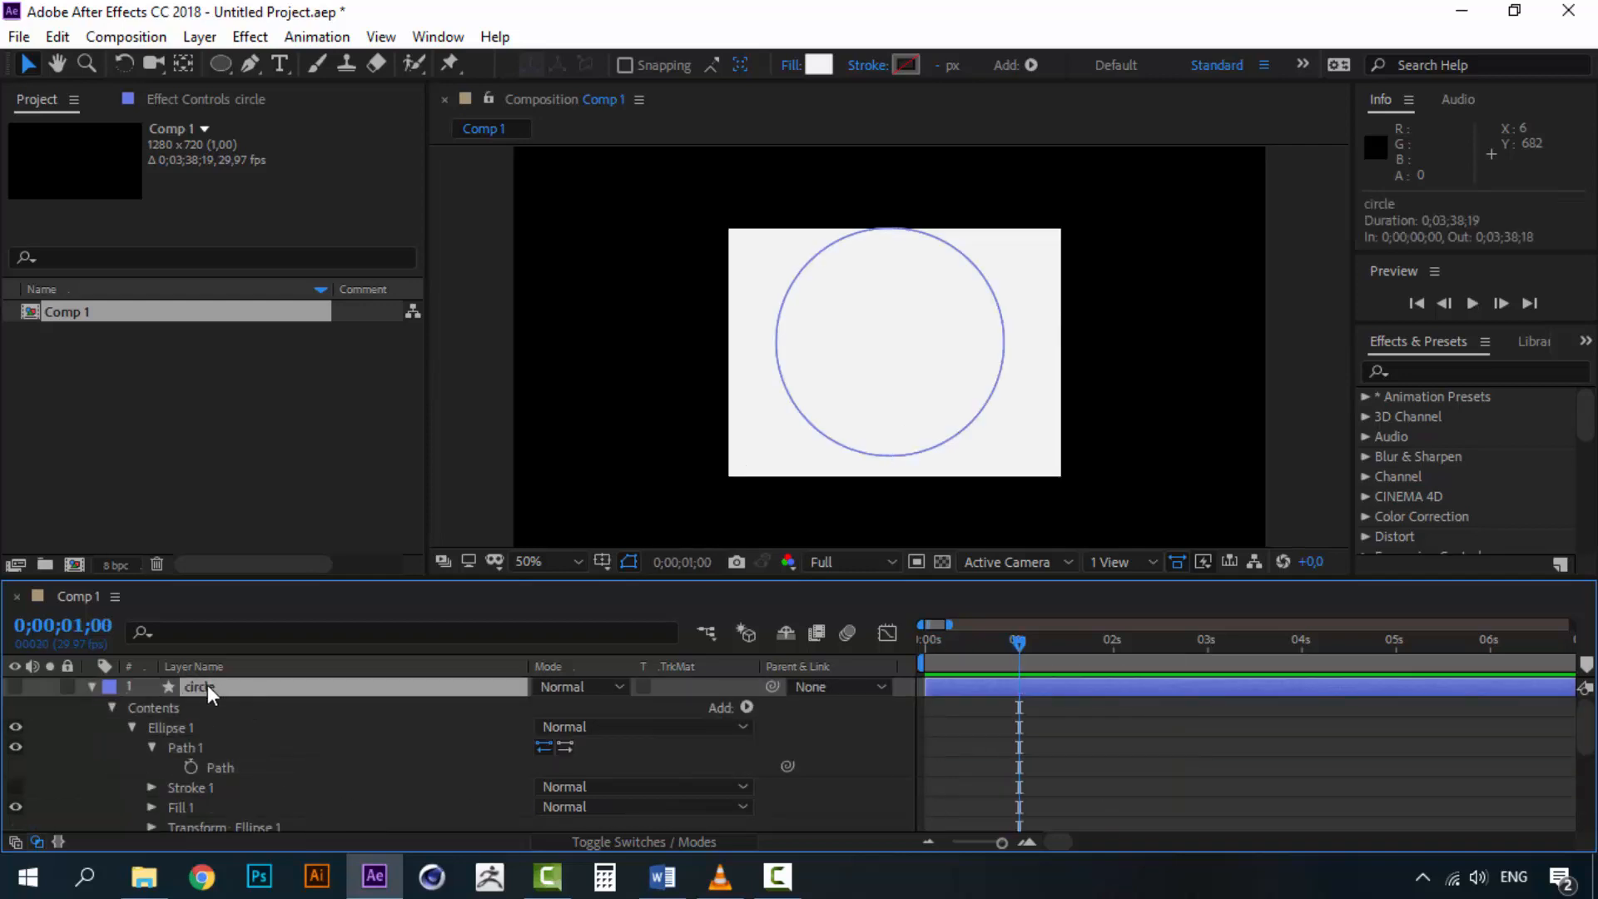
key(Delete)
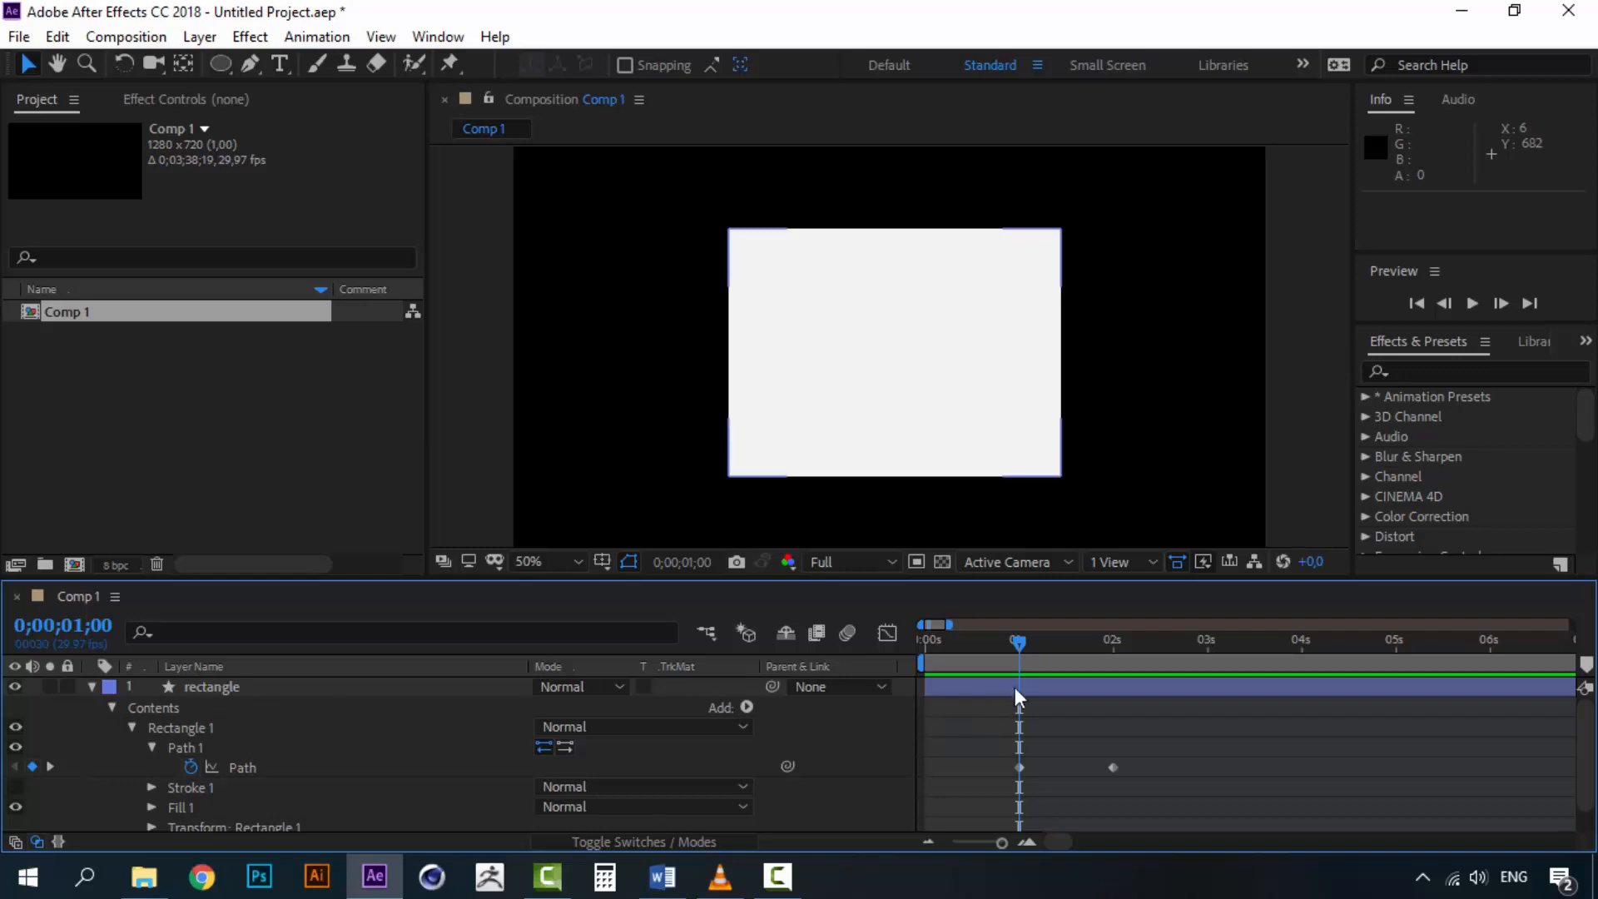
Play back and scrub the morph animation around the one-second mark to check the transition
drag(1021, 643, 888, 646)
key(space)
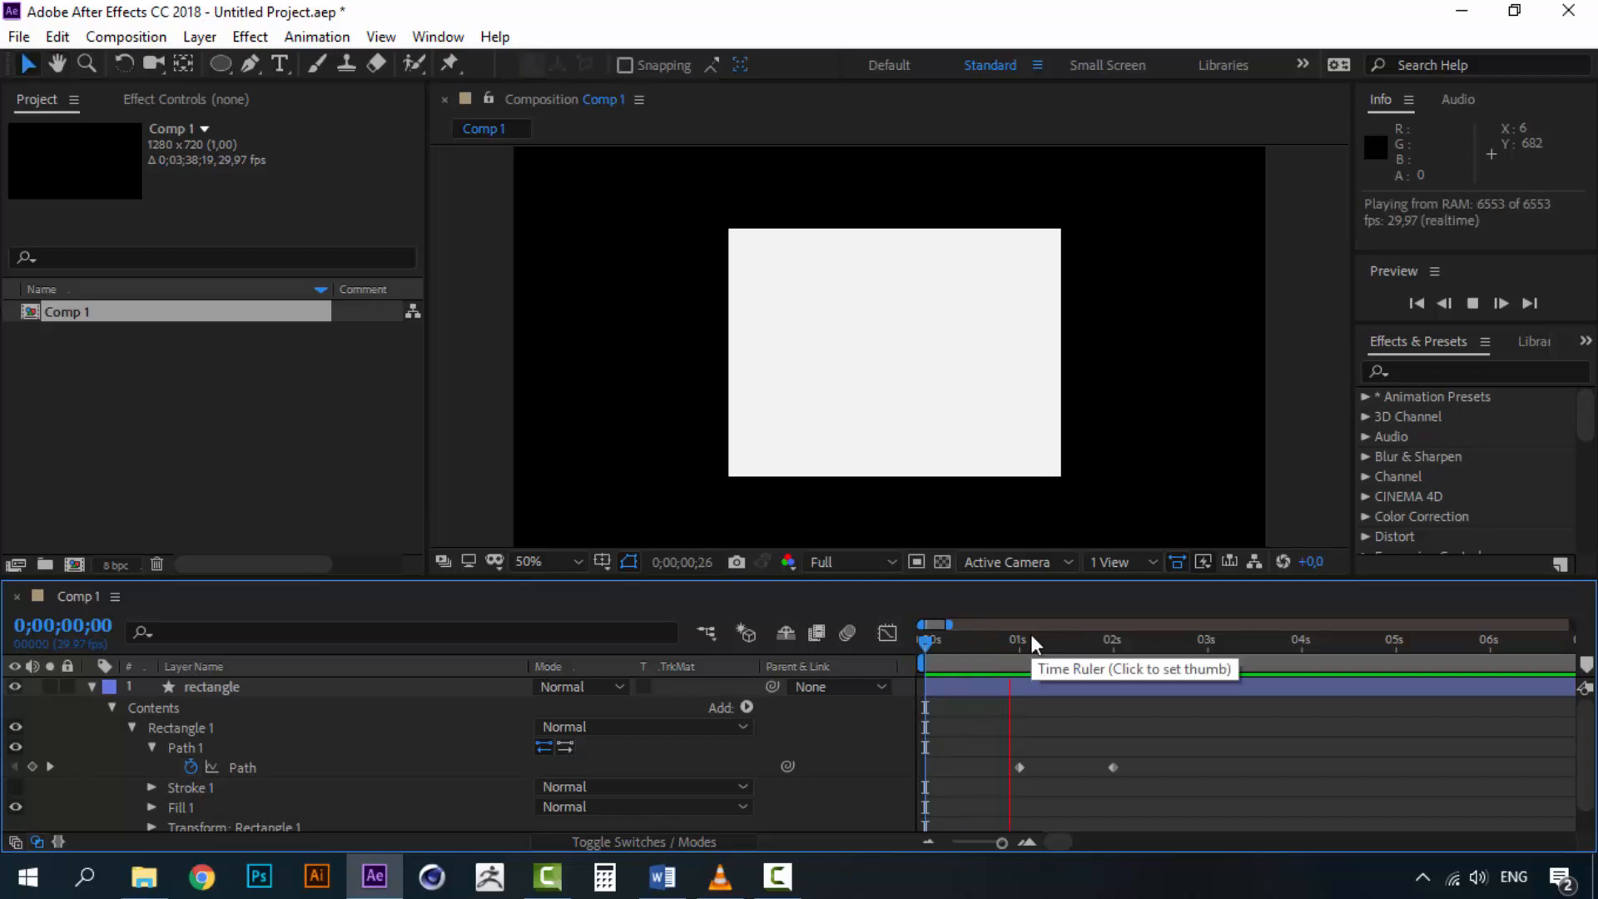
click(984, 643)
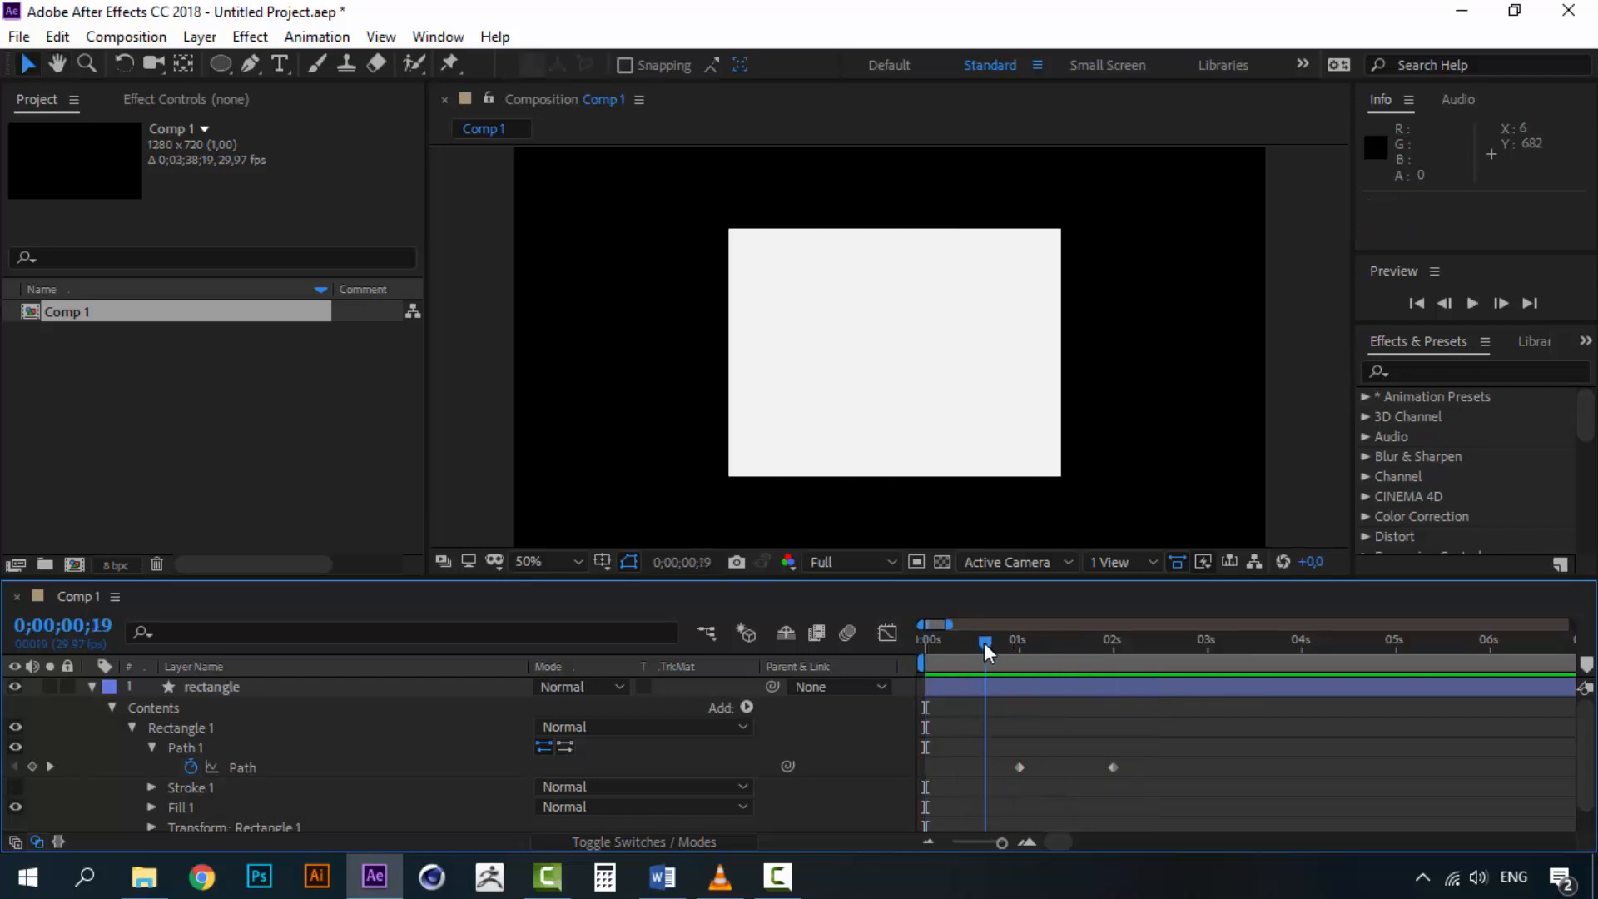
key(space)
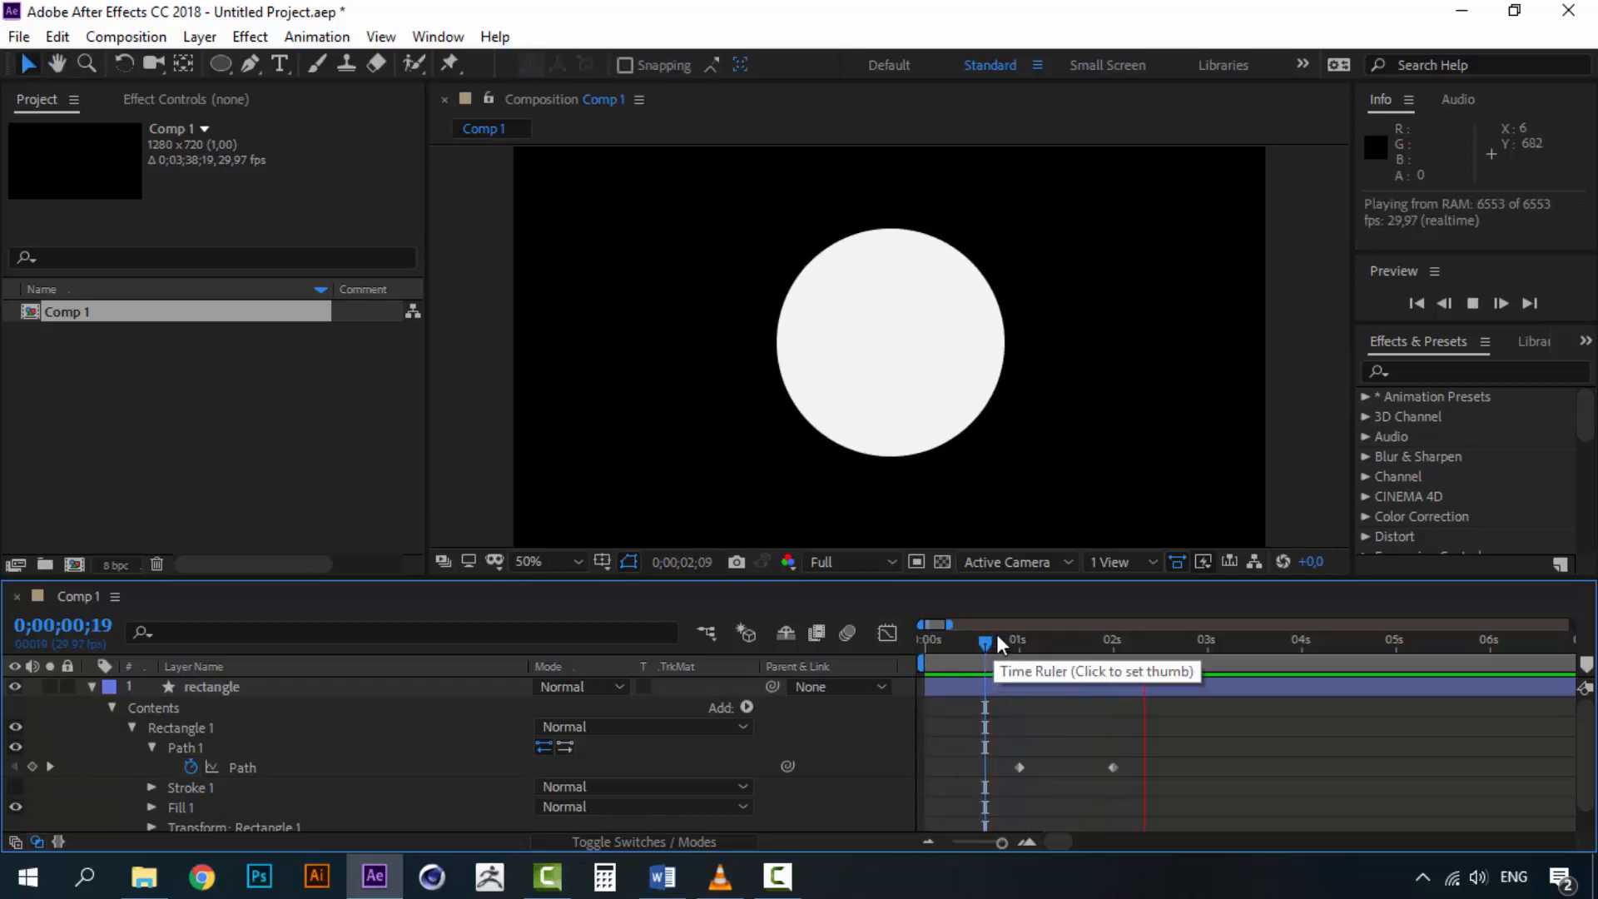
click(998, 639)
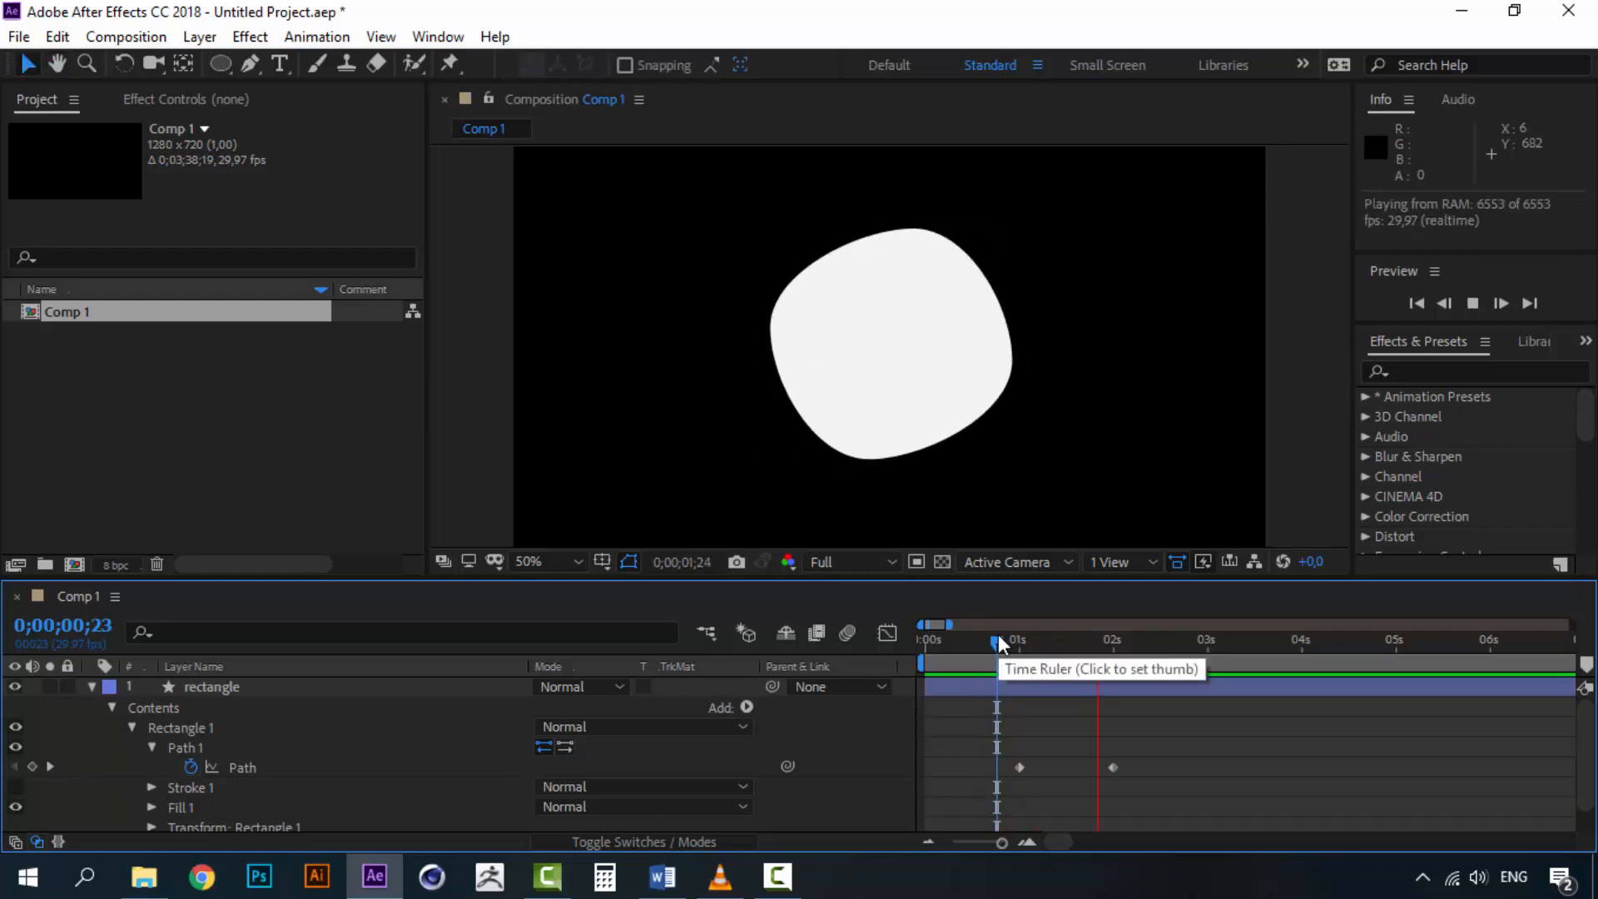
click(998, 641)
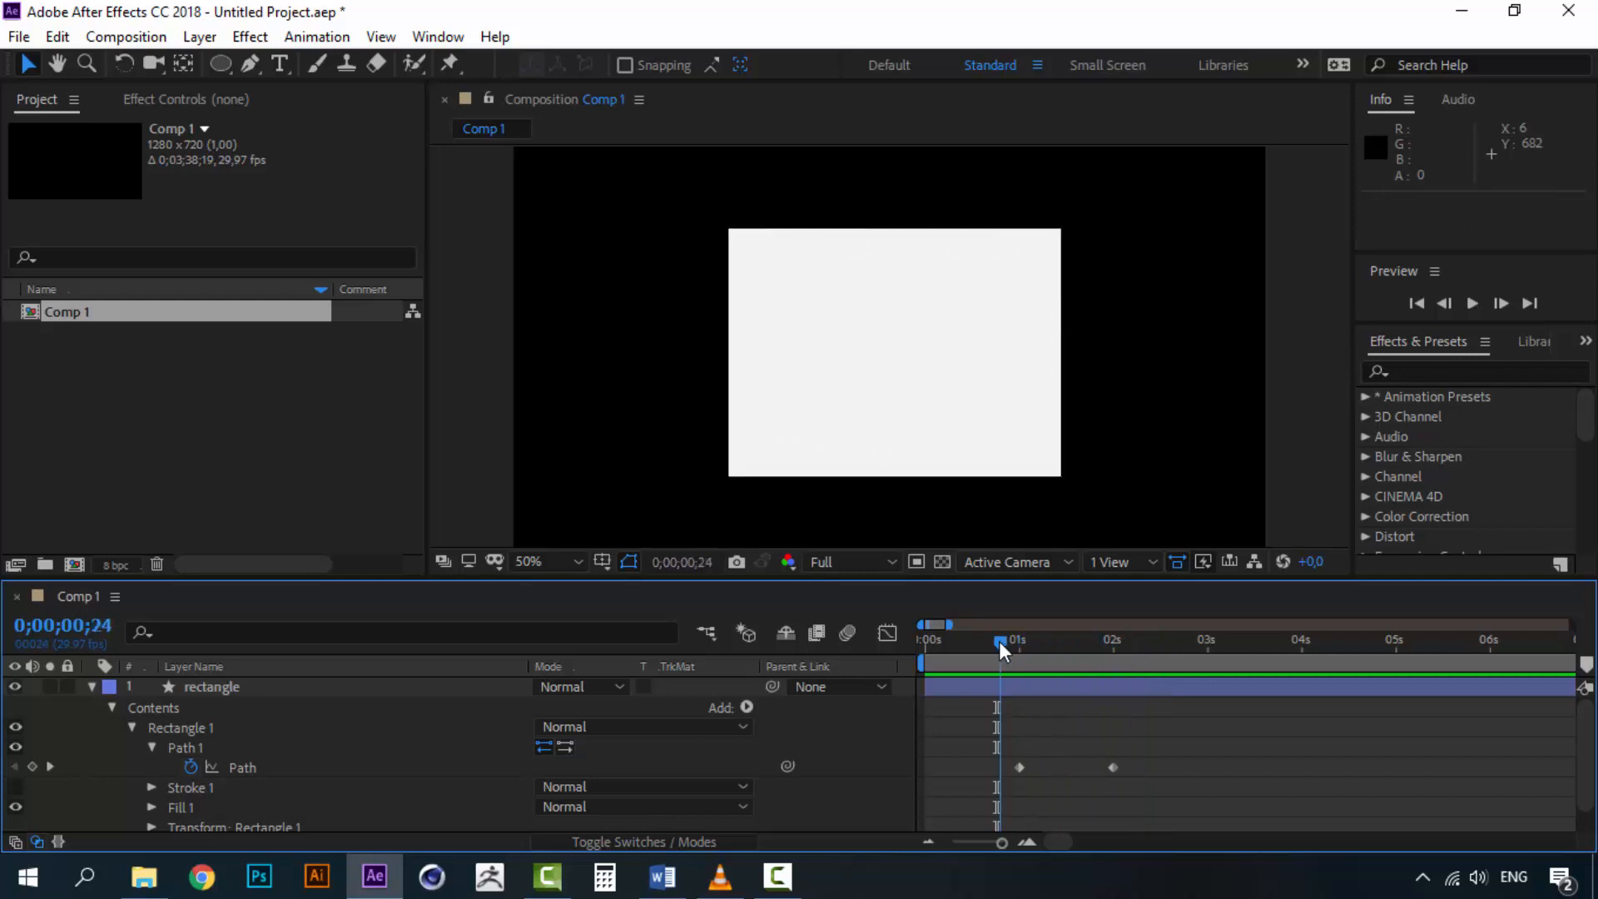
key(space)
click(1007, 646)
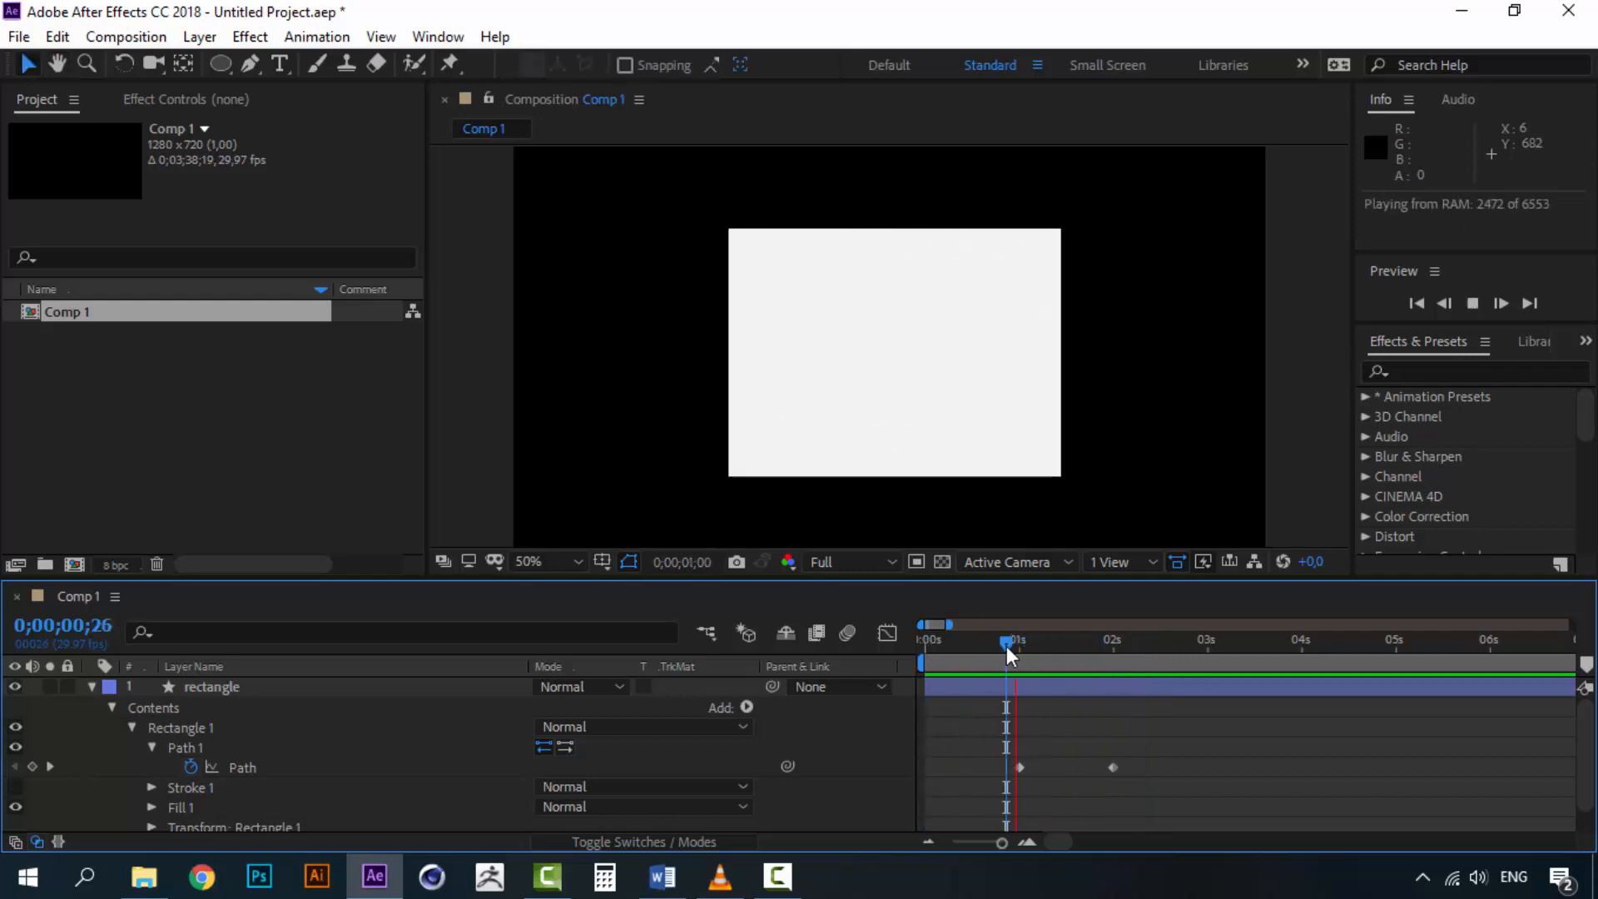
click(999, 640)
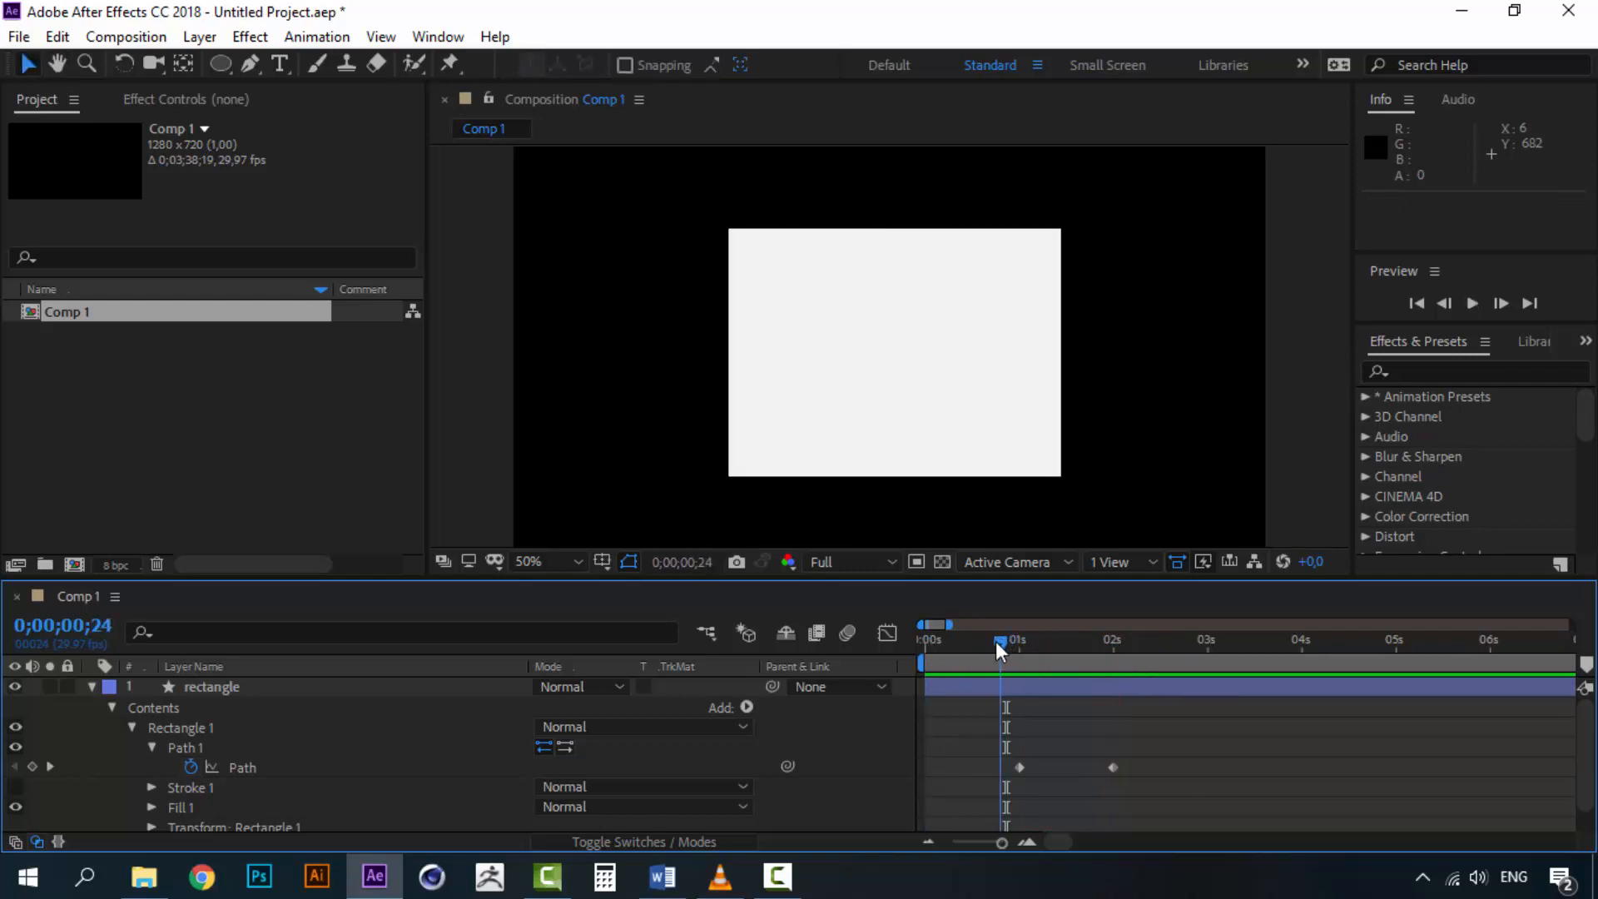
Delete the rectangle layer
click(251, 694)
key(Delete)
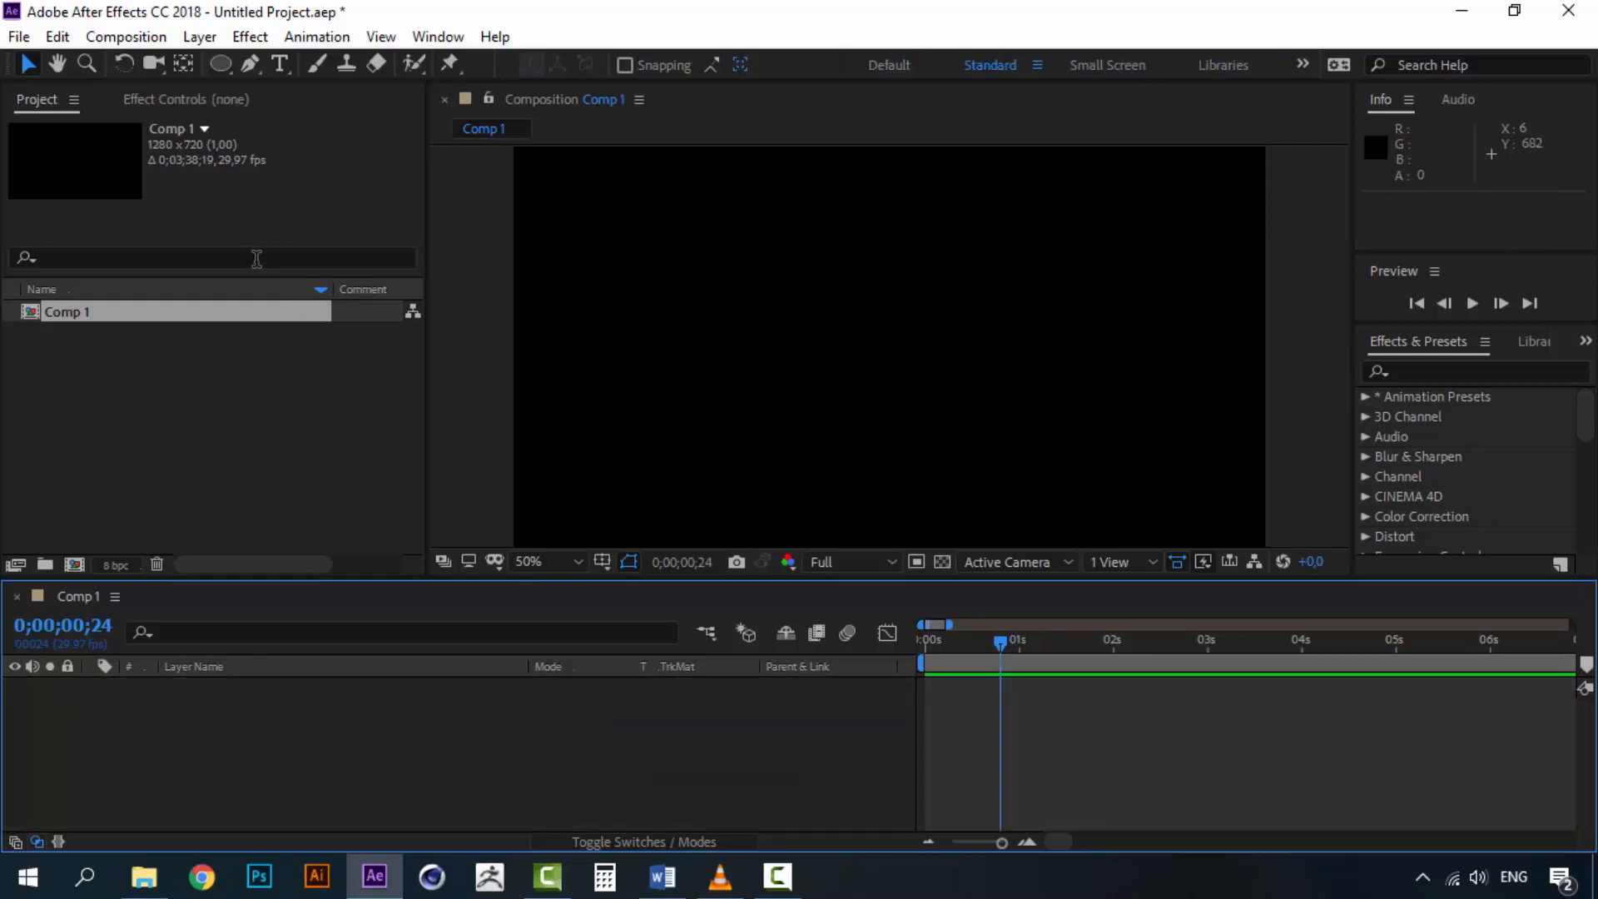
click(221, 63)
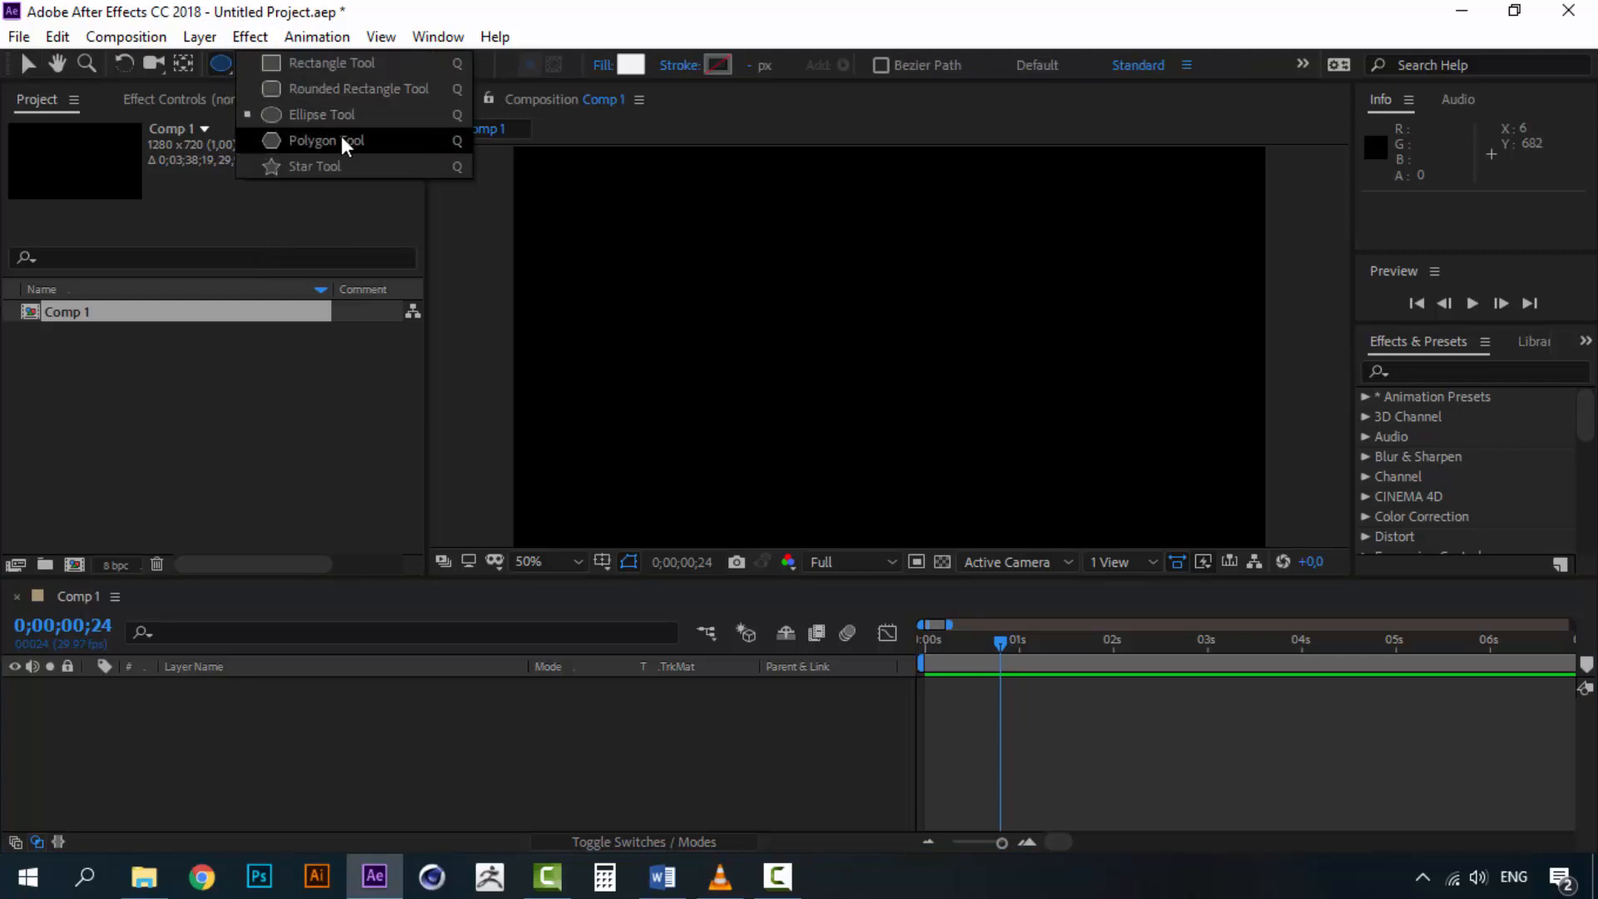
click(351, 68)
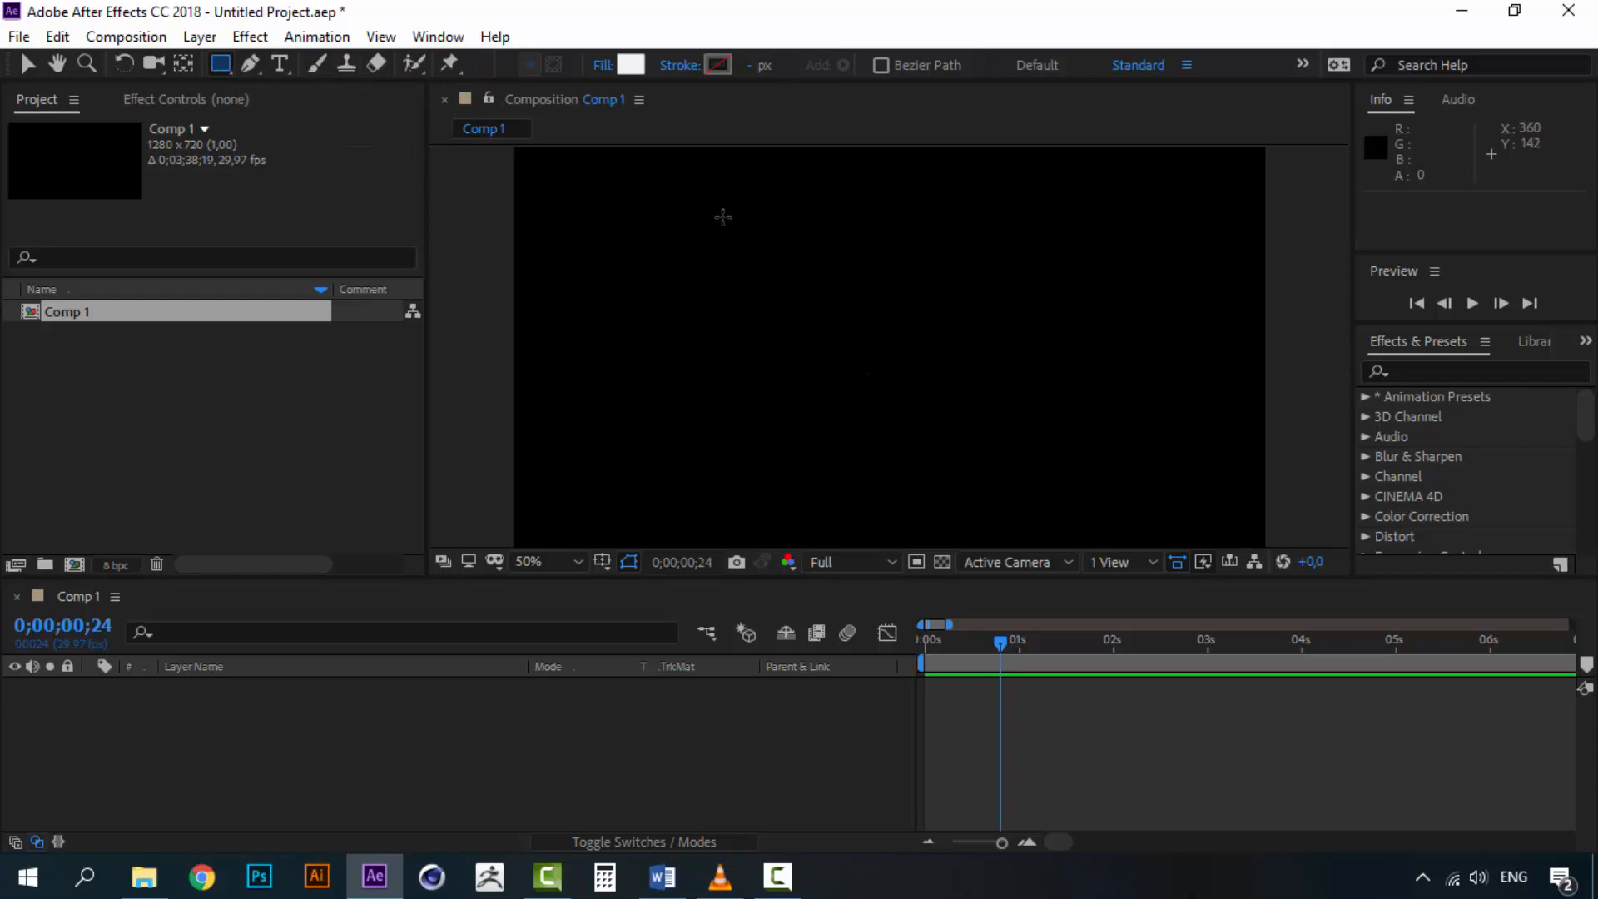
drag(719, 215, 986, 391)
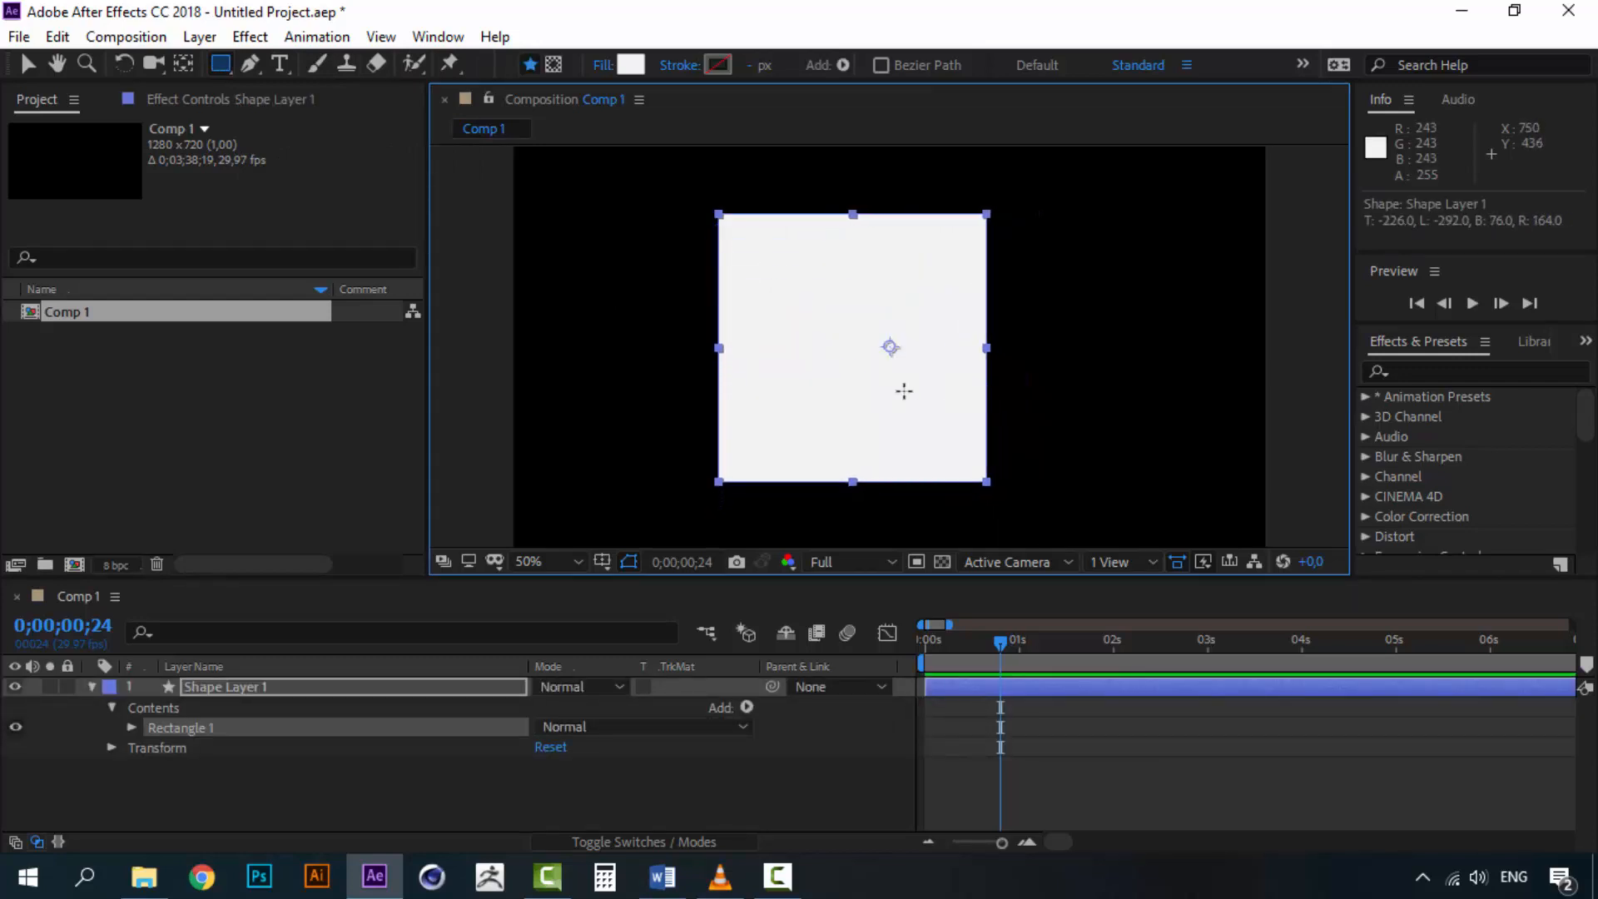
key(Delete)
Add a Polygon shape filling the composition and scale it down around its centre
click(216, 67)
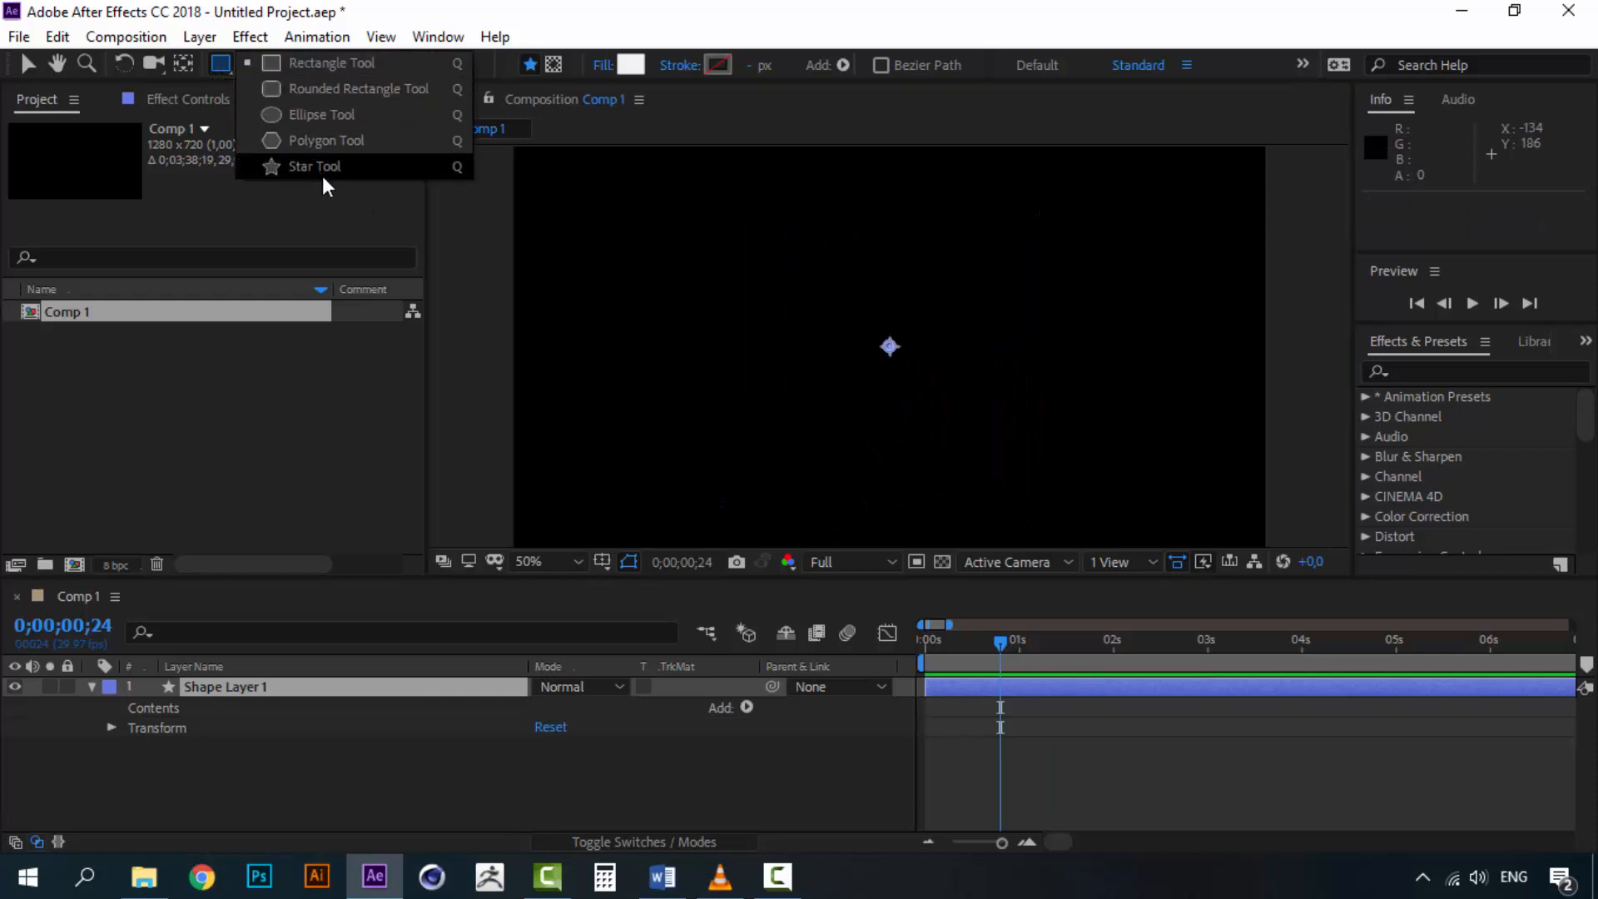
click(371, 142)
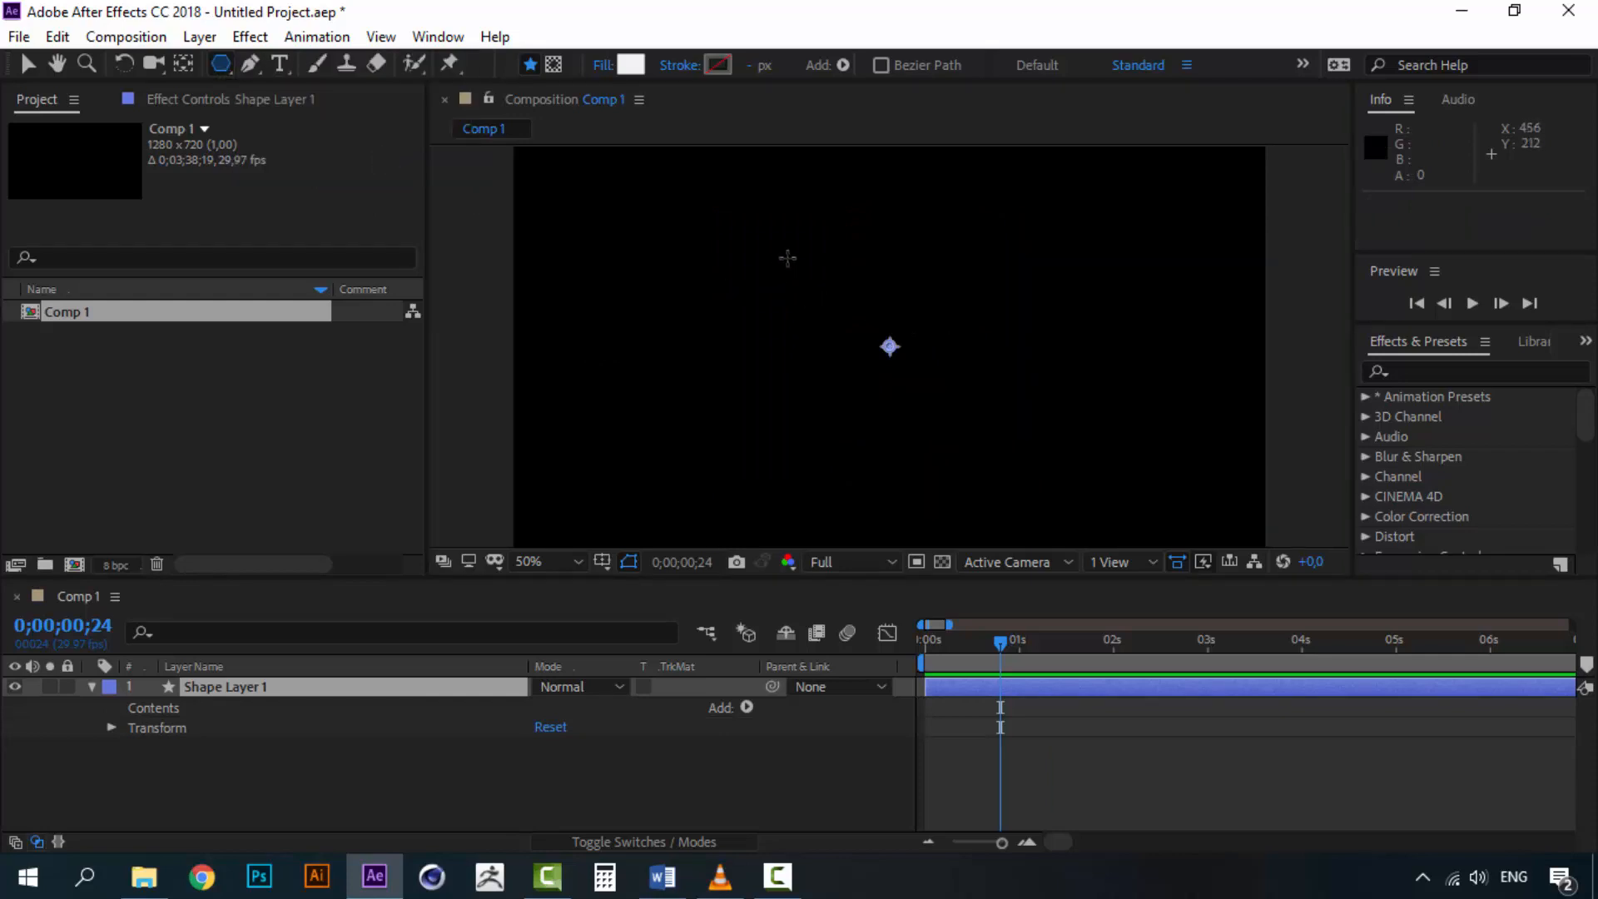
double_click(218, 61)
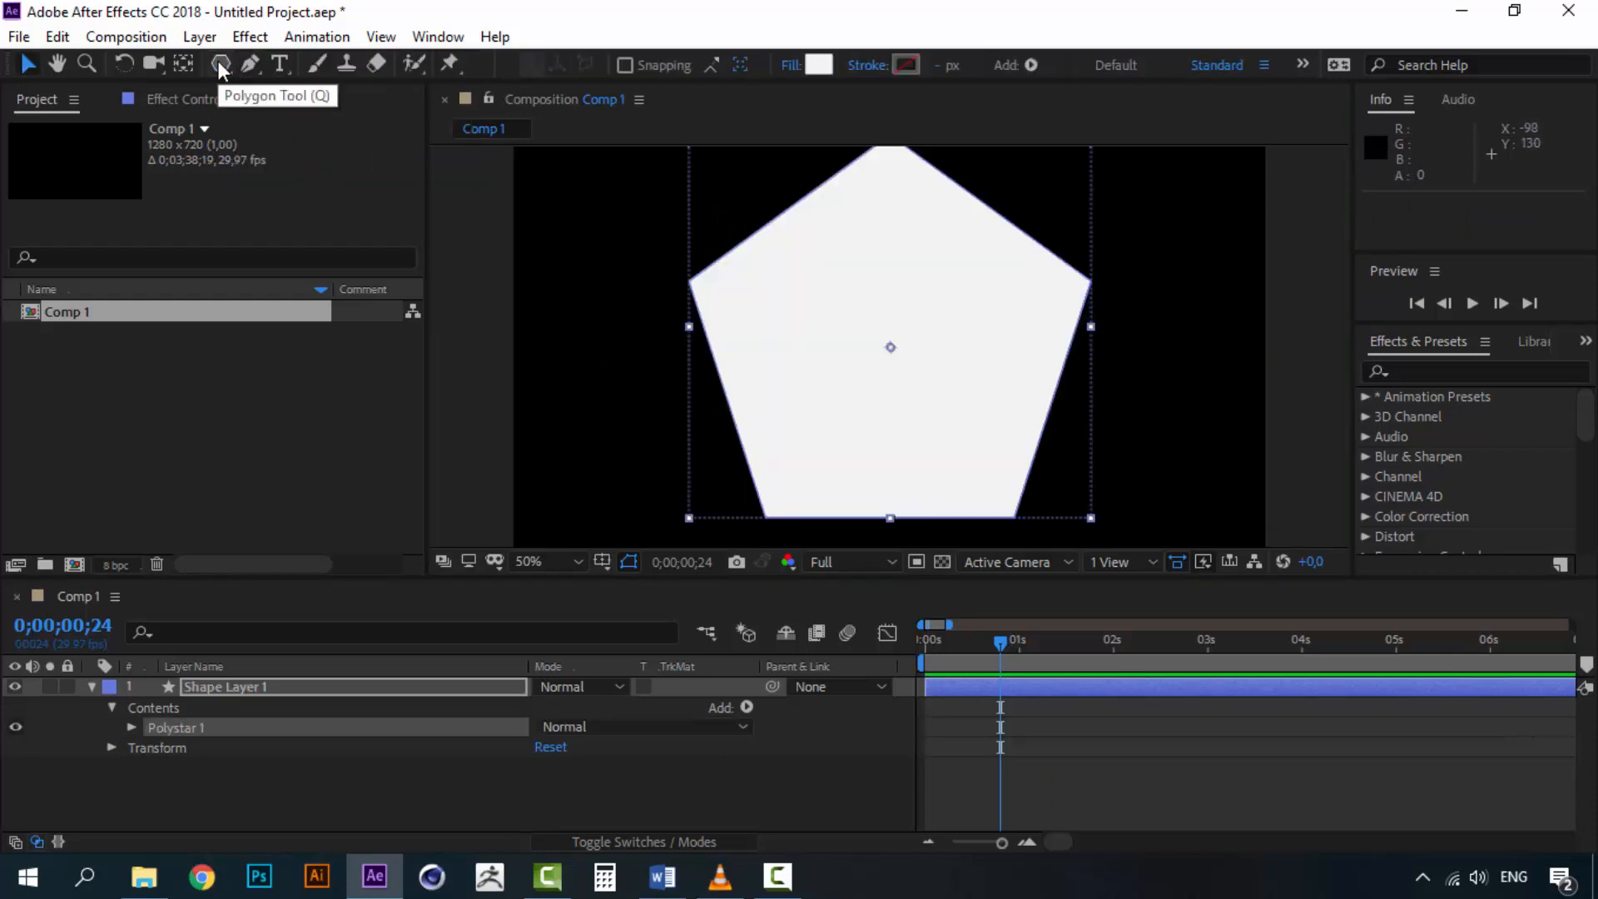
key(v)
key(comma)
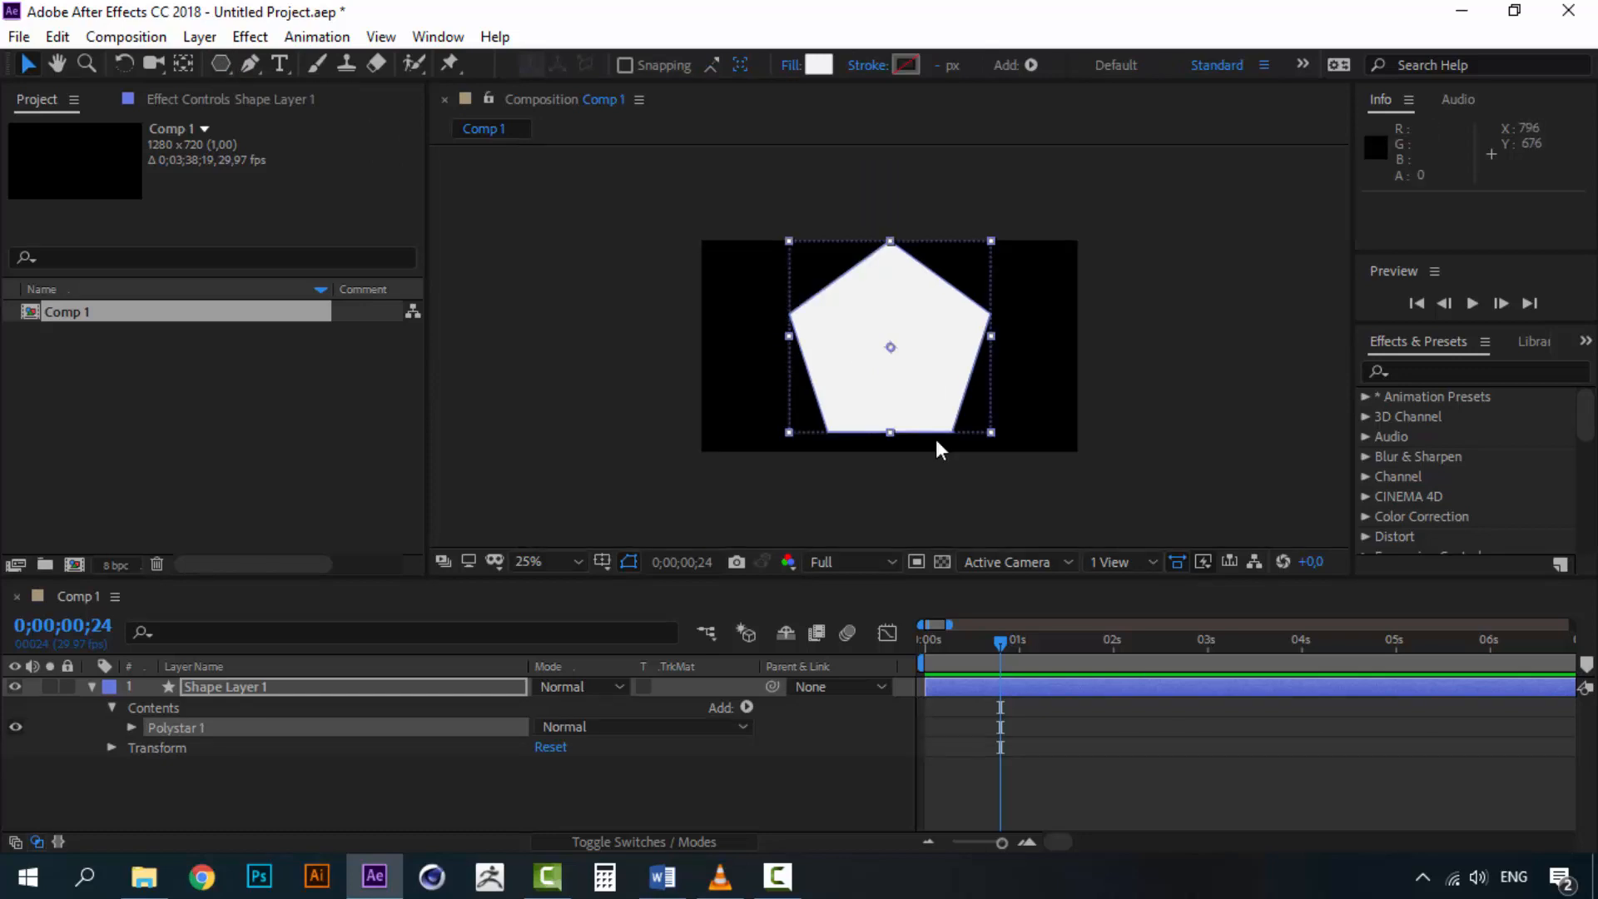
click(991, 241)
drag(991, 242, 957, 278)
scroll(892, 412, up, 3)
scroll(889, 416, down, 1)
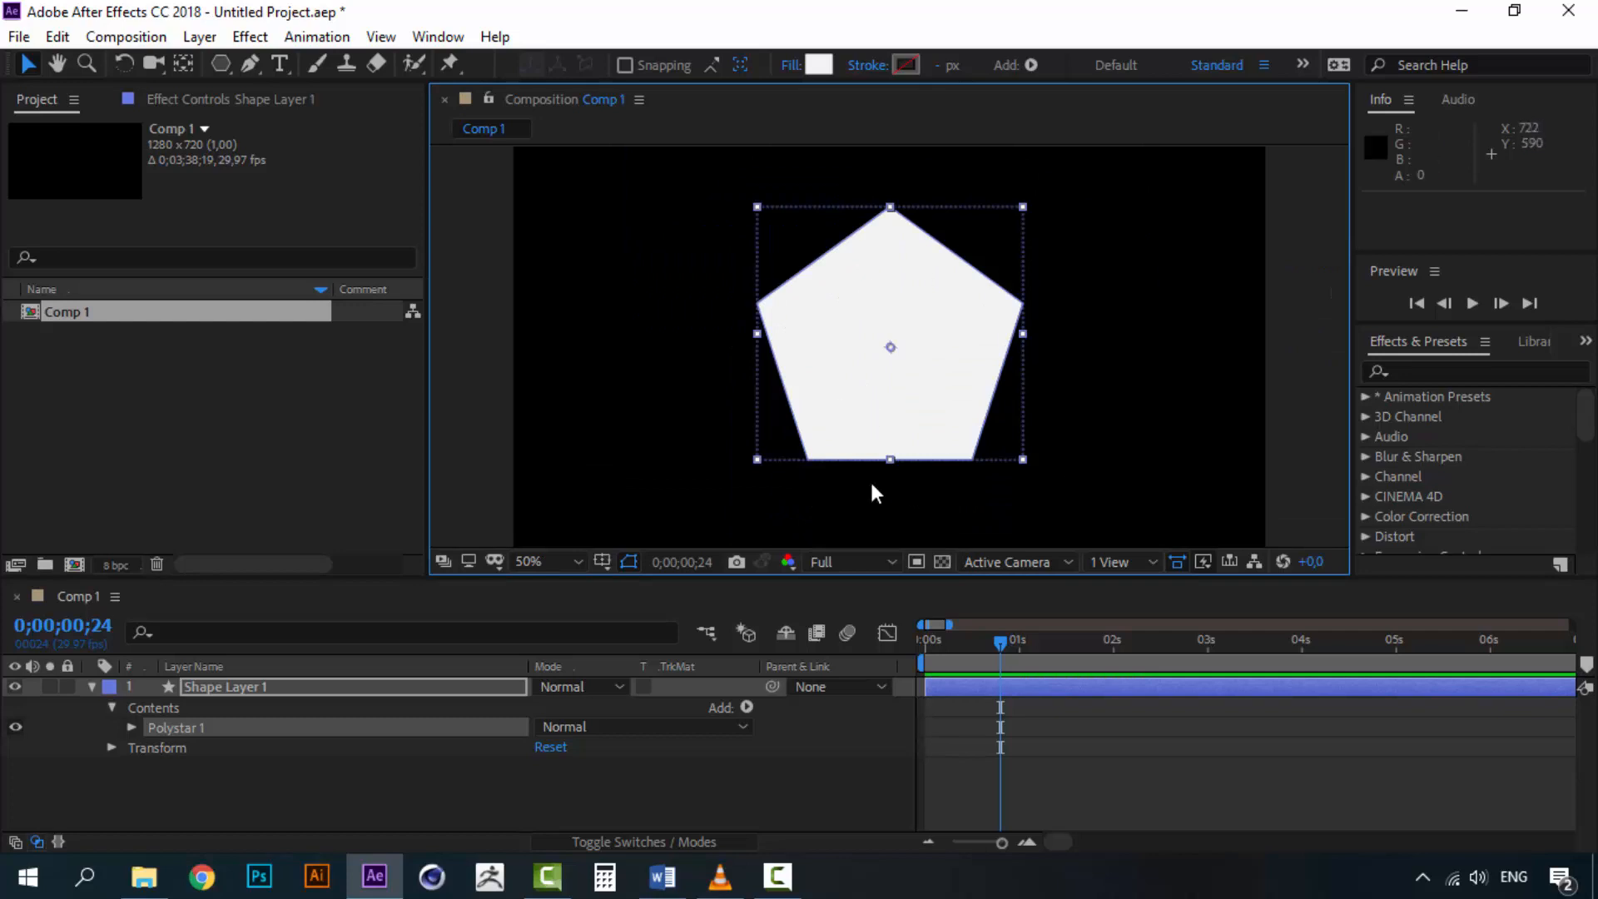
Add a new empty shape layer and hide the polygon's Shape Layer 1
click(187, 726)
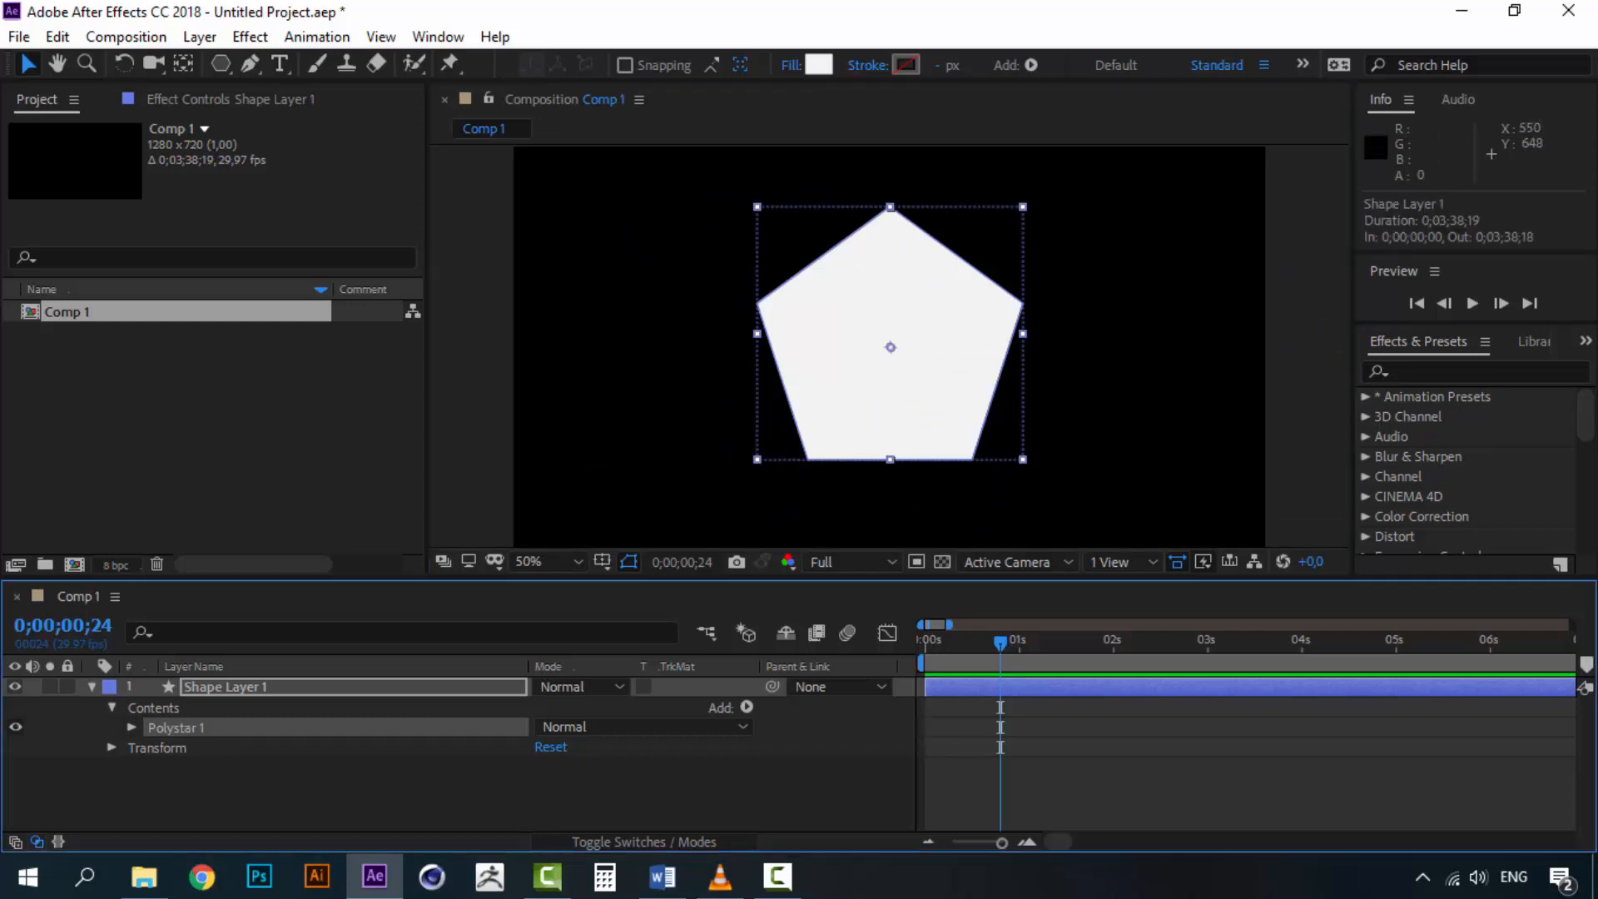
click(200, 37)
mouse_move(241, 63)
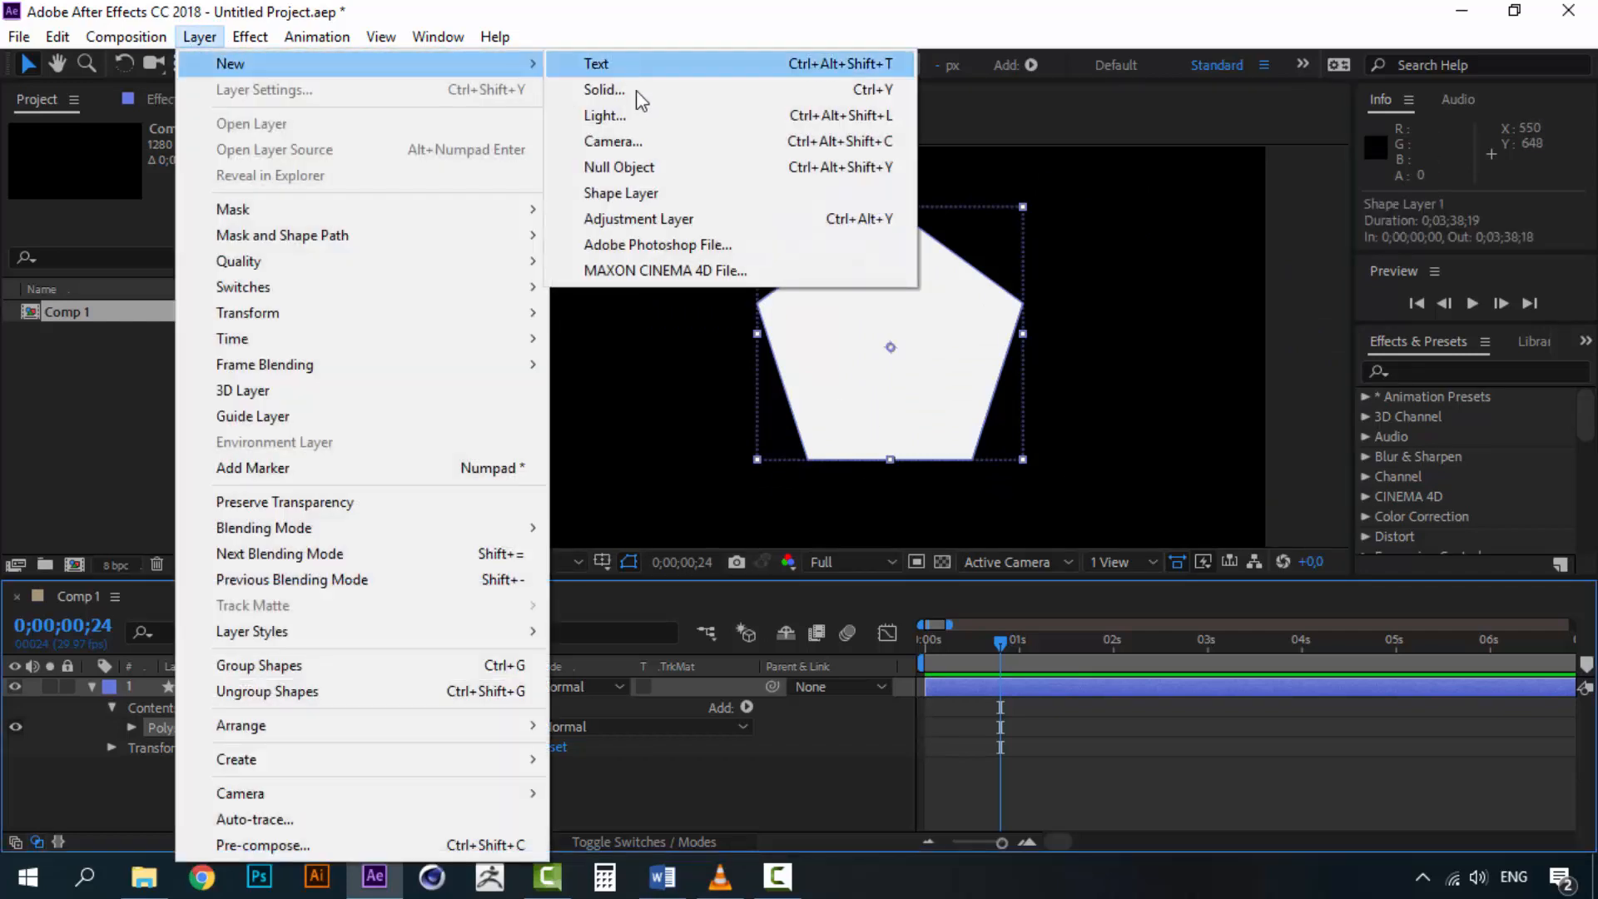
click(637, 193)
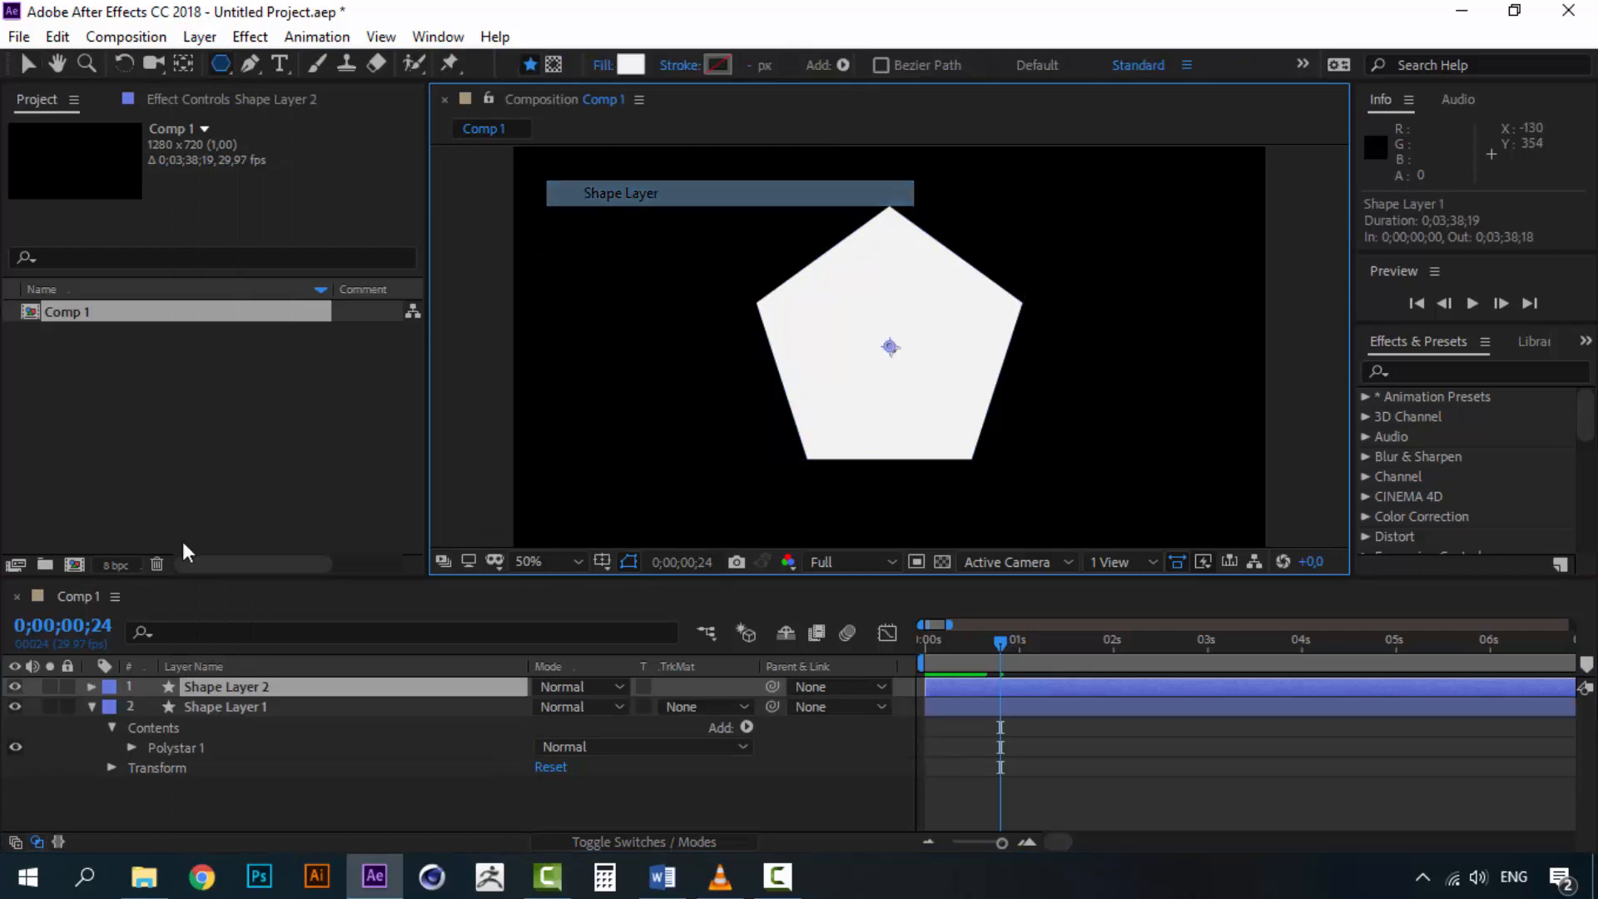
click(15, 705)
Add a Star shape to the new layer and scale it down to roughly the polygon's size
drag(225, 65, 337, 162)
double_click(223, 70)
key(v)
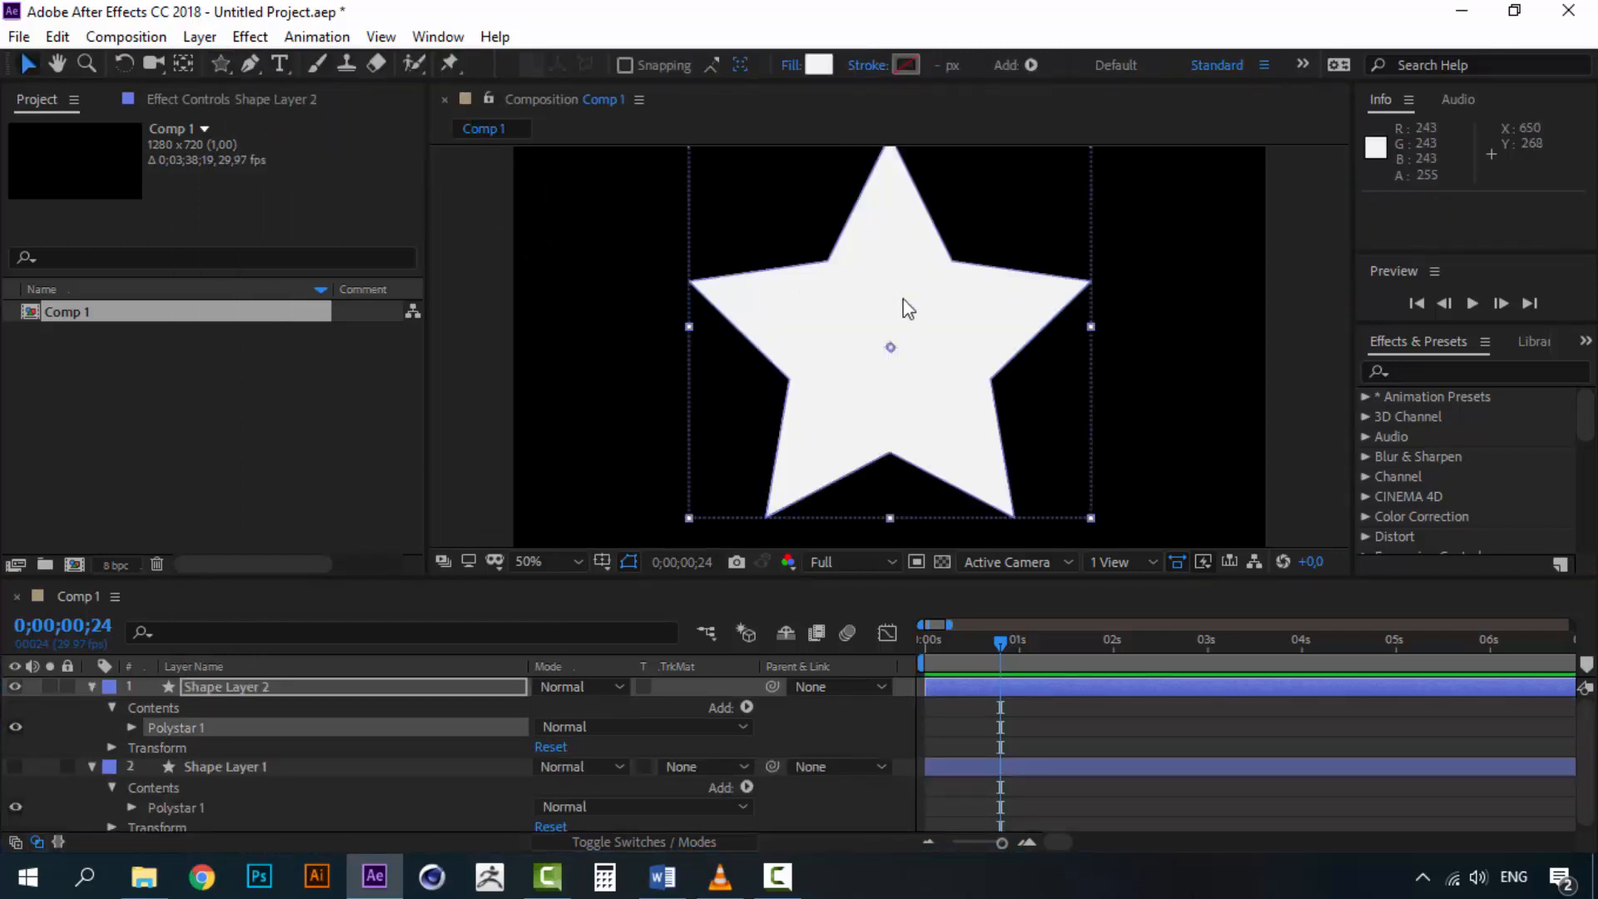
scroll(909, 344, down, 2)
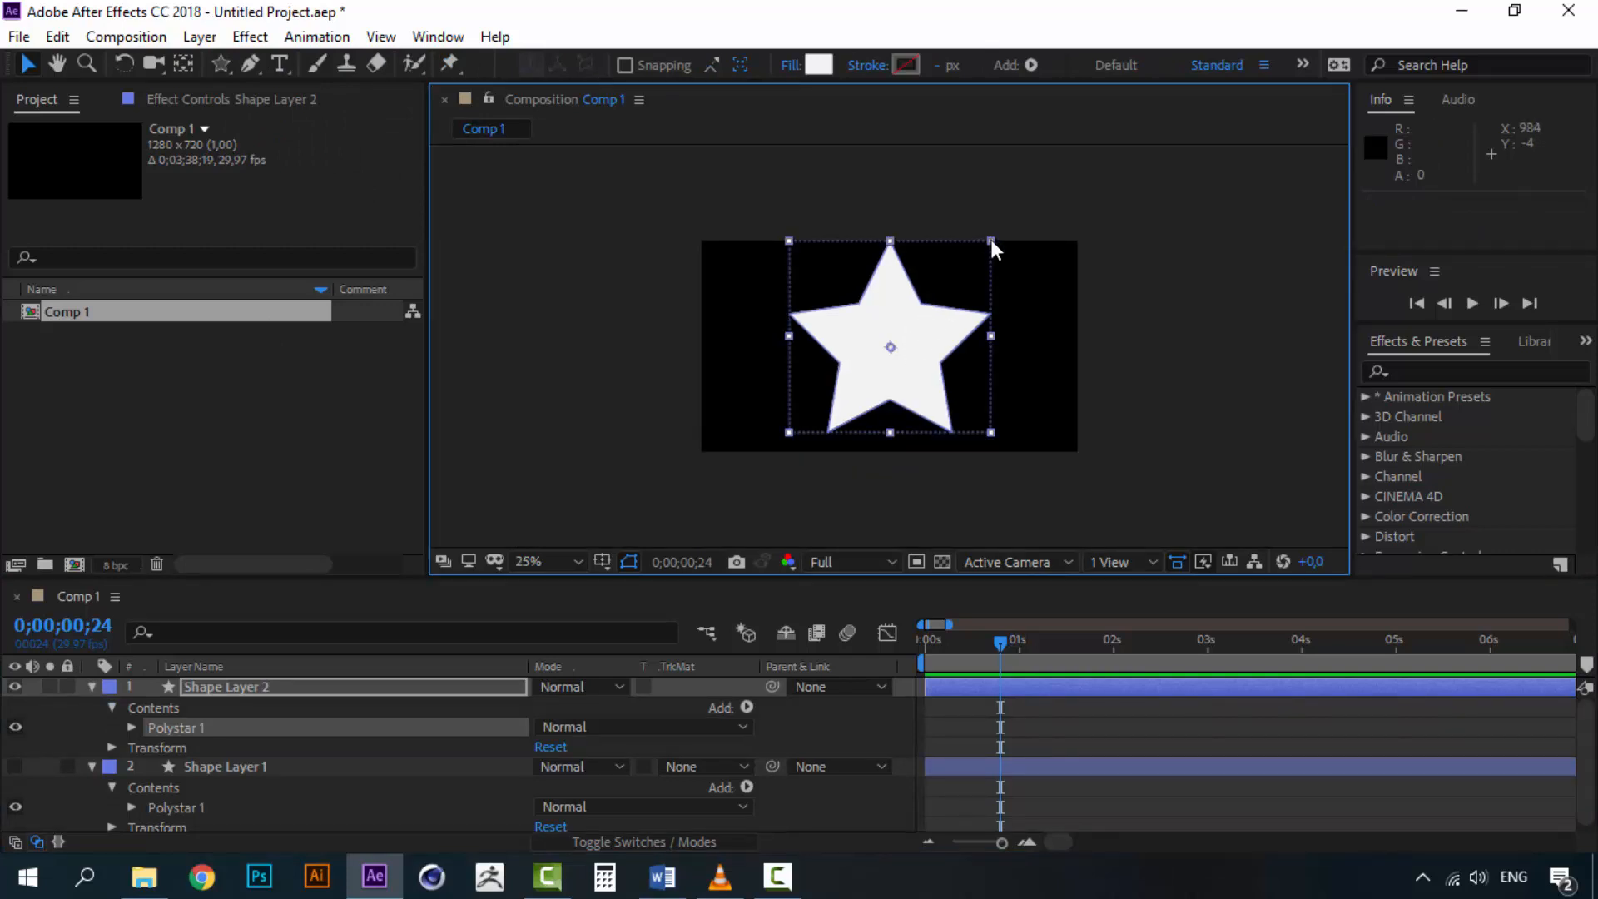
drag(991, 242, 965, 268)
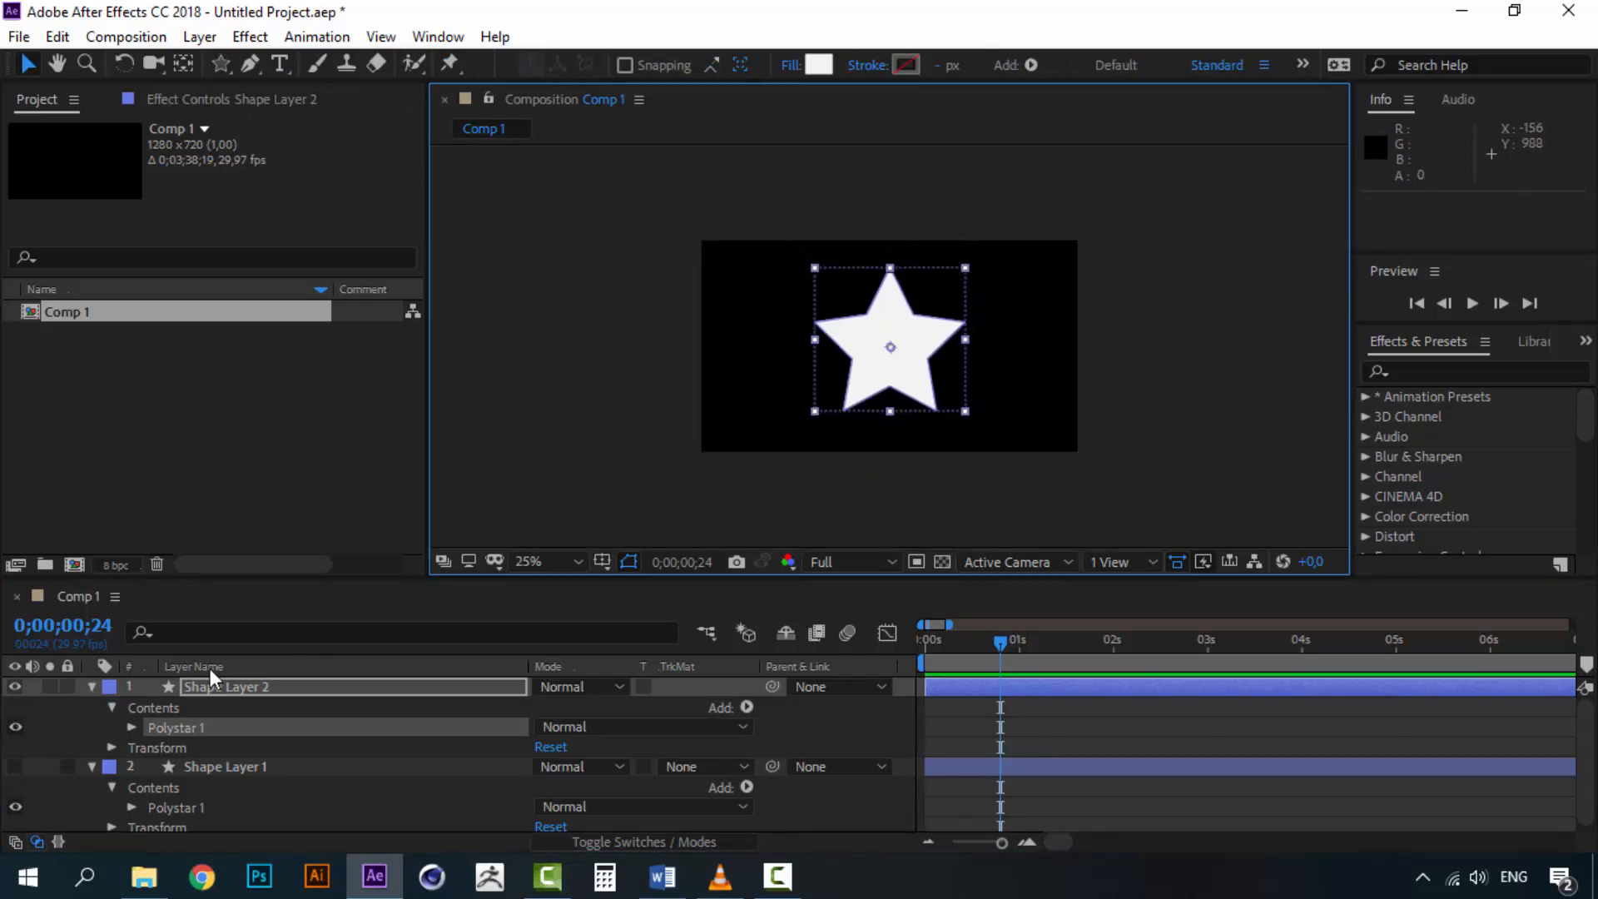
Rename Shape Layer 1 to polygon
click(222, 688)
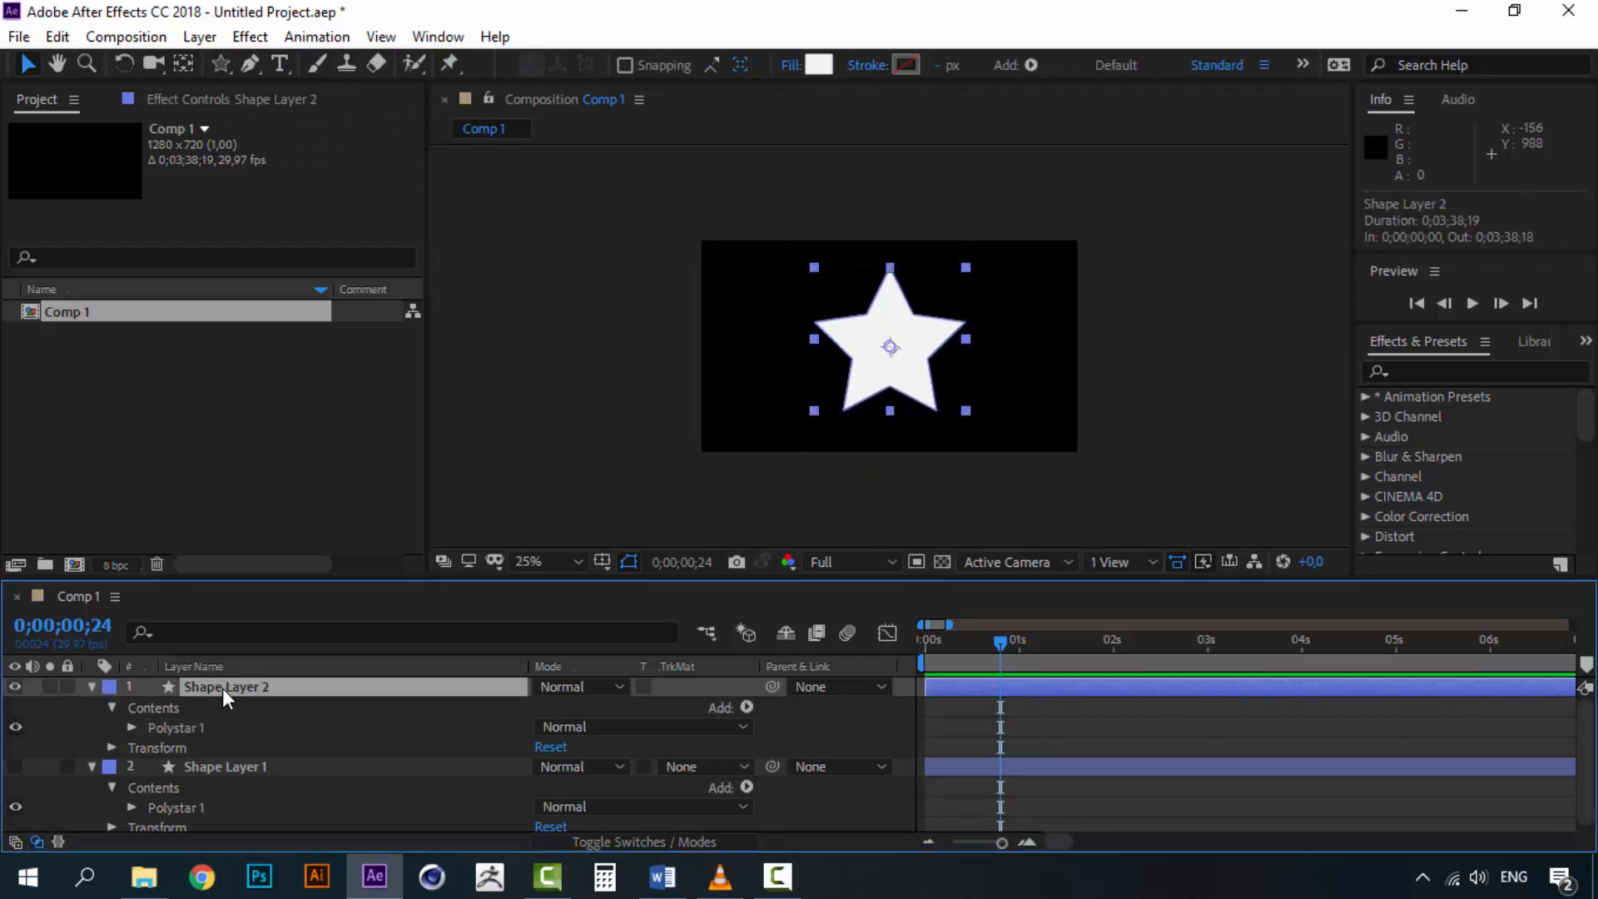
click(131, 807)
scroll(178, 786, down, 2)
scroll(185, 772, up, 2)
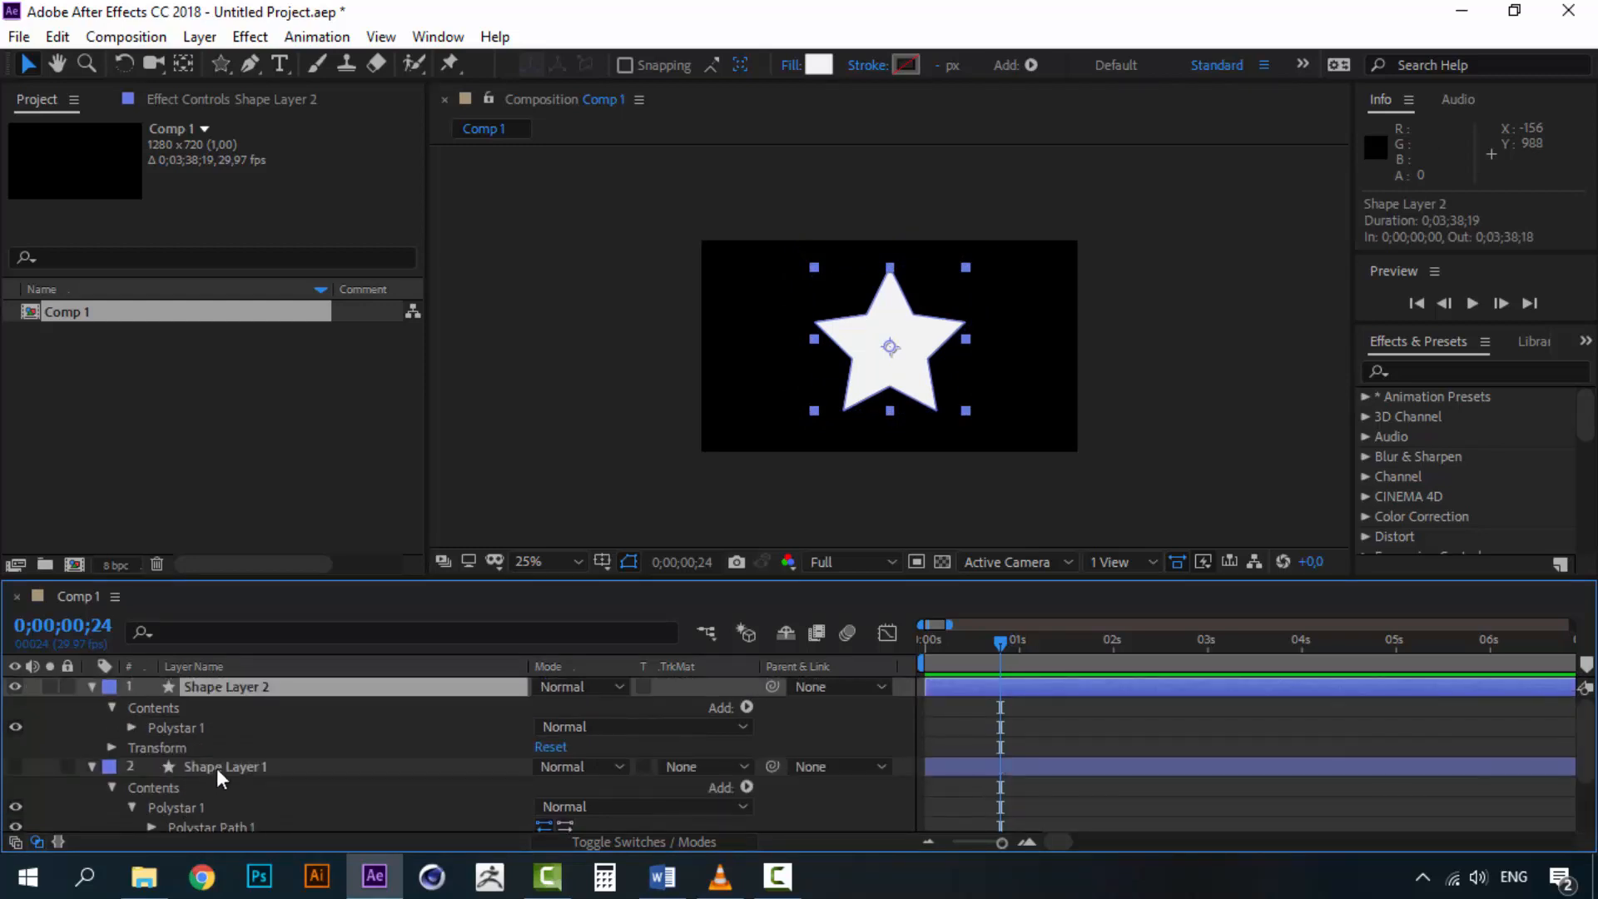
right_click(217, 766)
click(285, 750)
text(polygon)
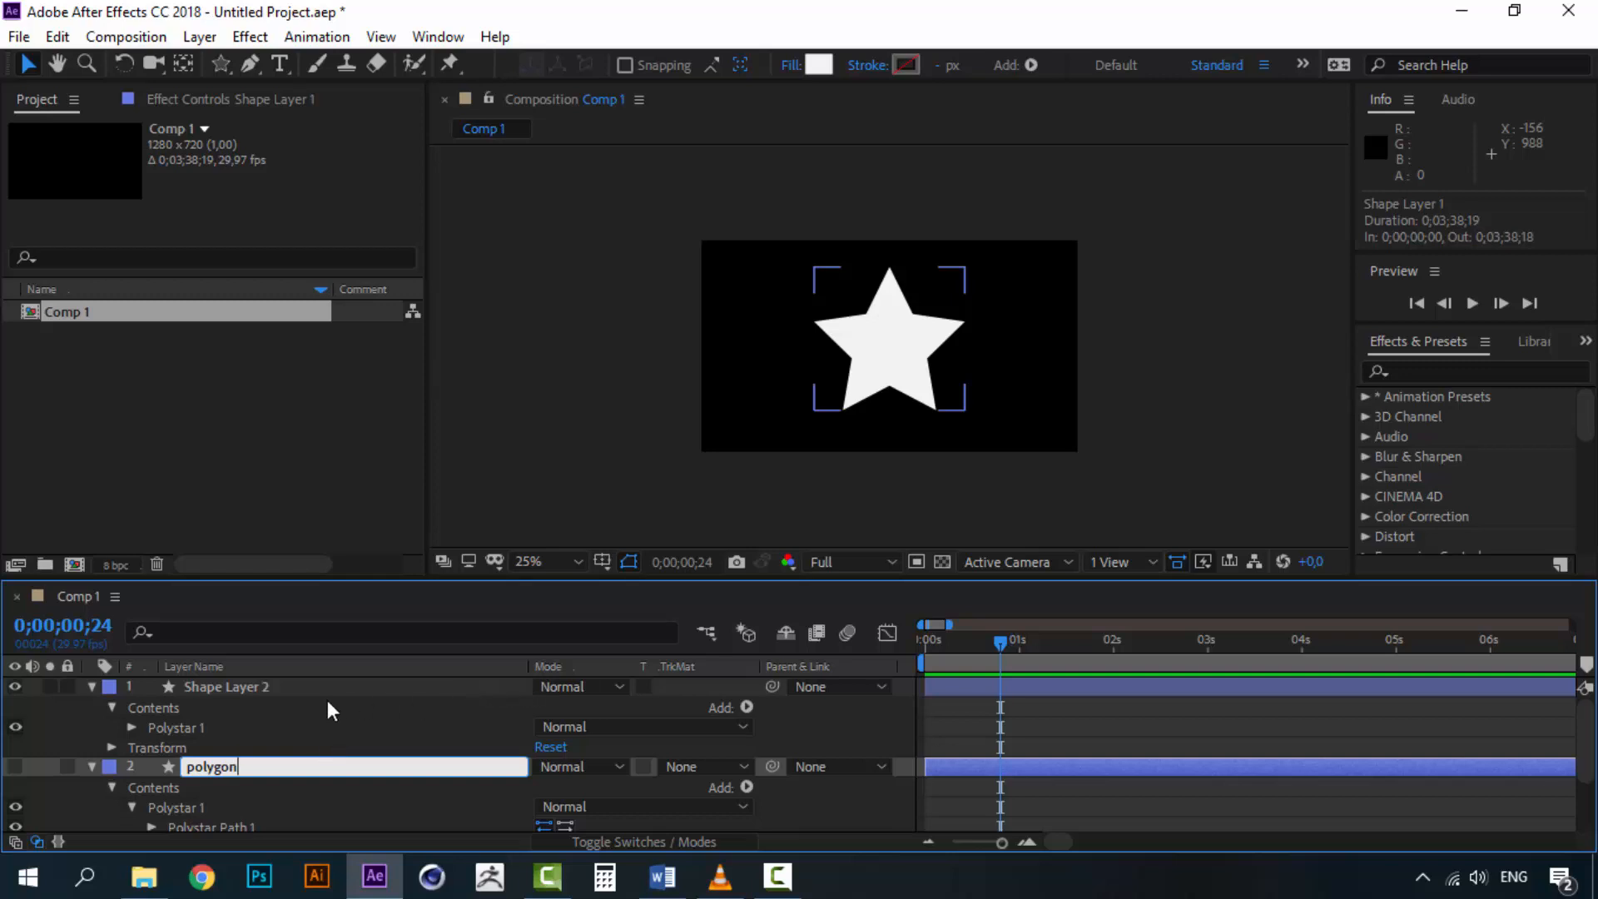
click(282, 707)
Convert the polygon layer's Polystar Path 1 to a Bezier path
click(239, 764)
scroll(222, 782, down, 2)
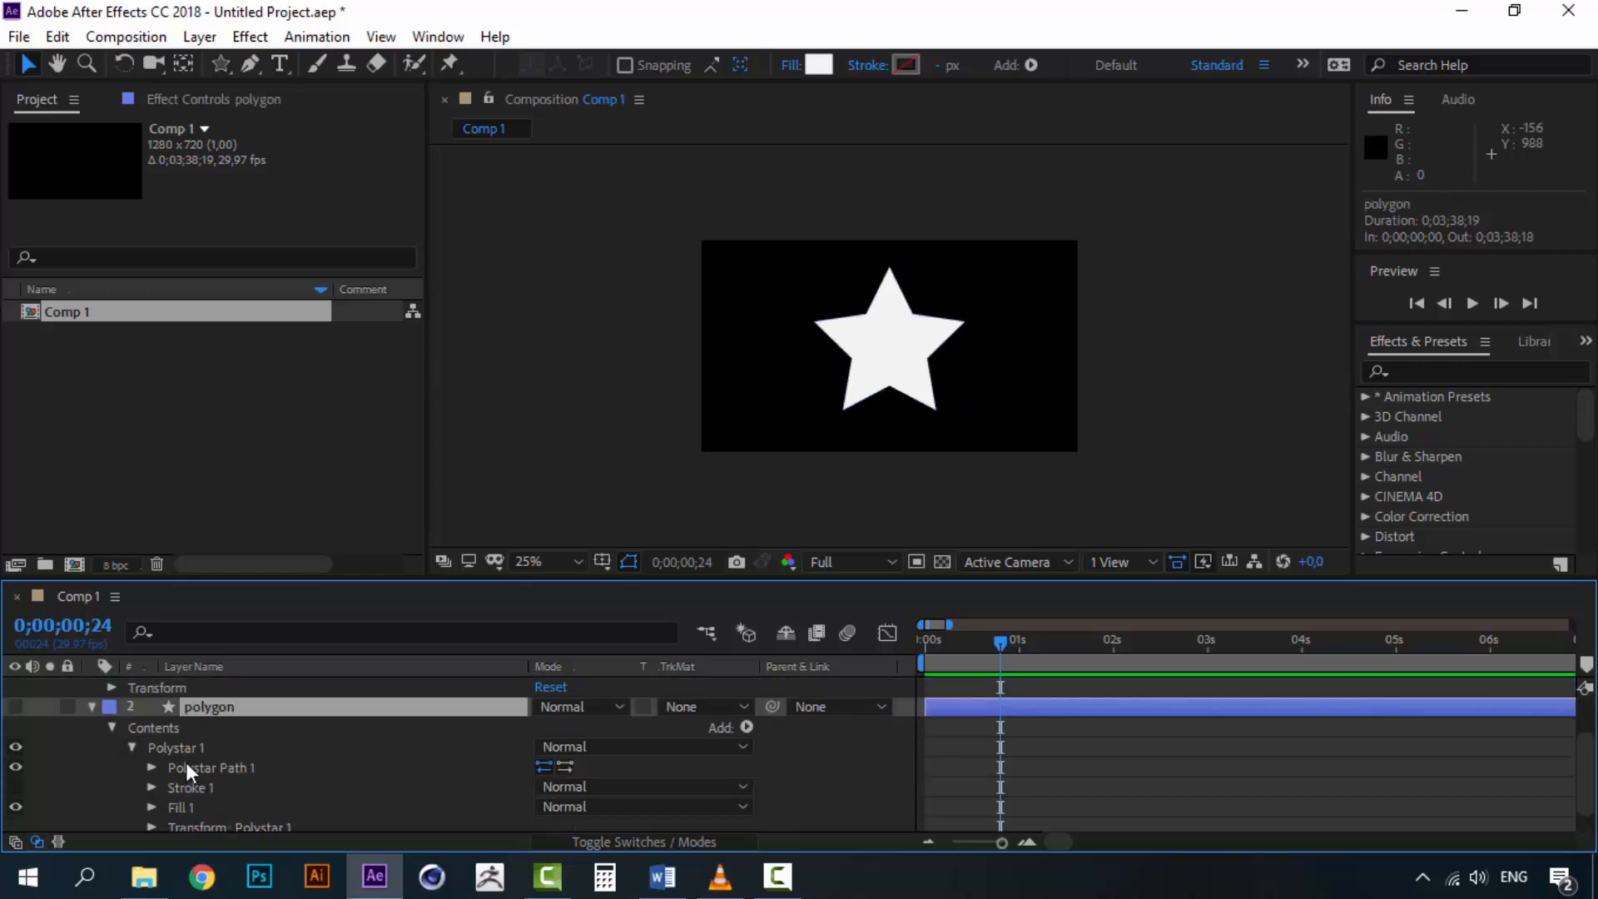
click(192, 766)
right_click(193, 771)
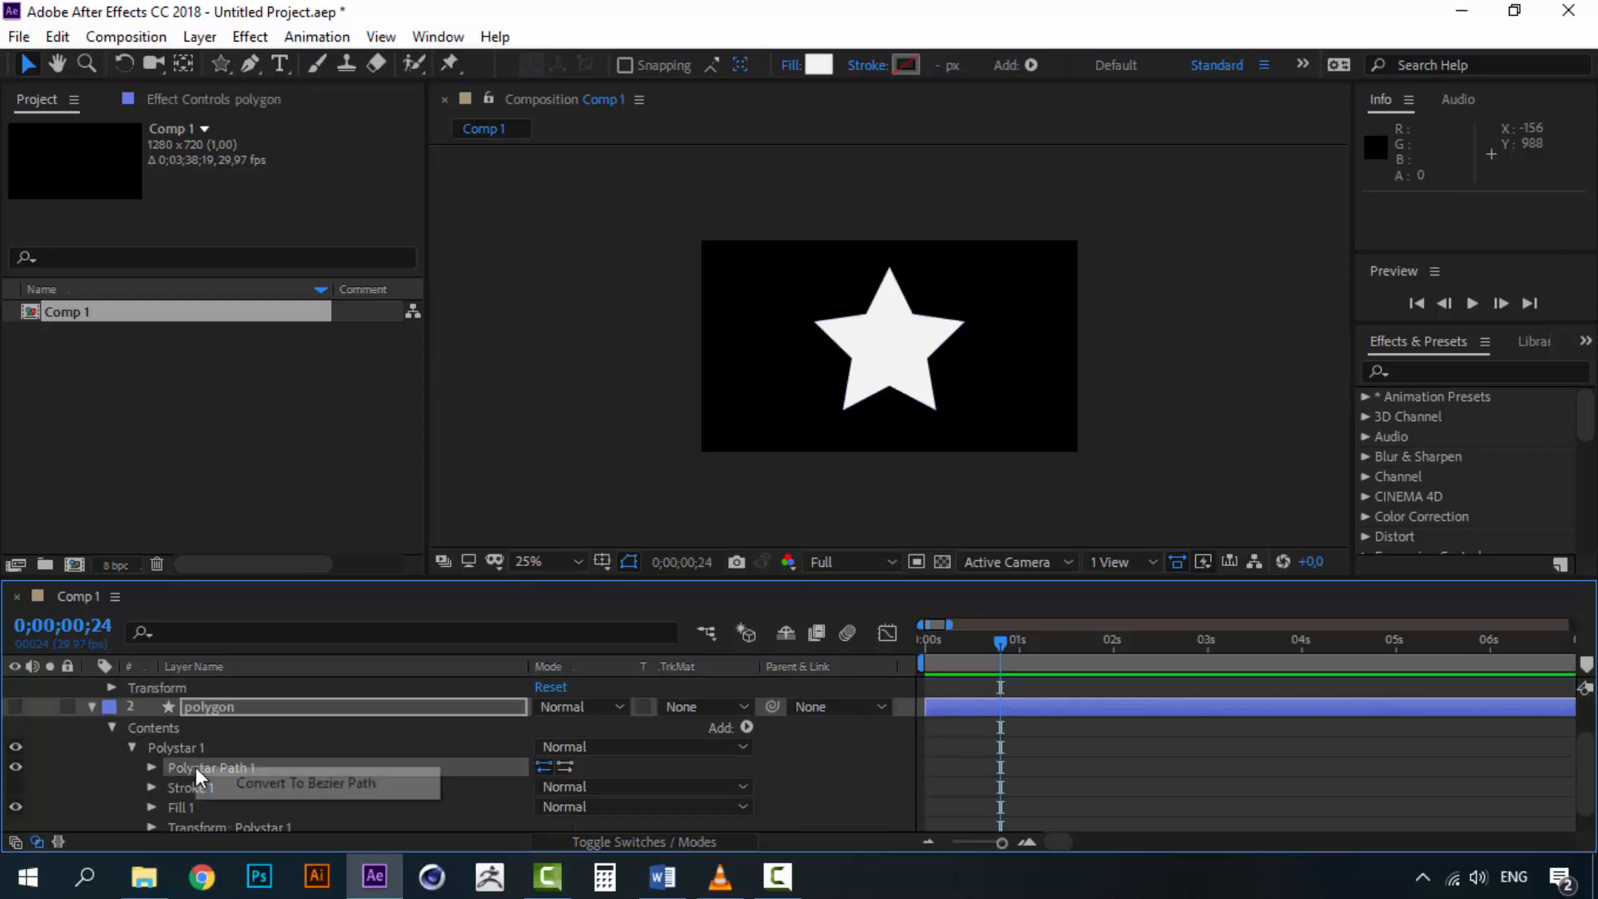
click(327, 787)
scroll(201, 758, up, 1)
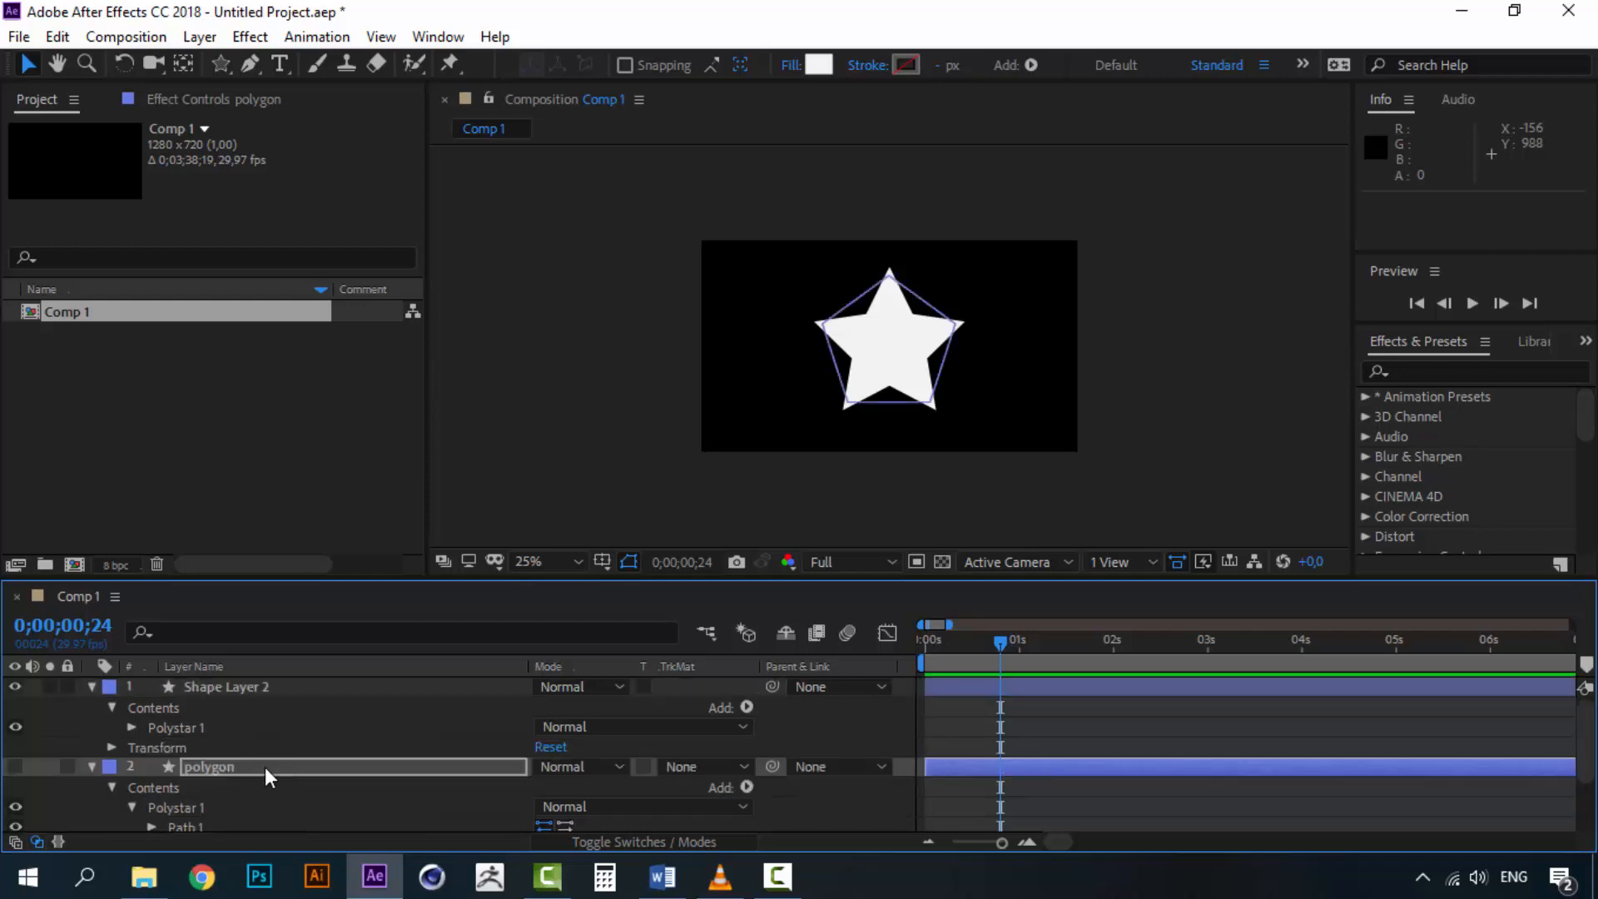
Convert the star layer's Polystar Path 1 to a Bezier path and select the polygon's Path 1
click(132, 727)
right_click(207, 749)
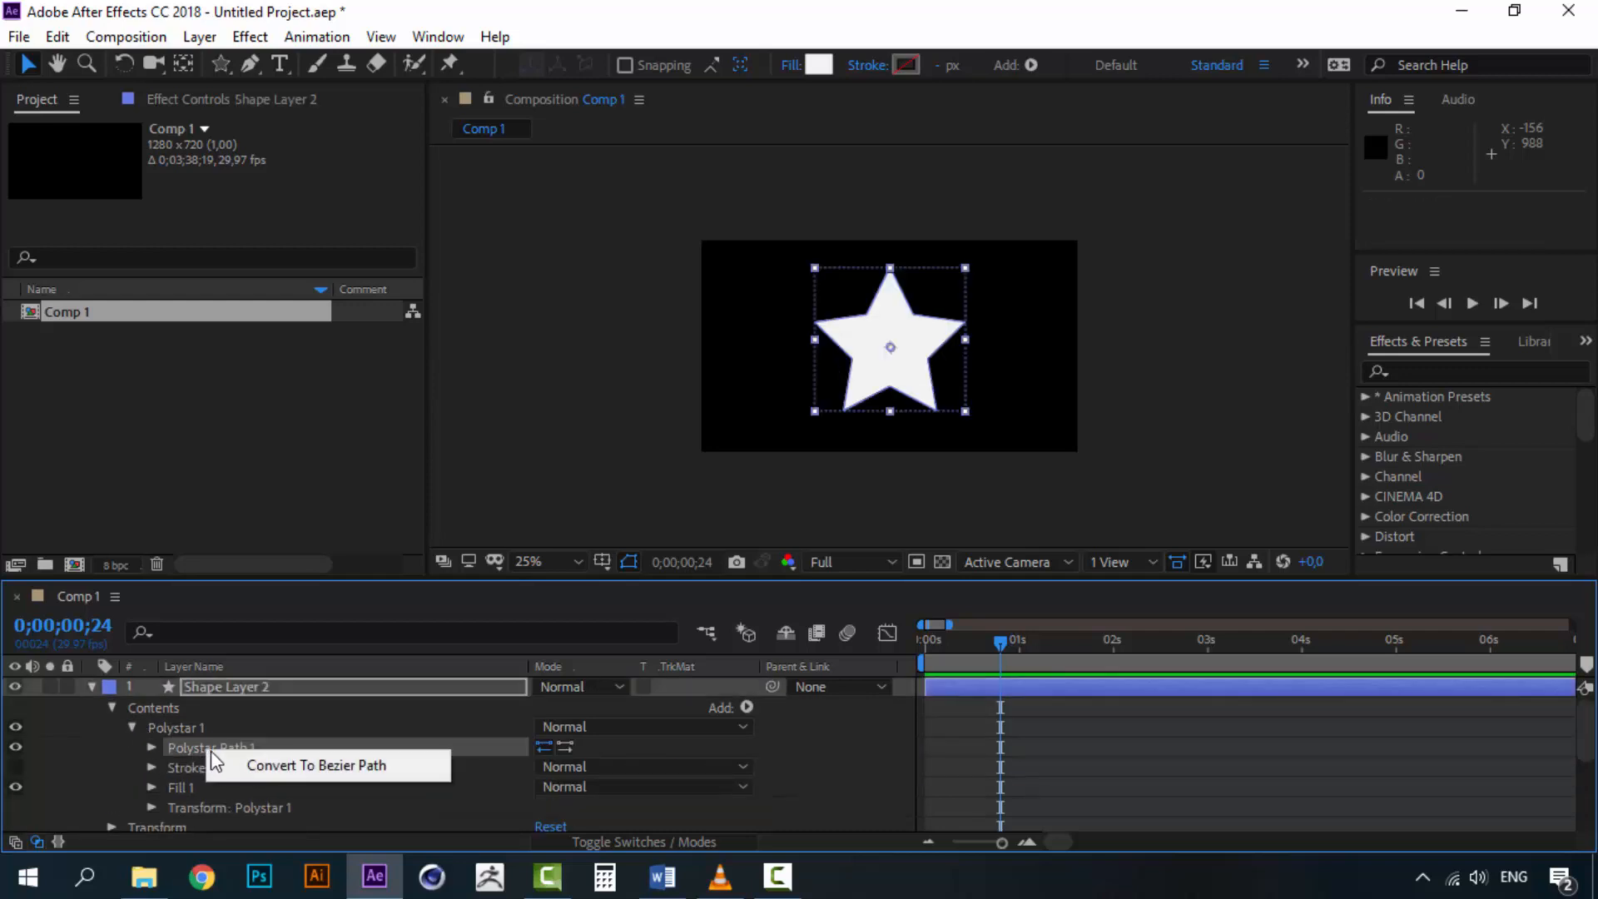
click(267, 764)
scroll(205, 765, down, 3)
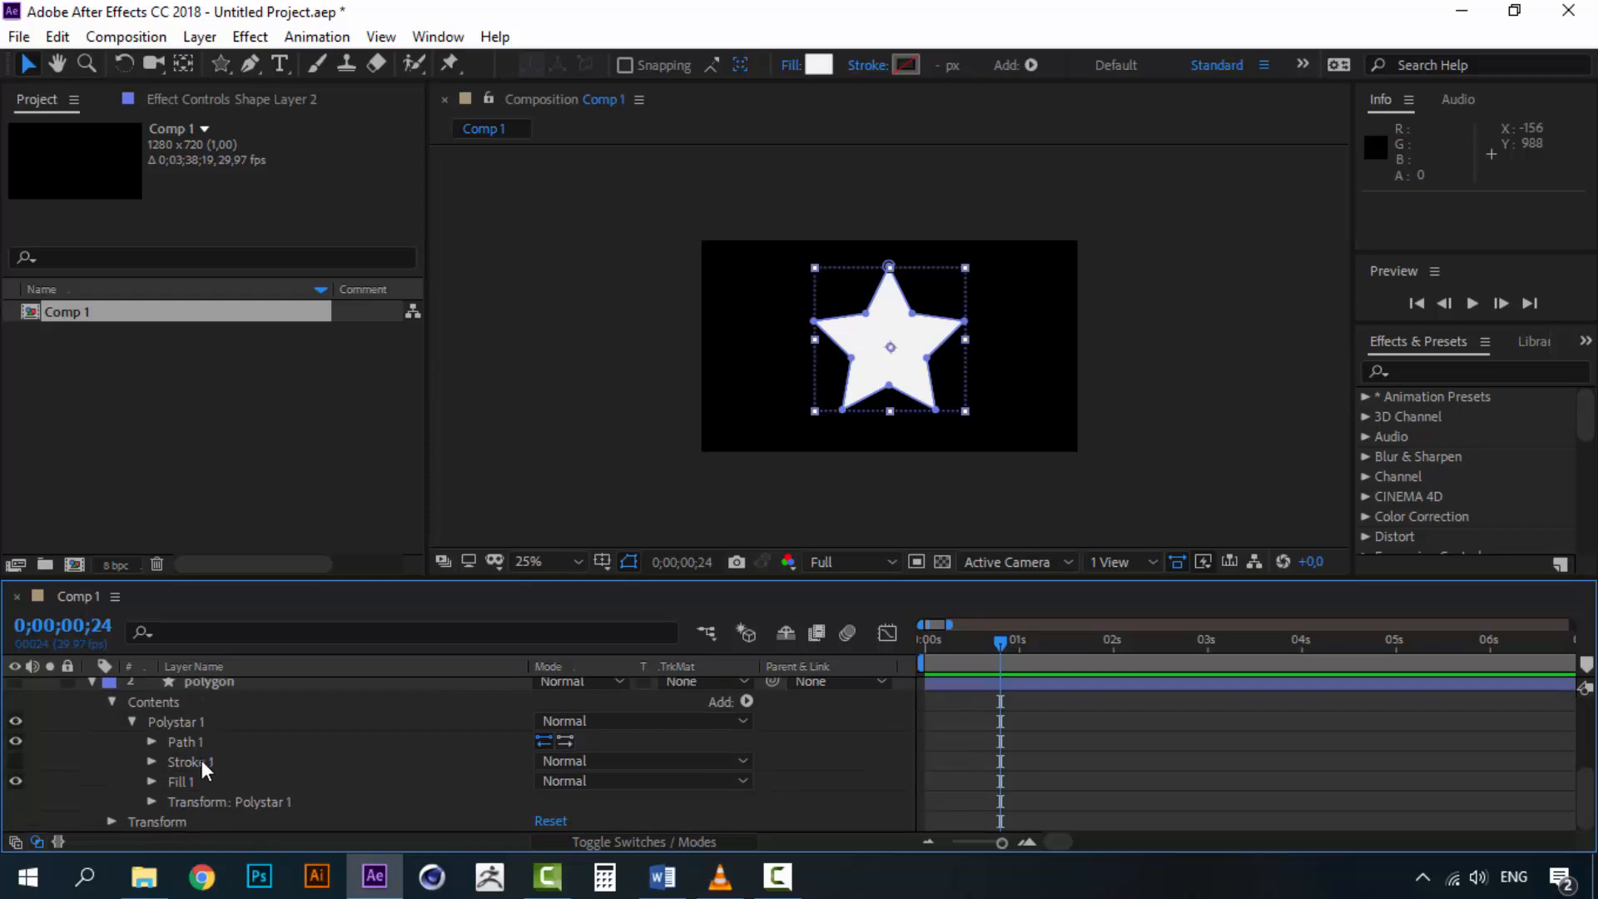
click(197, 743)
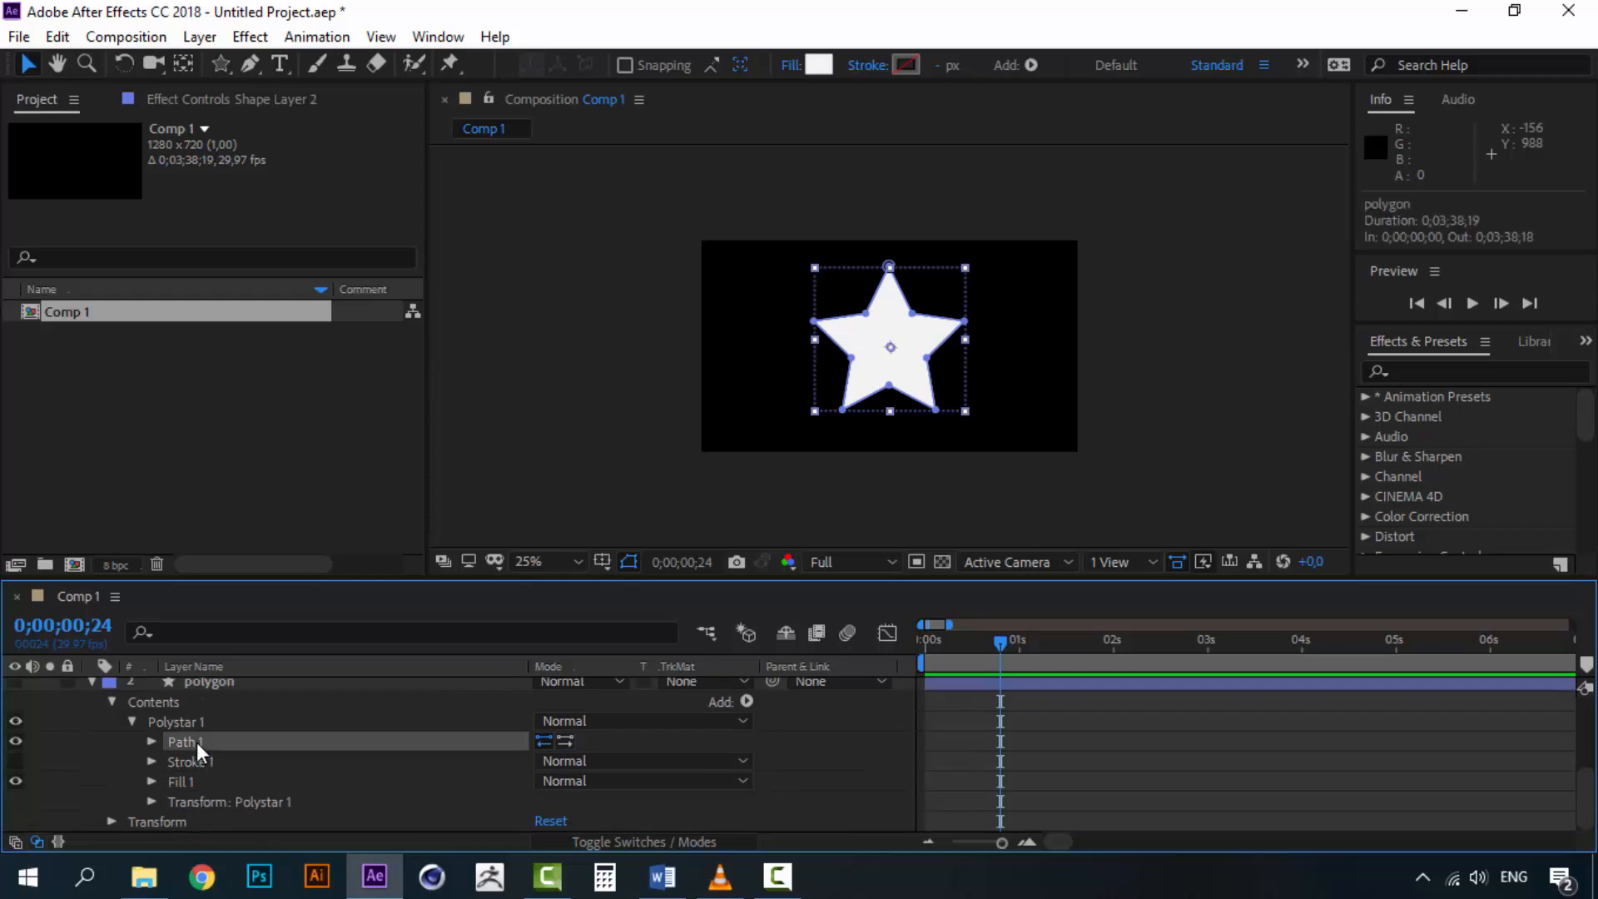
Set a Path keyframe for the polygon layer's Path 1 at 1 second
click(155, 740)
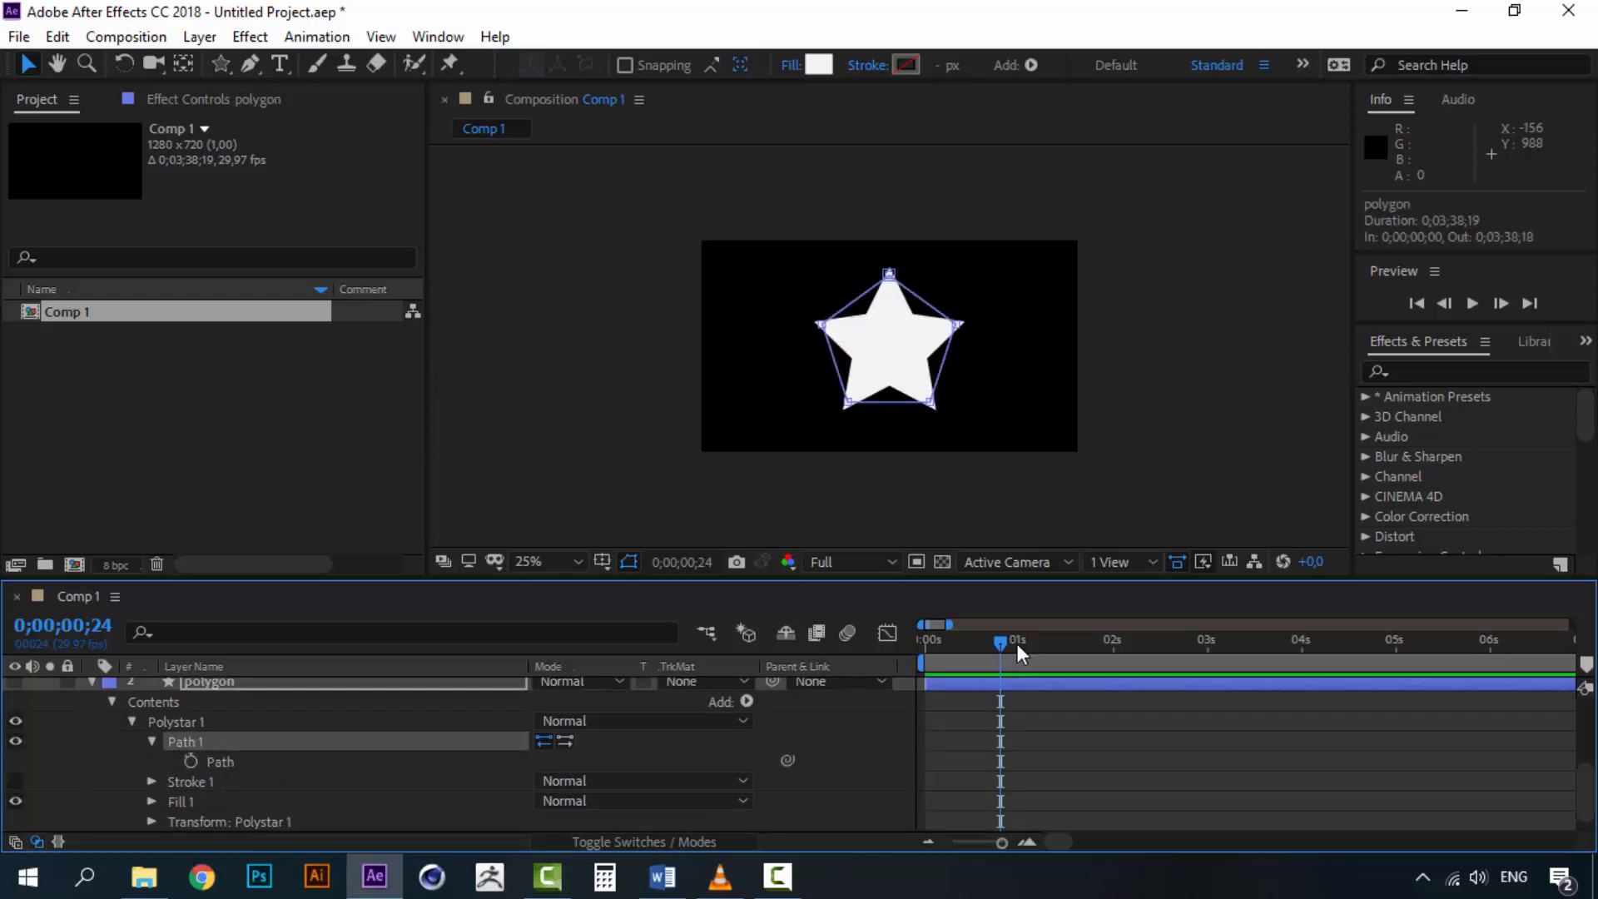
drag(1017, 643, 1024, 641)
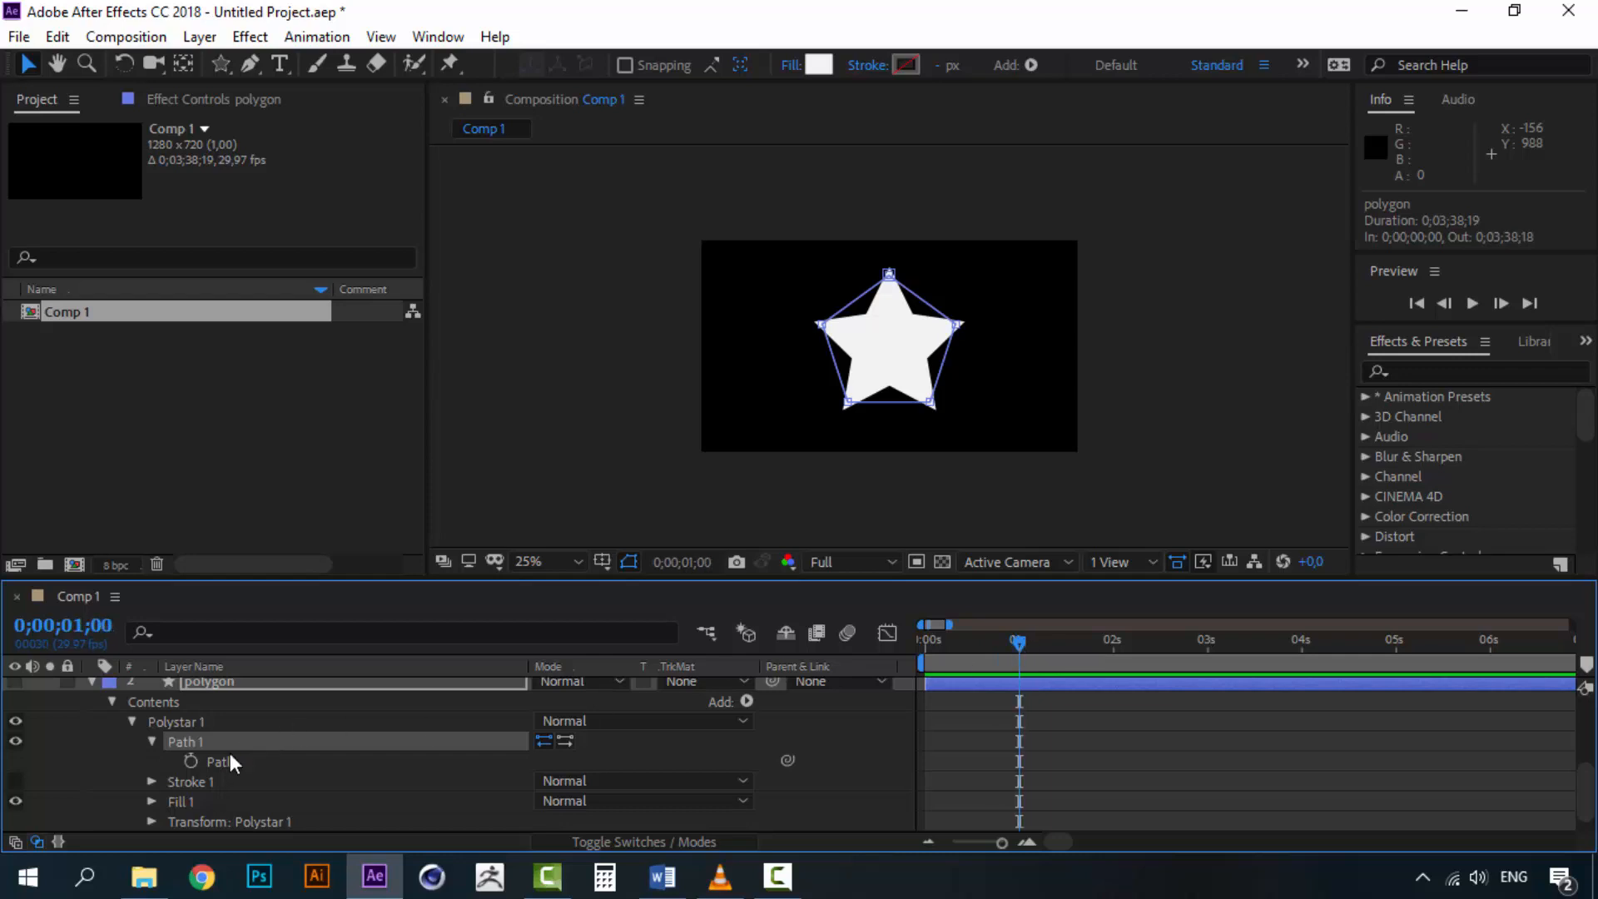
click(191, 762)
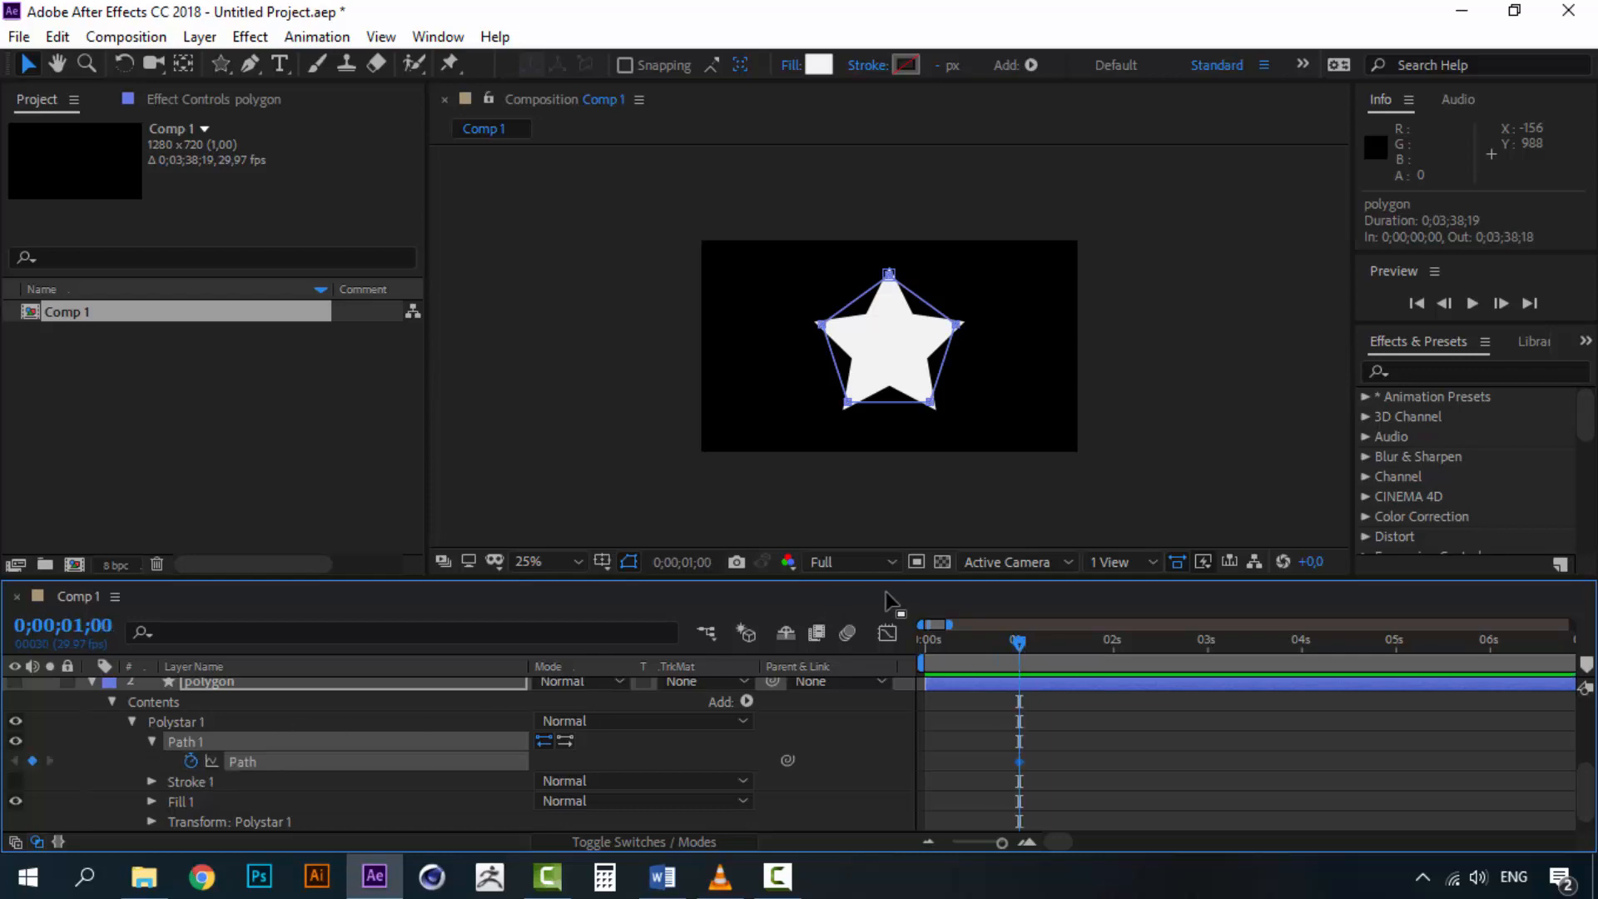
At 2 seconds, paste the star layer's path into the polygon's Path to add a second keyframe
click(1115, 652)
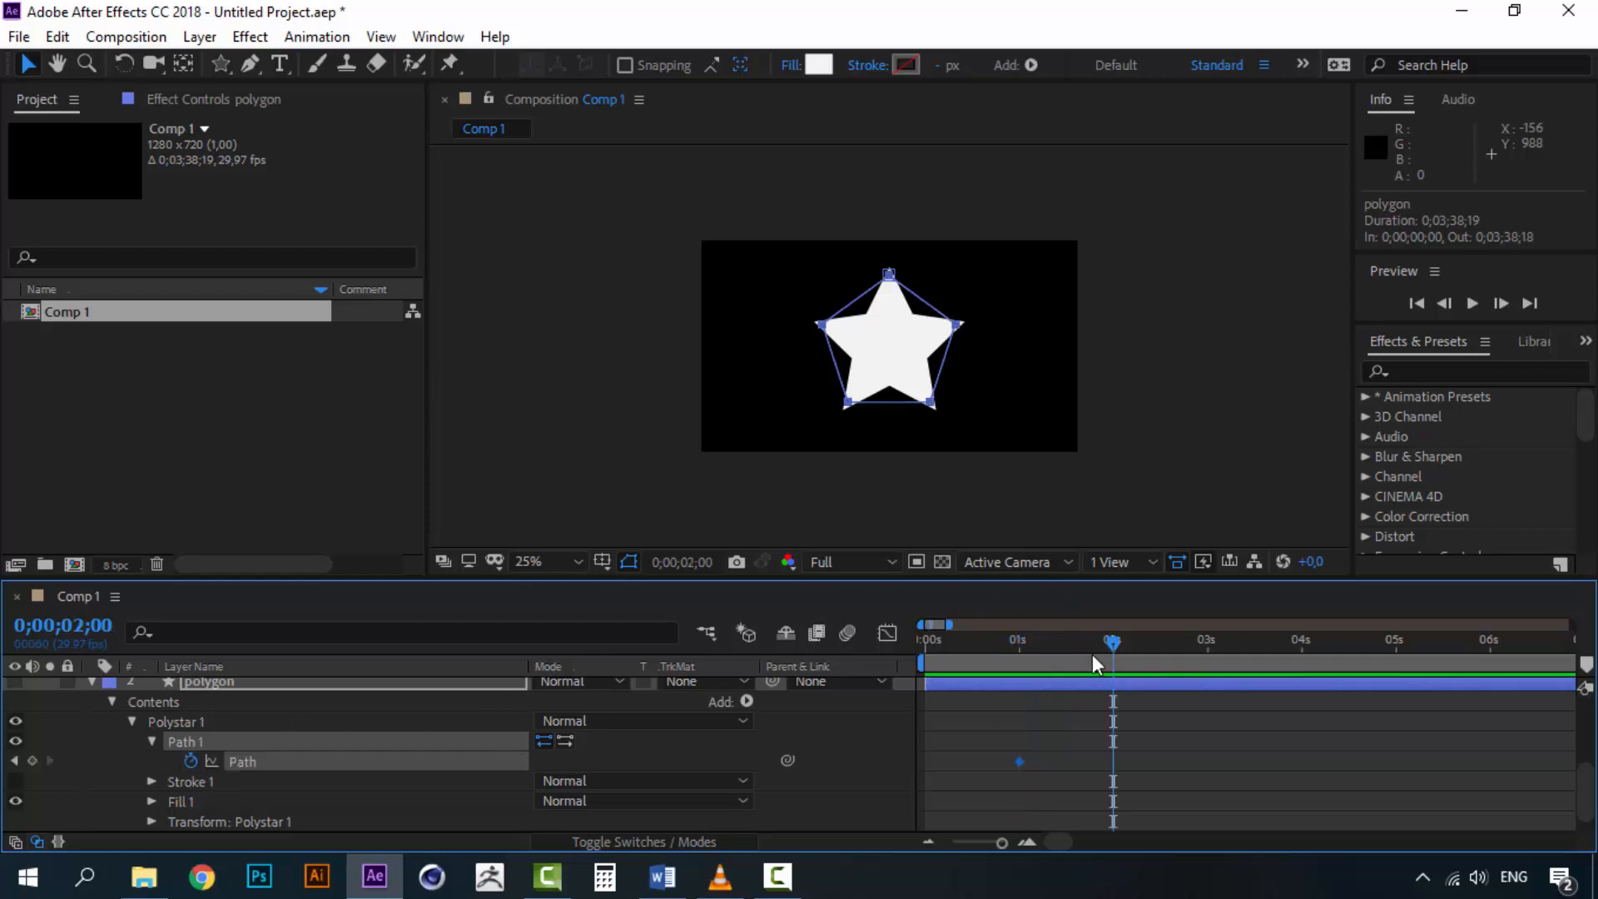
scroll(322, 749, up, 3)
scroll(323, 758, up, 2)
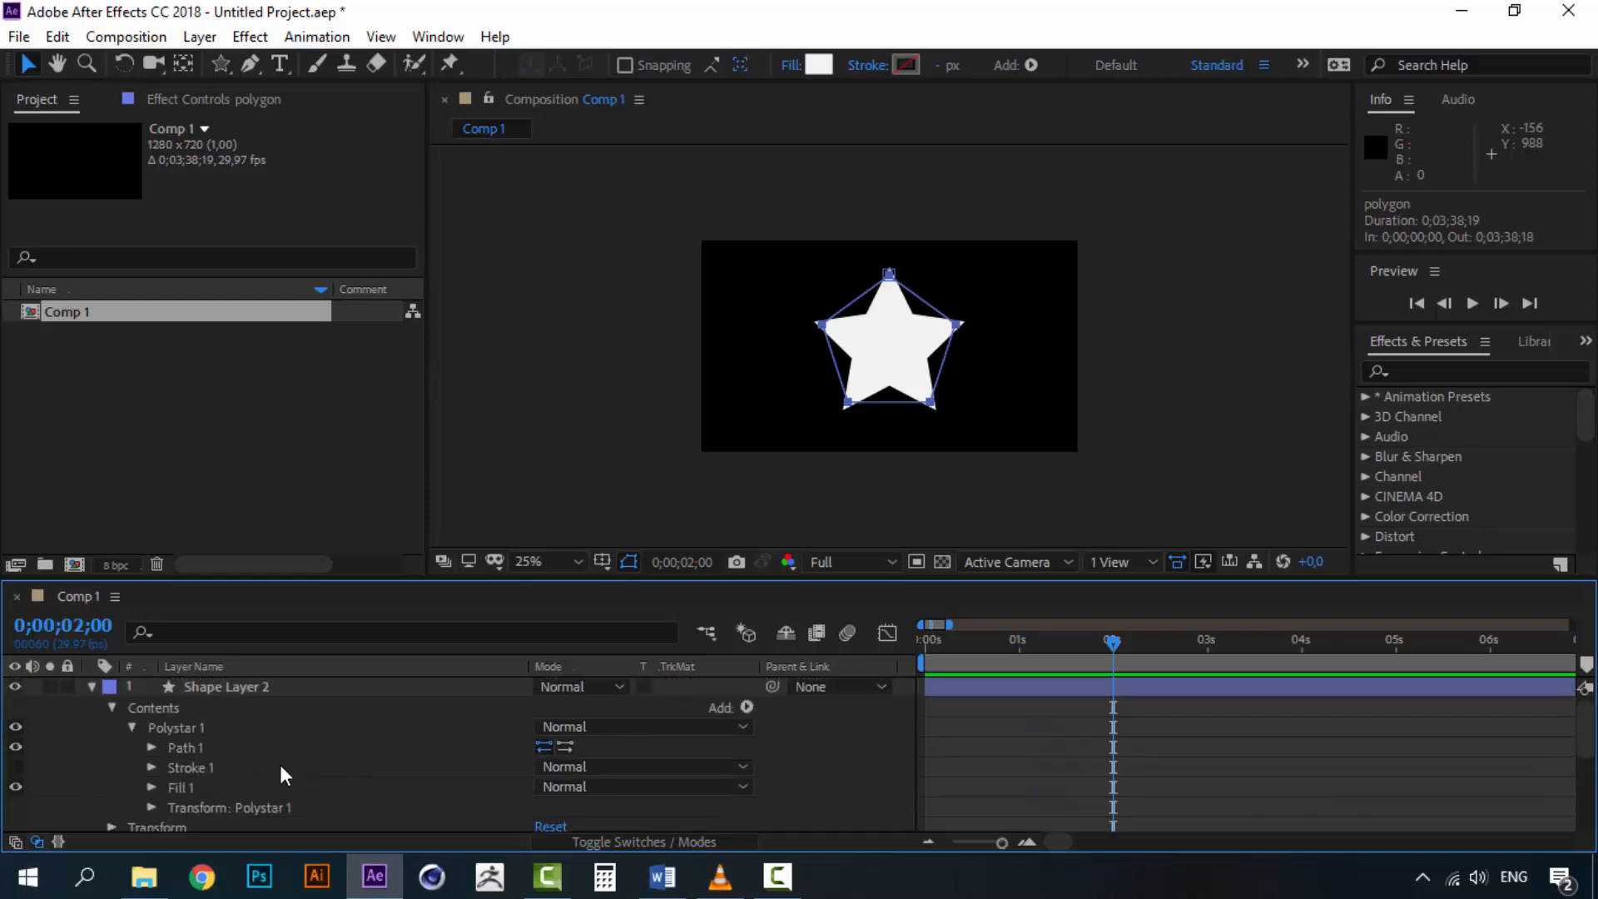
click(177, 742)
click(152, 746)
click(231, 772)
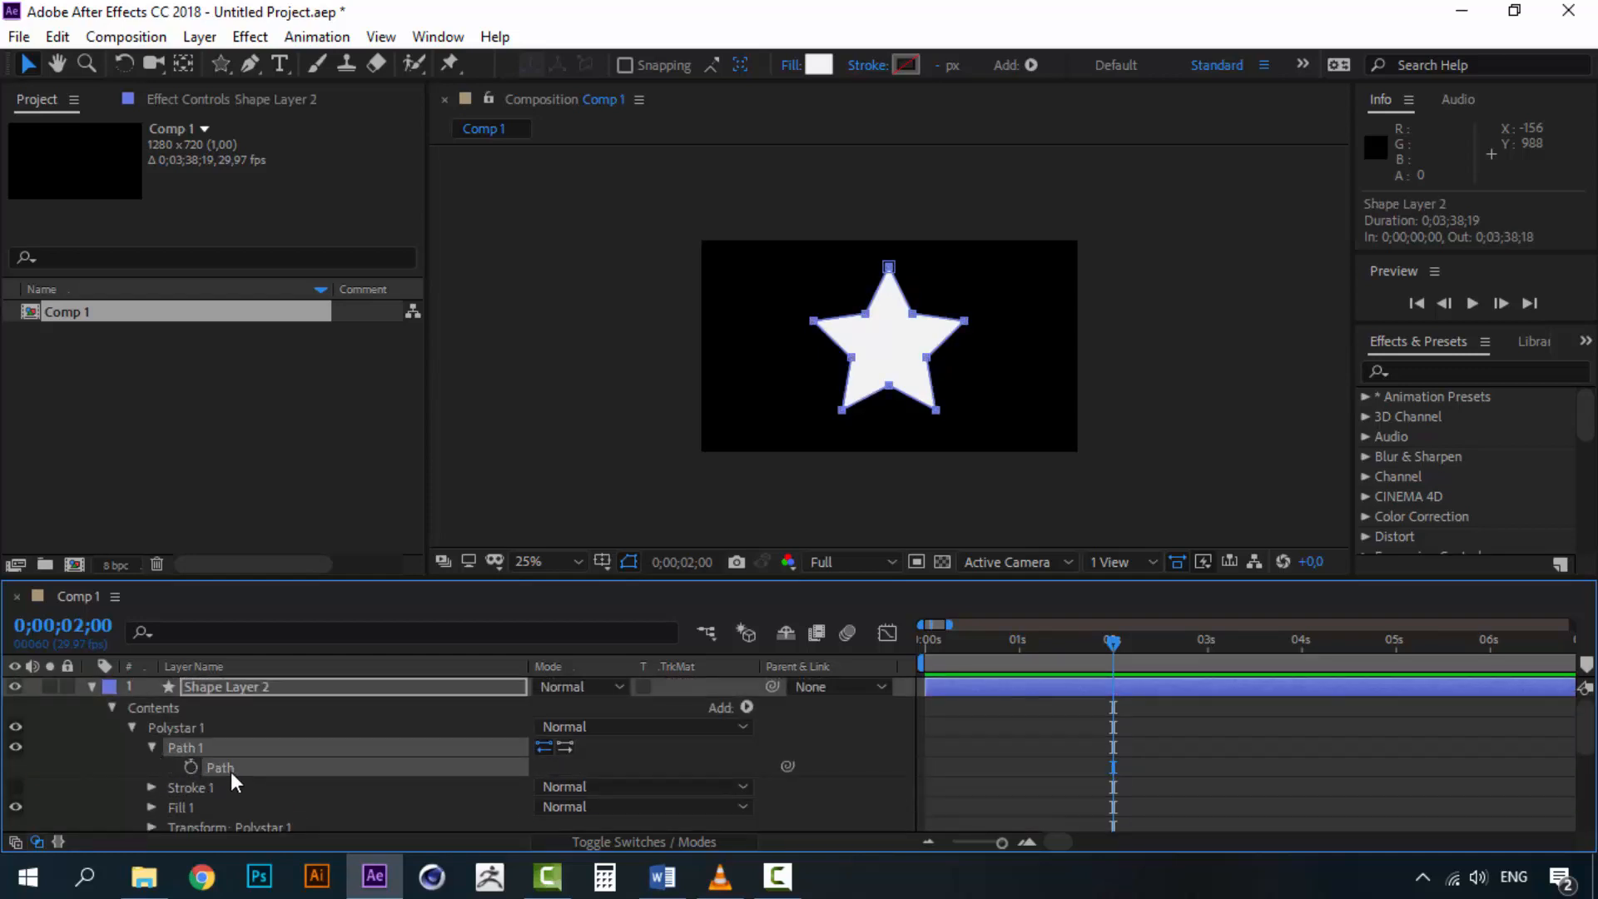
scroll(231, 772, down, 5)
click(248, 767)
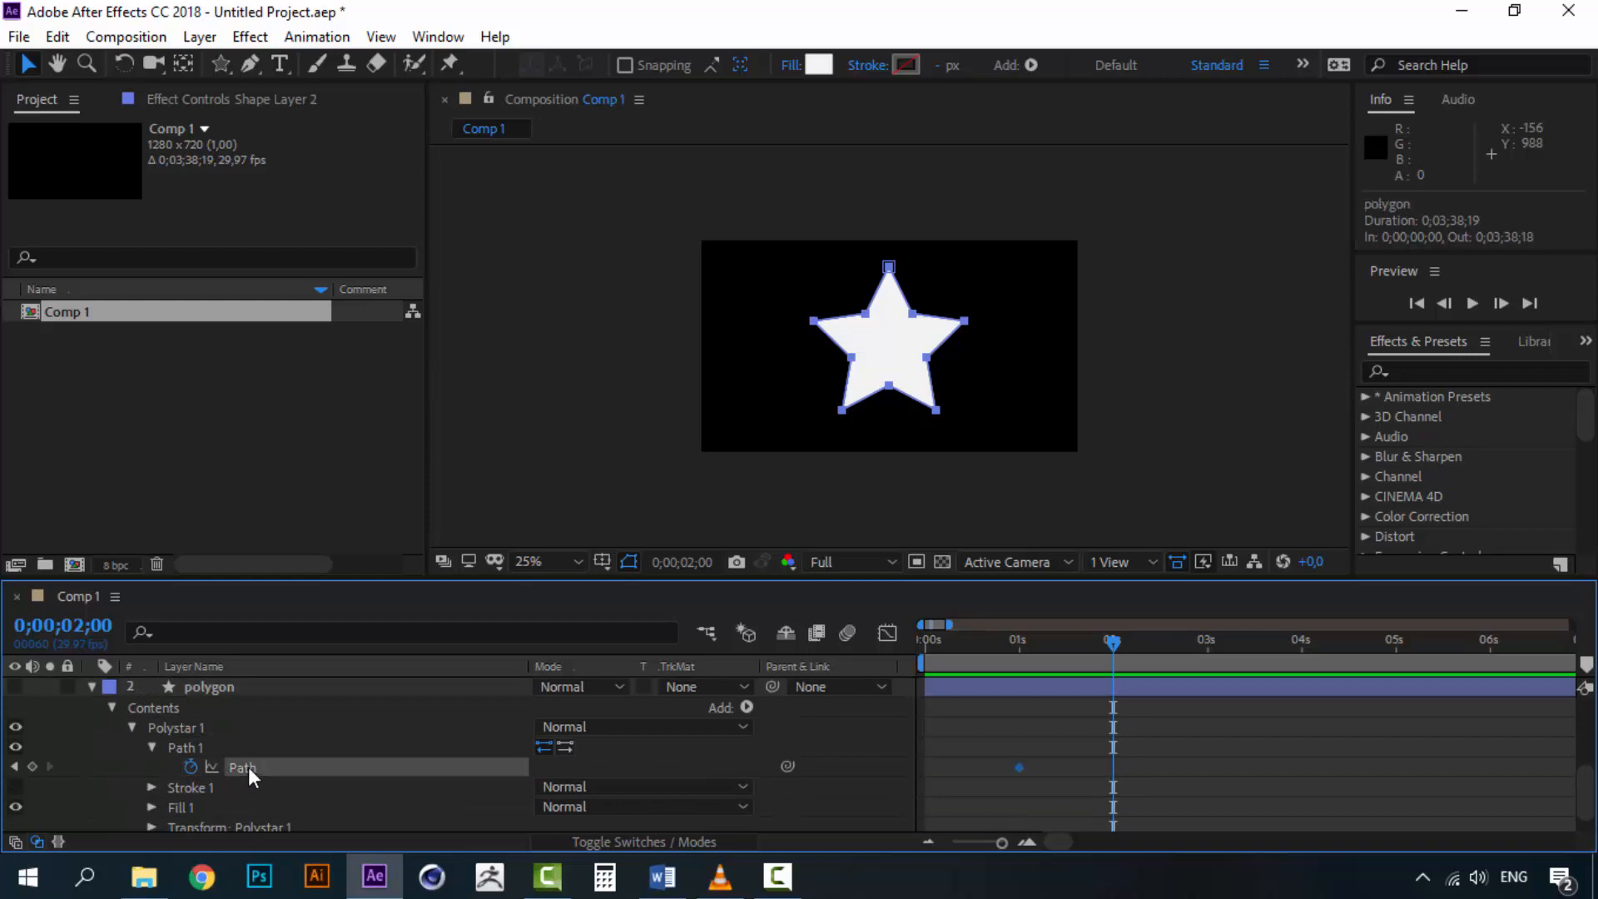
Turn the polygon layer's visibility back on
scroll(267, 782, up, 5)
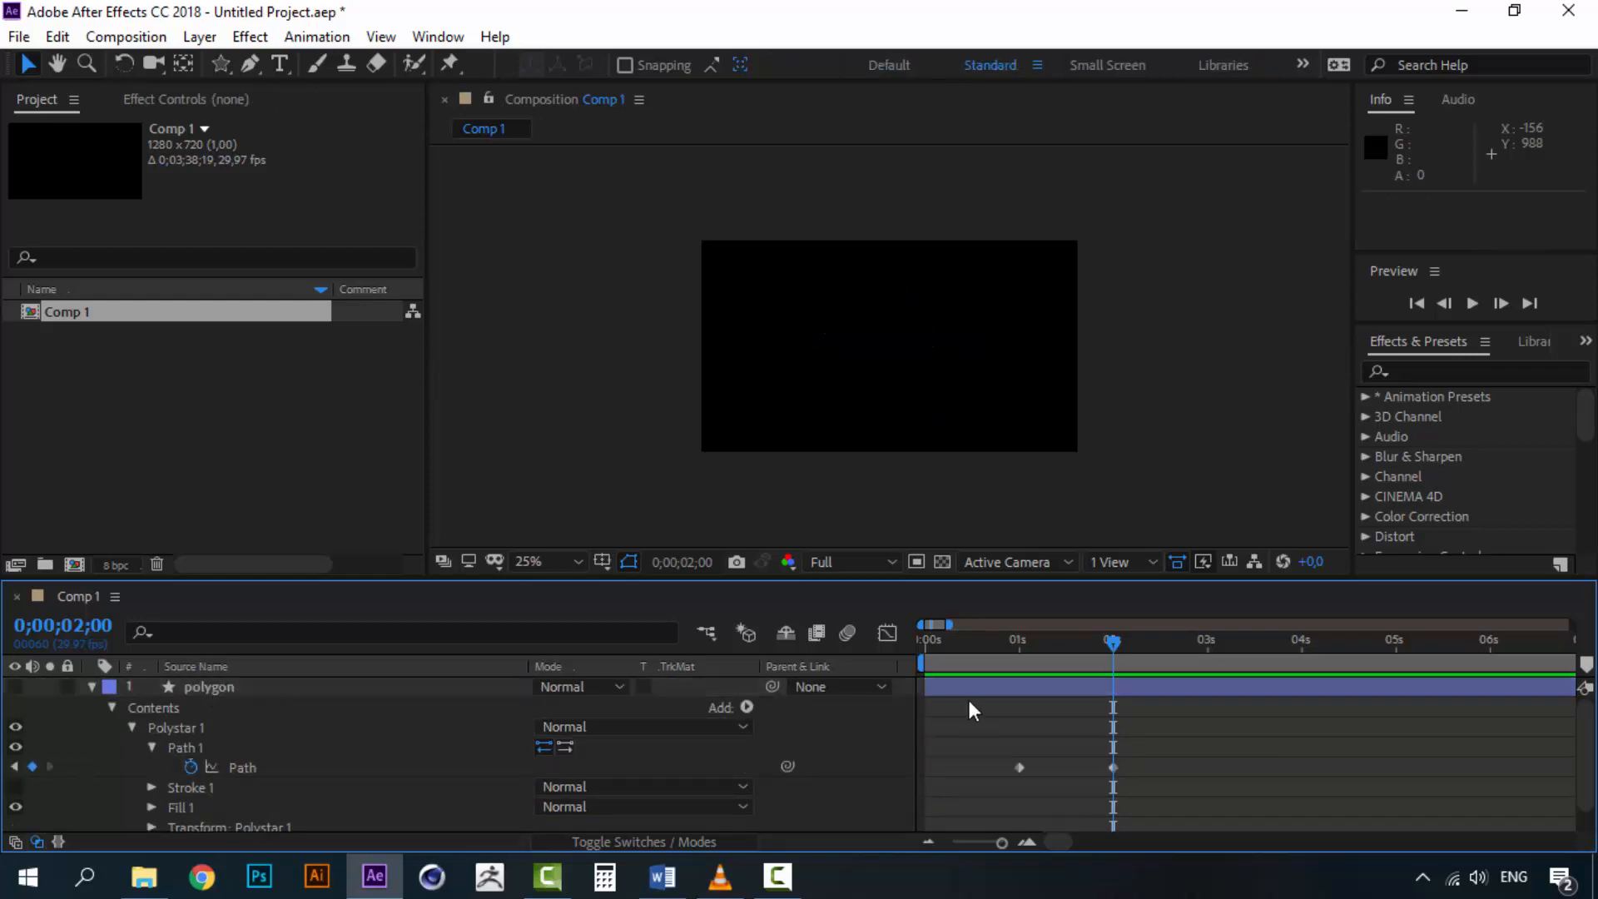
drag(1033, 649, 997, 642)
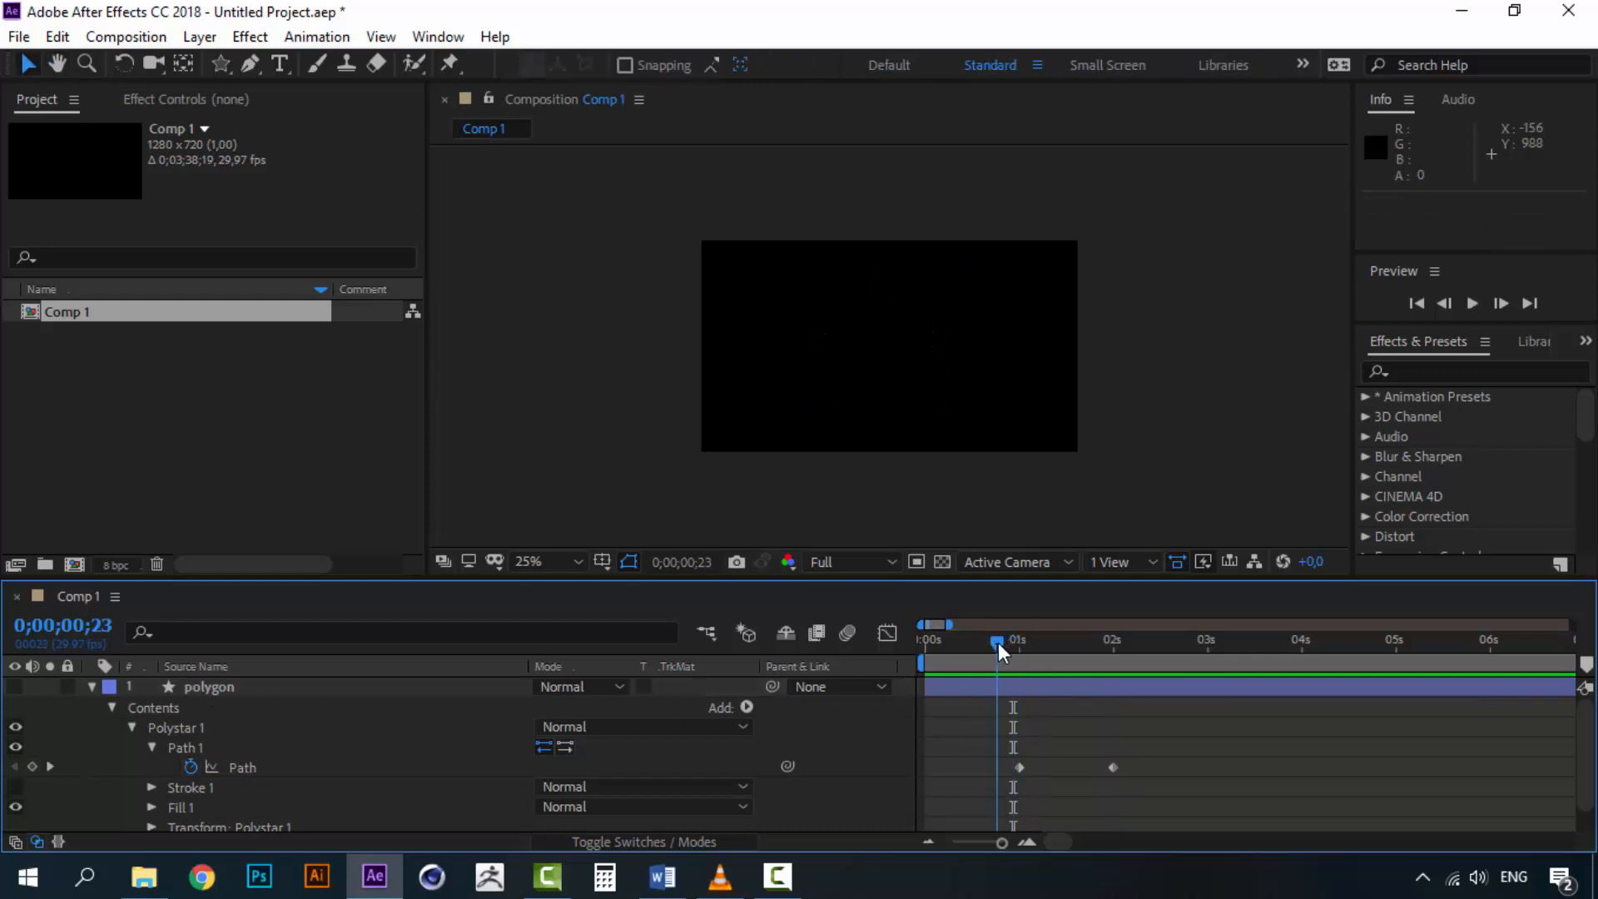
click(15, 687)
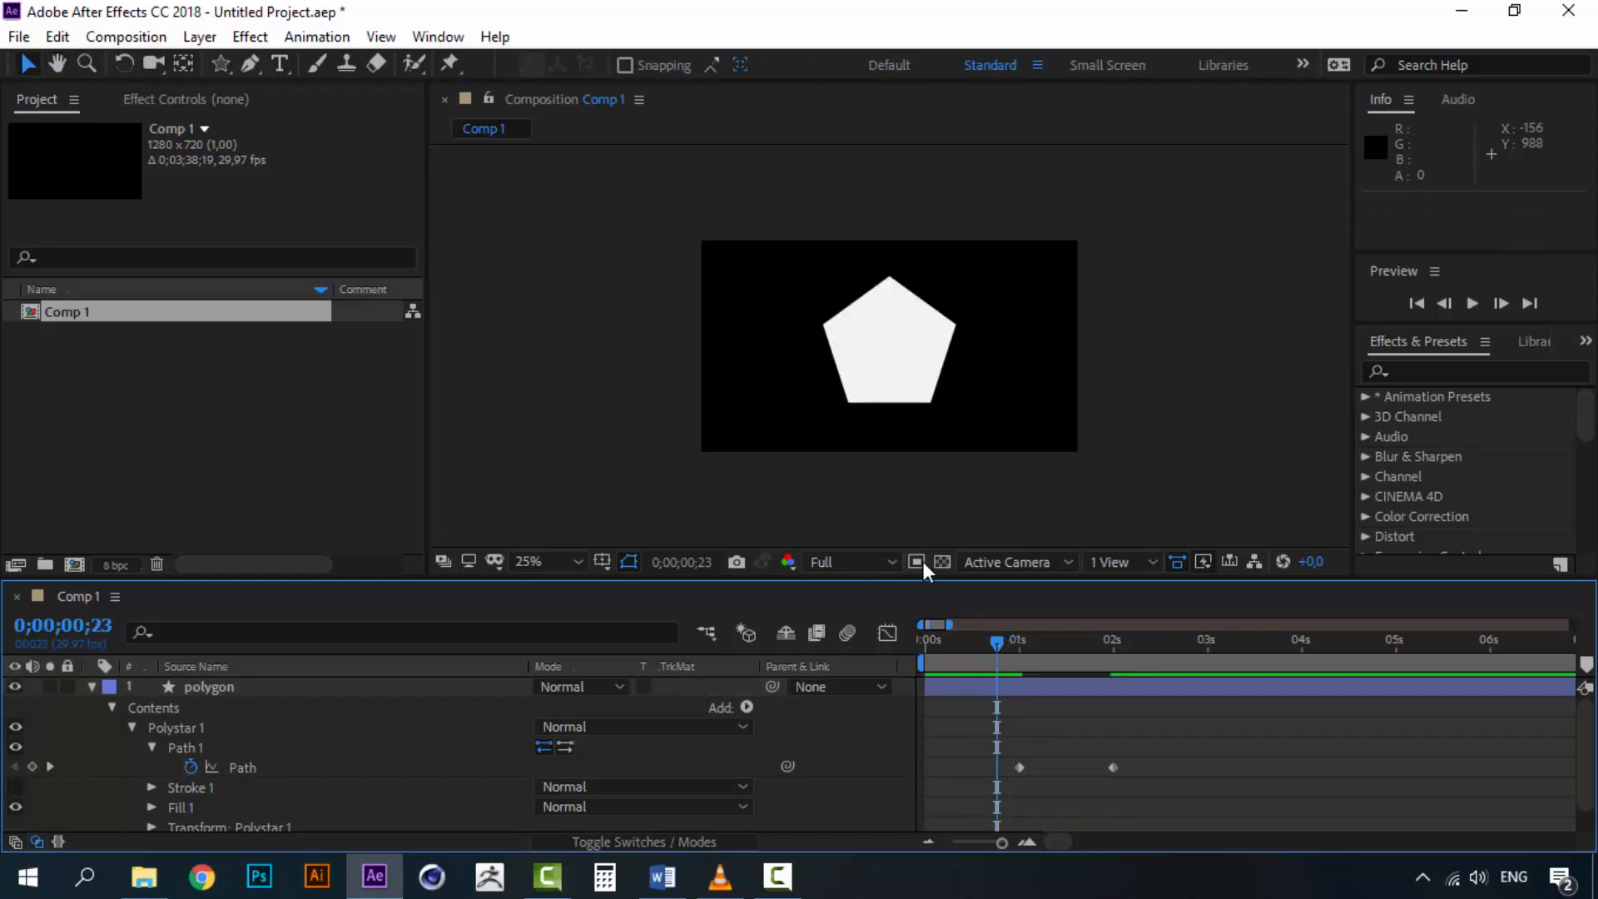
Play back the composition to preview the polygon-to-star morph
key(space)
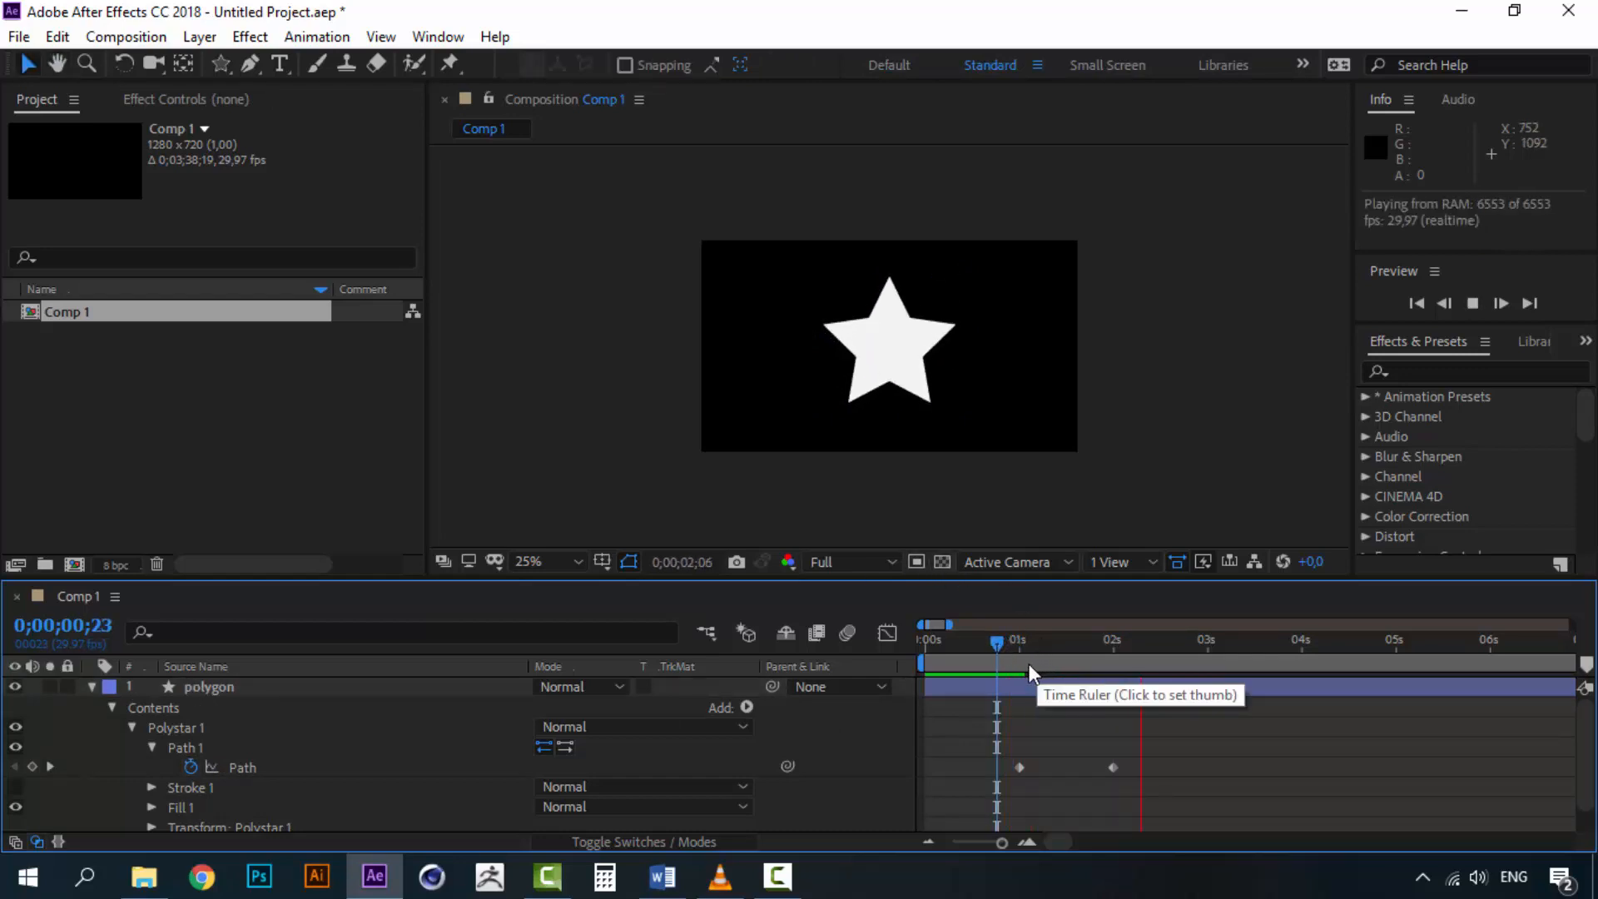
key(space)
key(space)
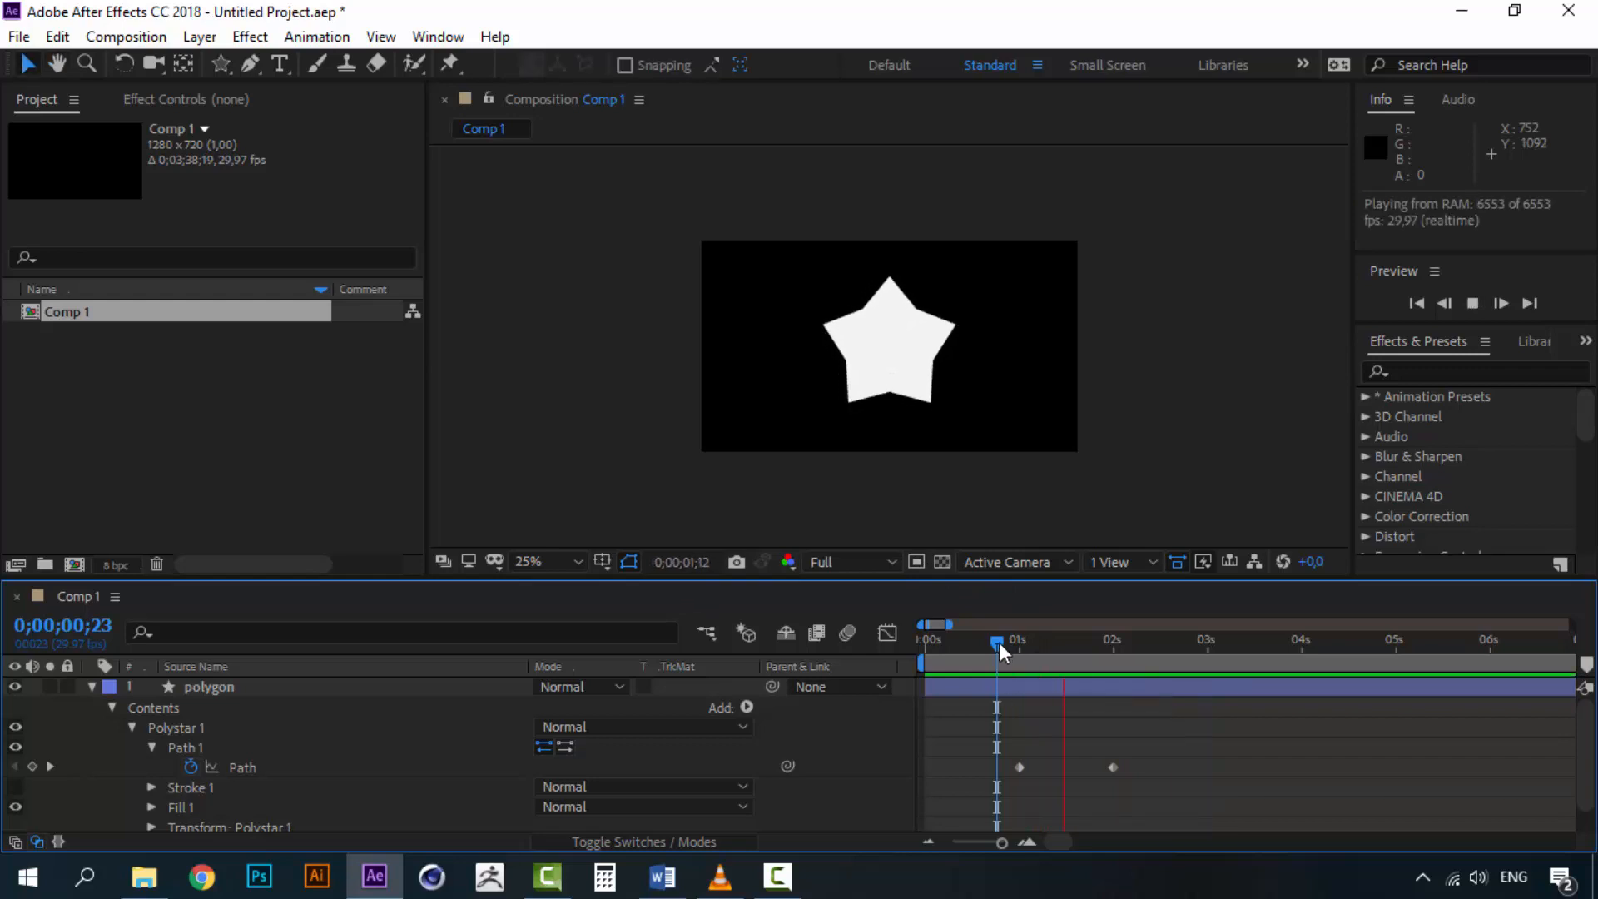
key(space)
scroll(931, 342, up, 2)
key(space)
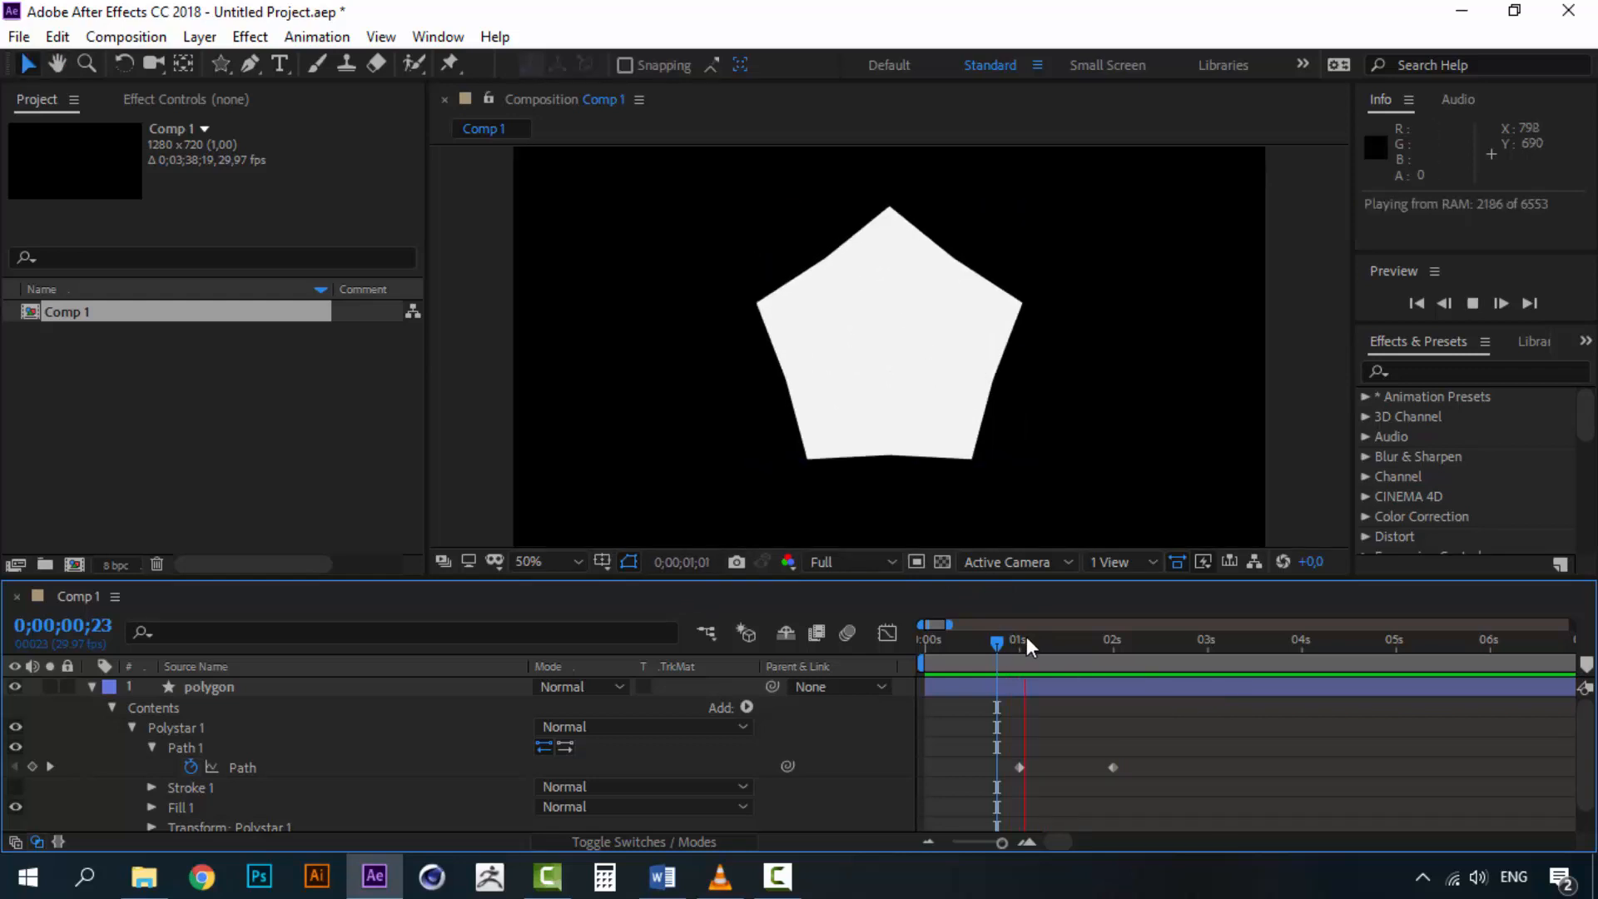
key(space)
key(space)
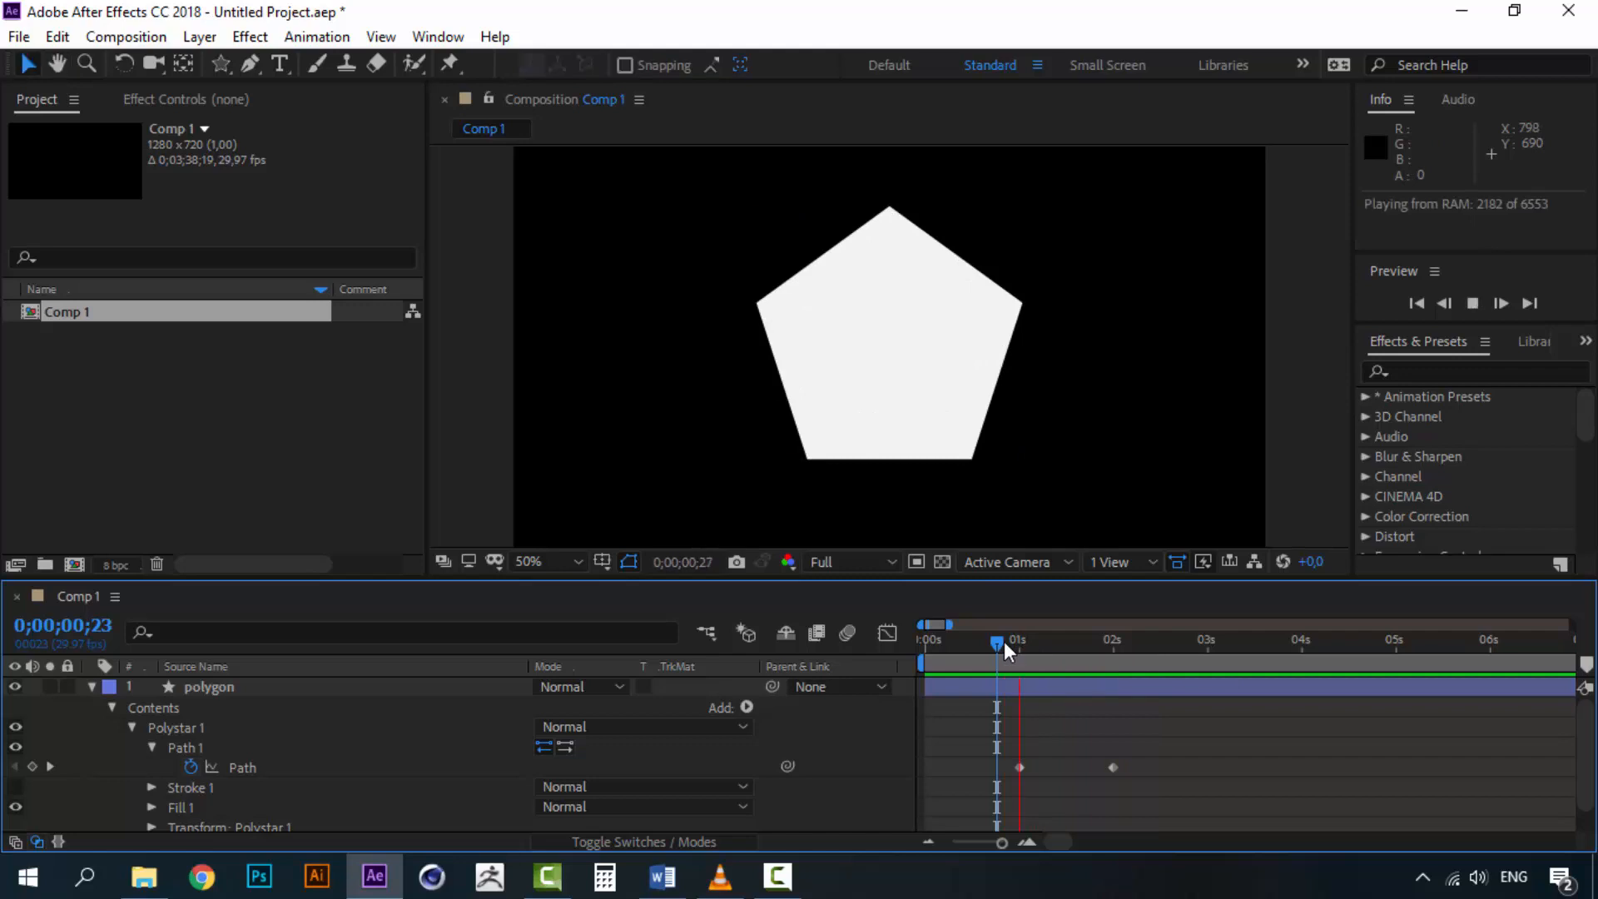
key(space)
key(space)
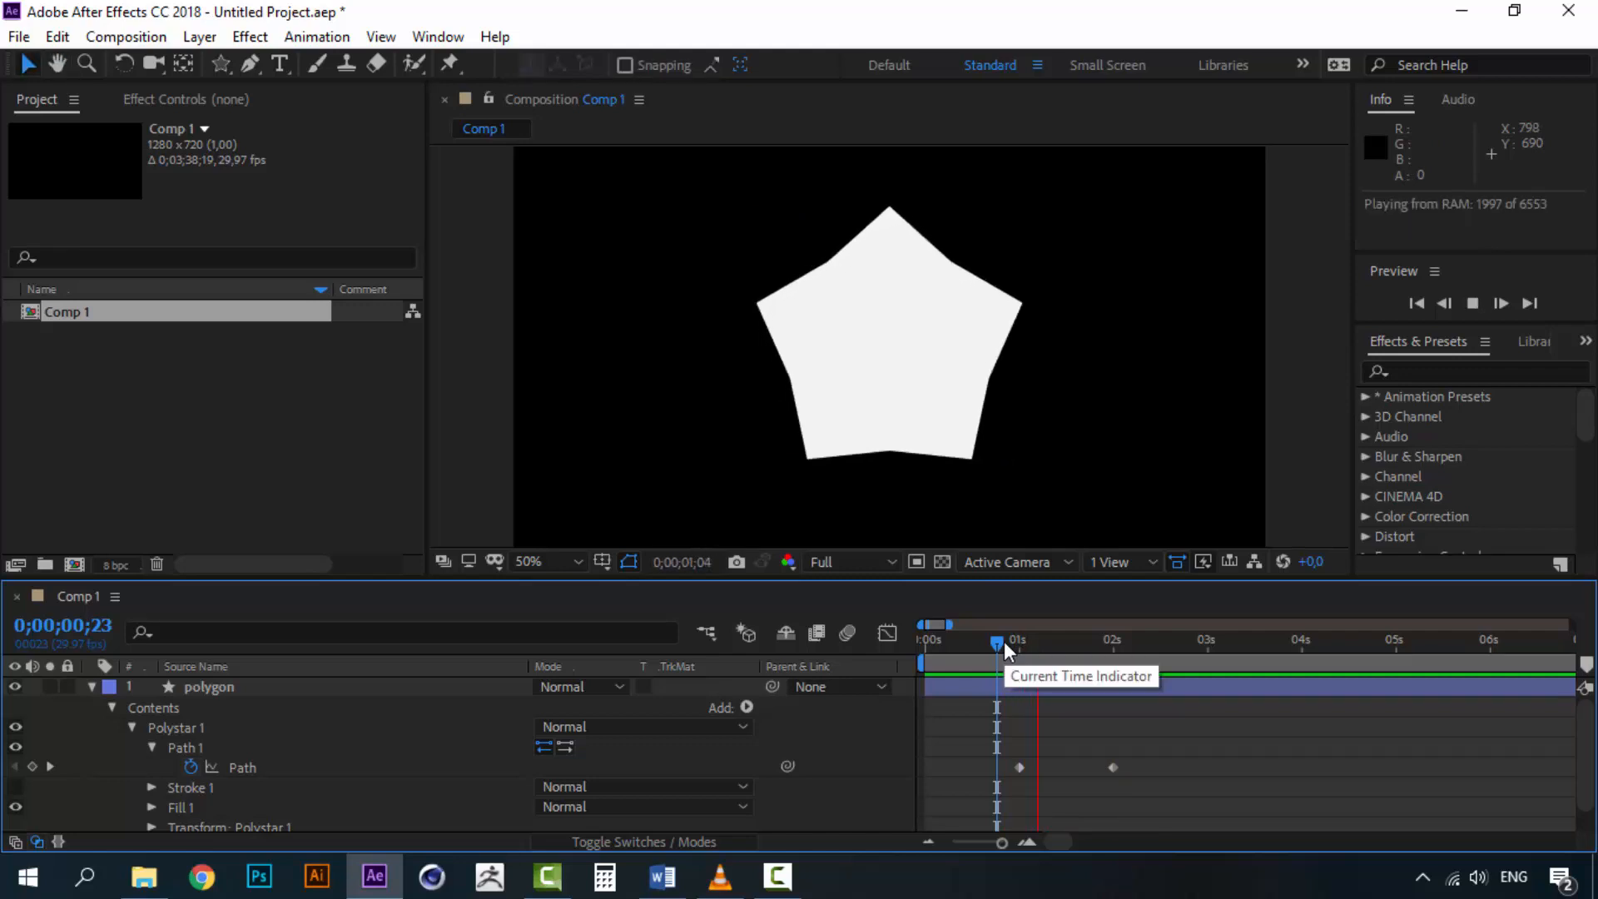
key(space)
key(space)
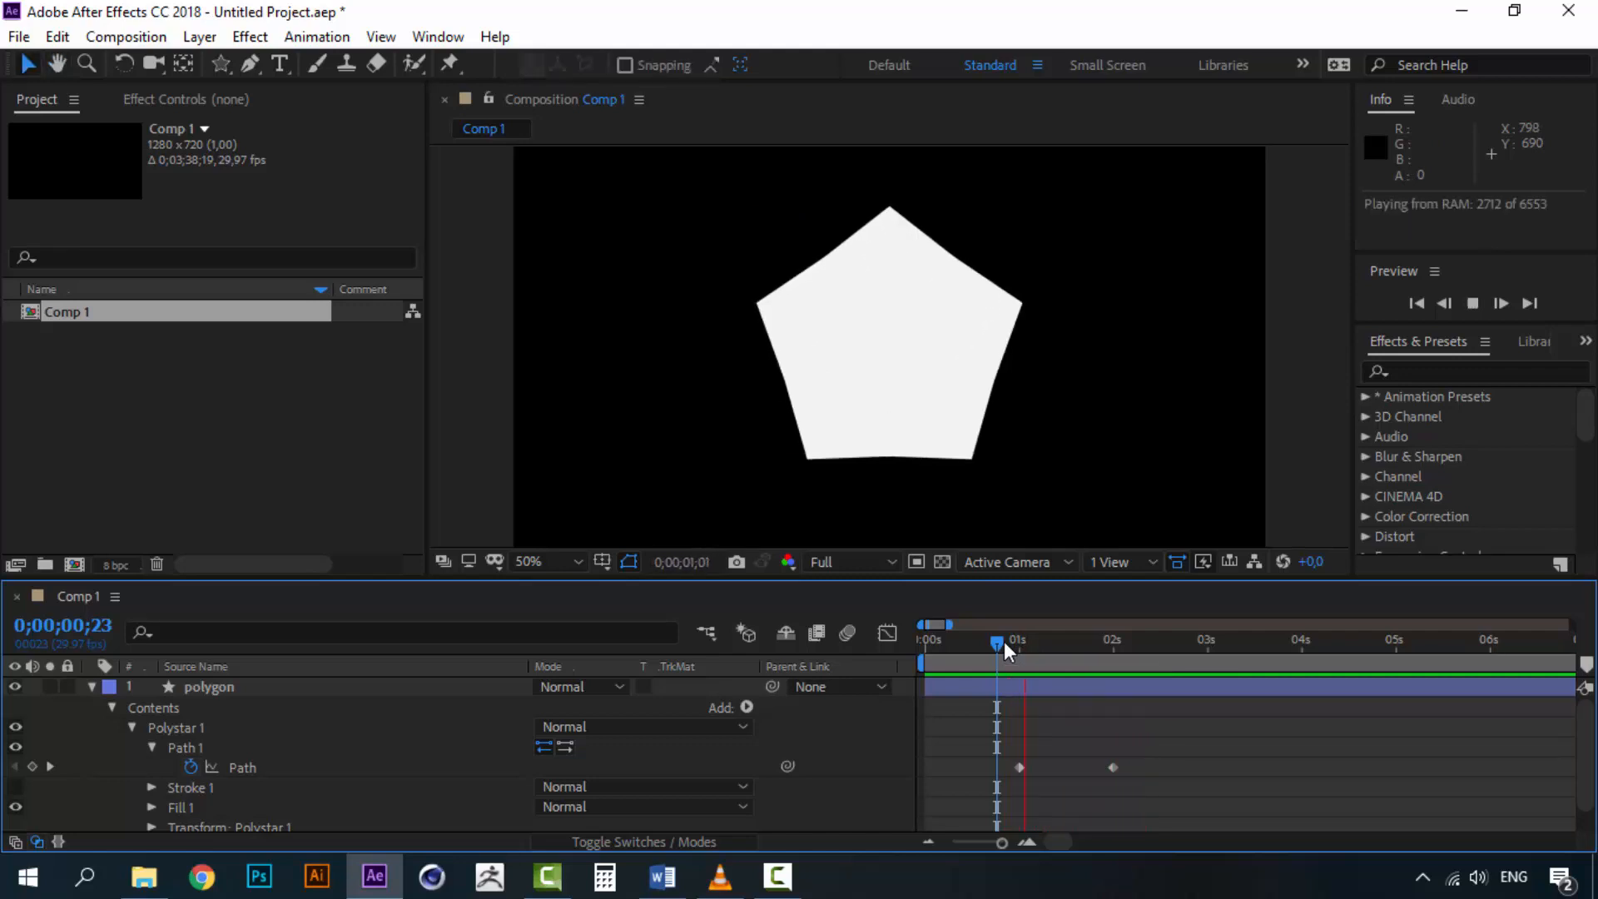
key(space)
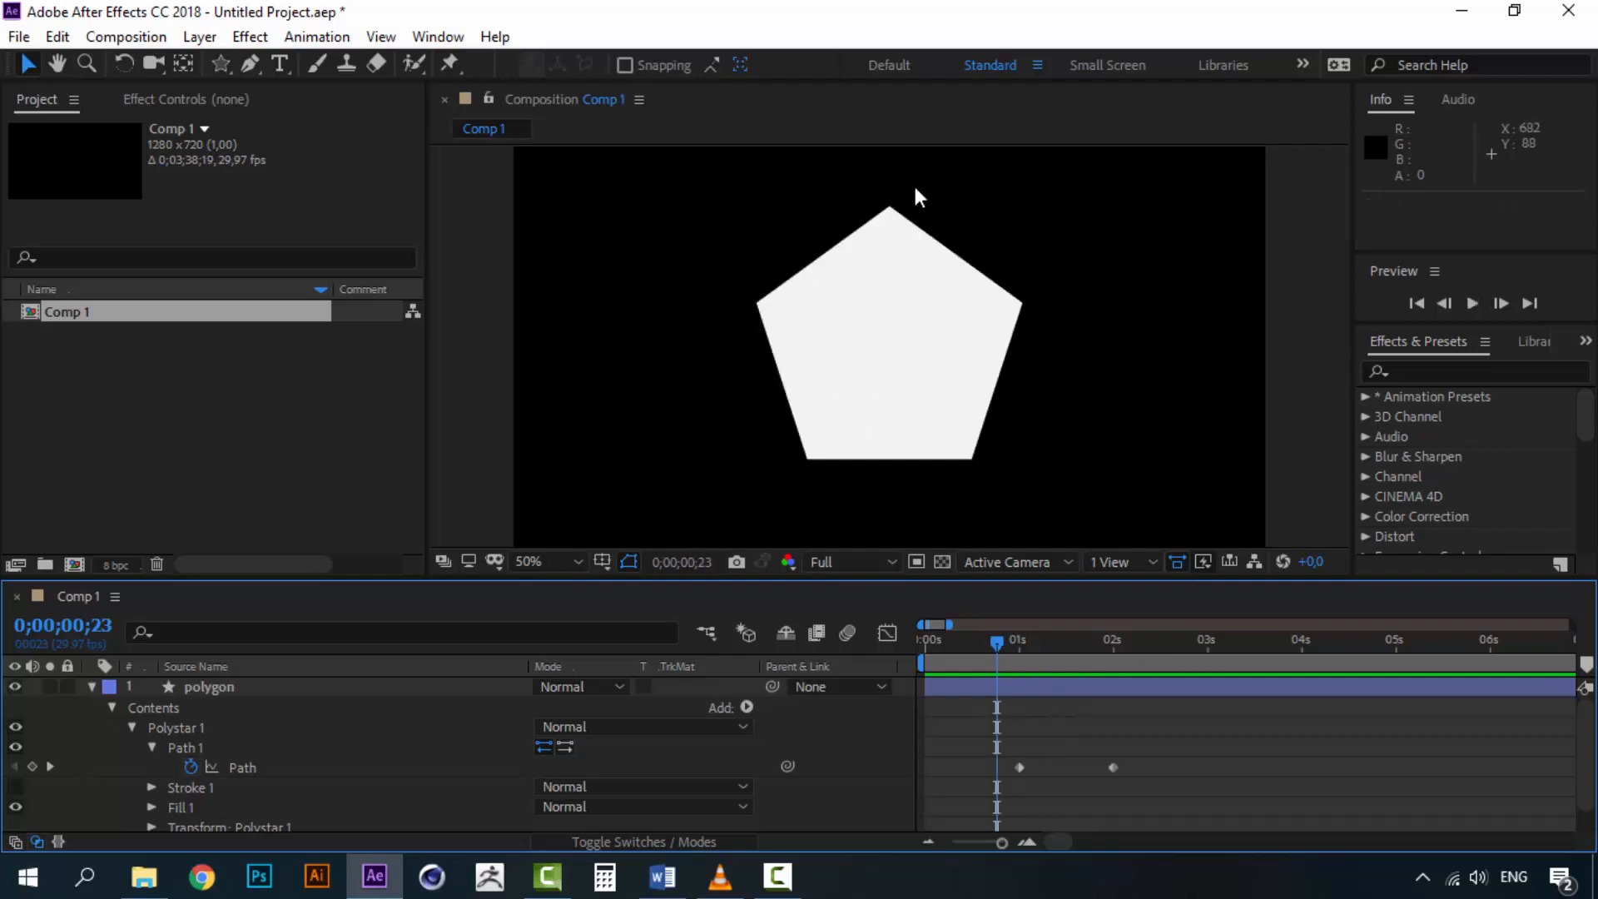
Scrub the current time between the two path keyframes to inspect the morph
drag(1002, 638, 1198, 643)
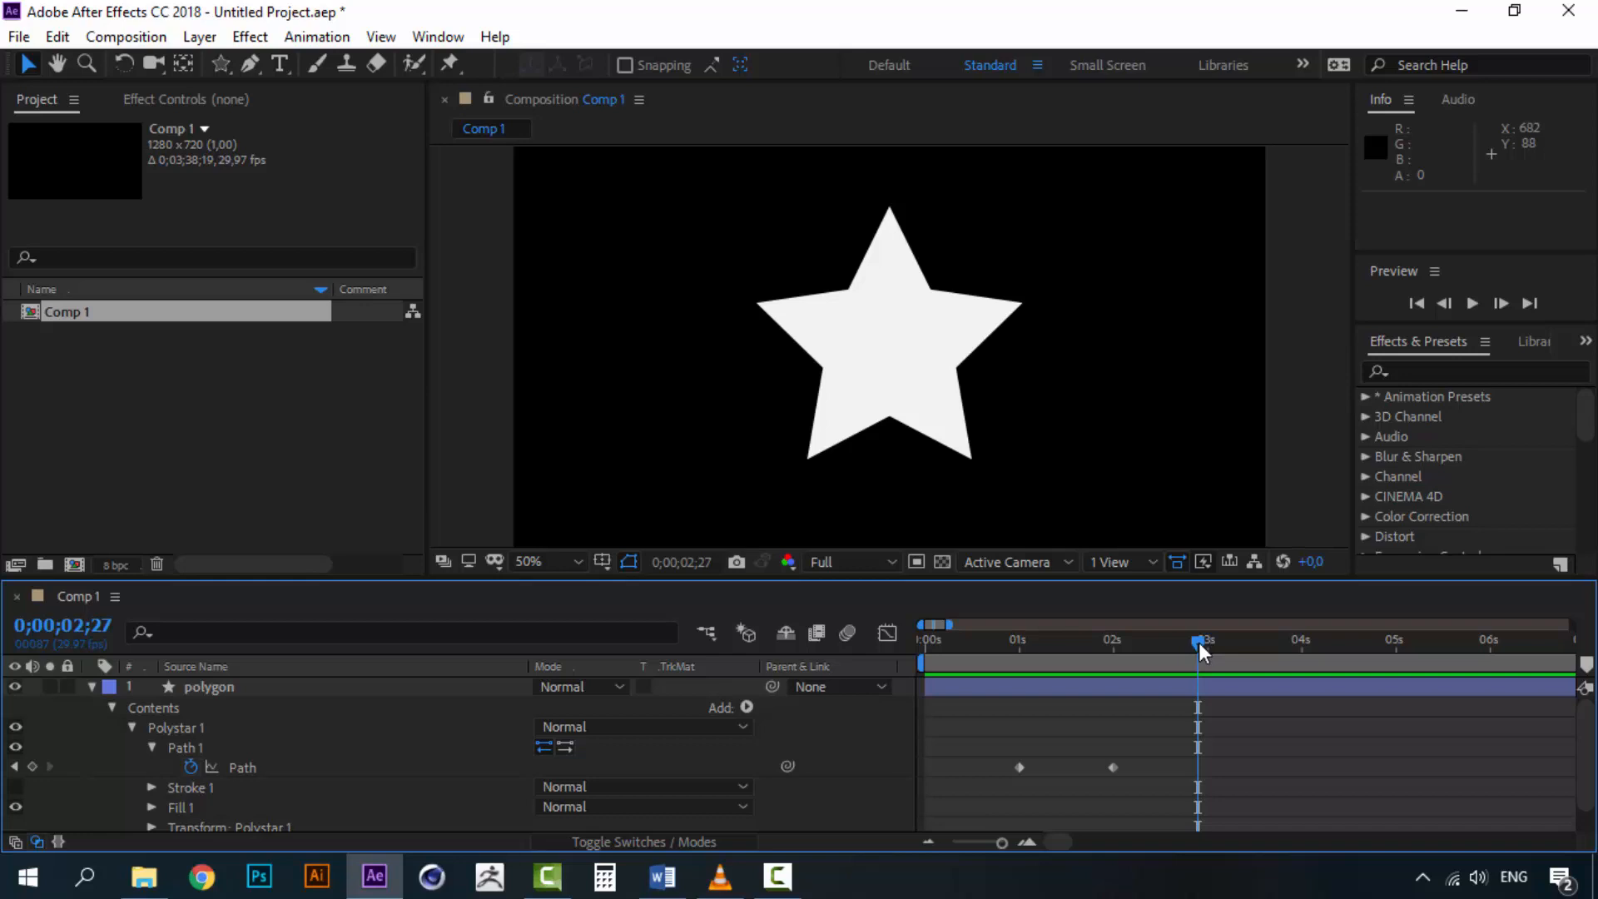
drag(1180, 643, 991, 641)
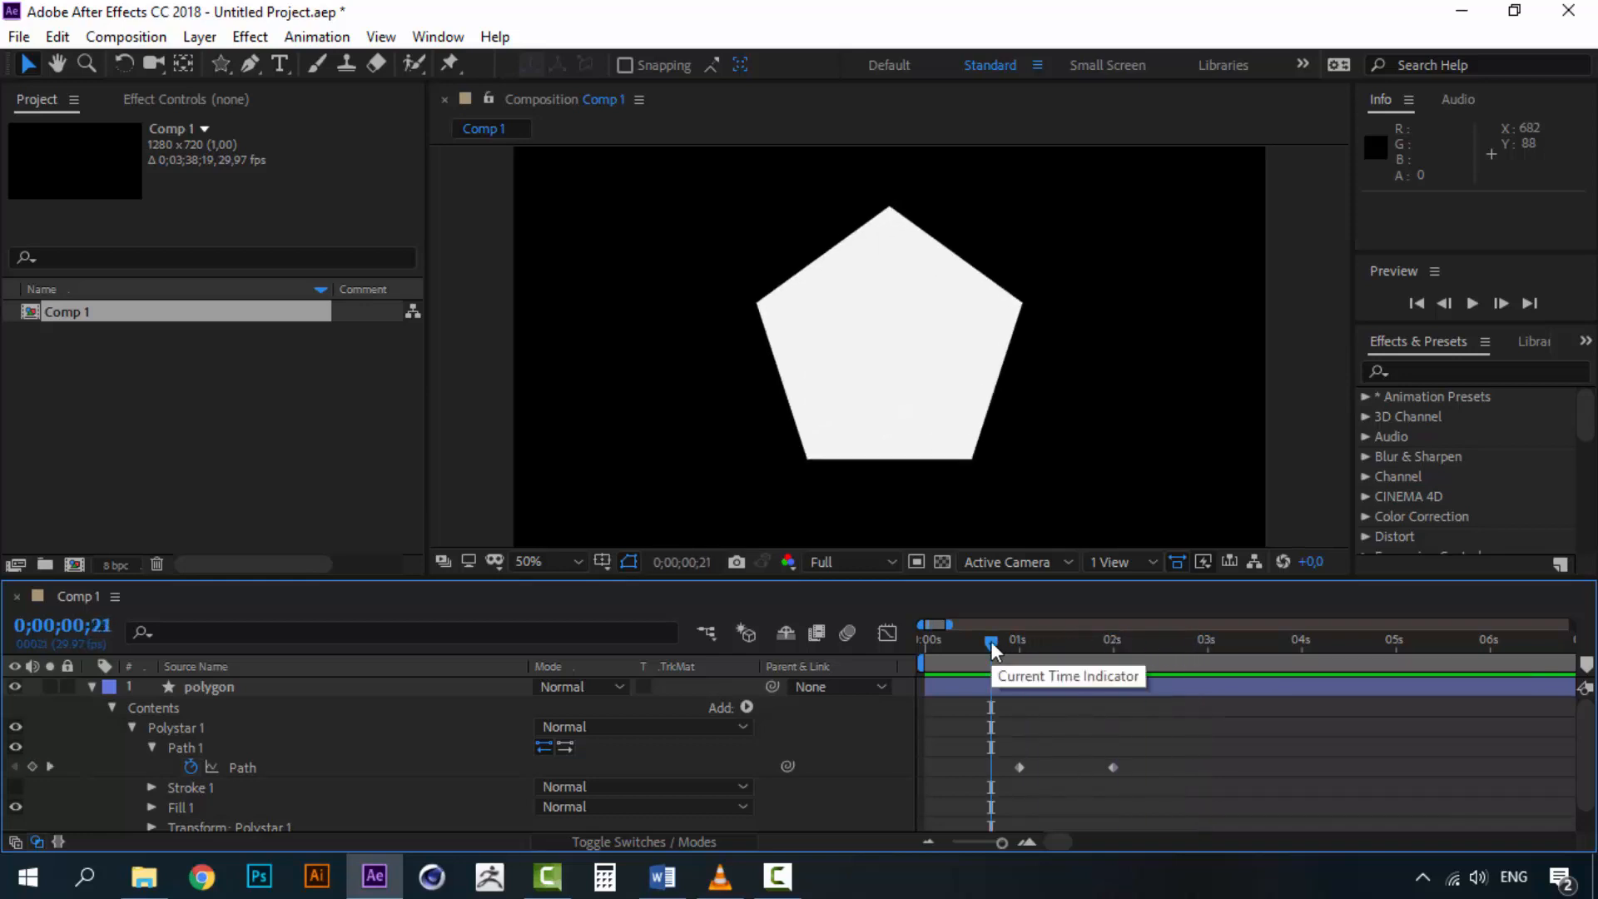
mouse_move(991, 641)
mouse_down()
mouse_move(1201, 642)
mouse_move(1016, 636)
mouse_up()
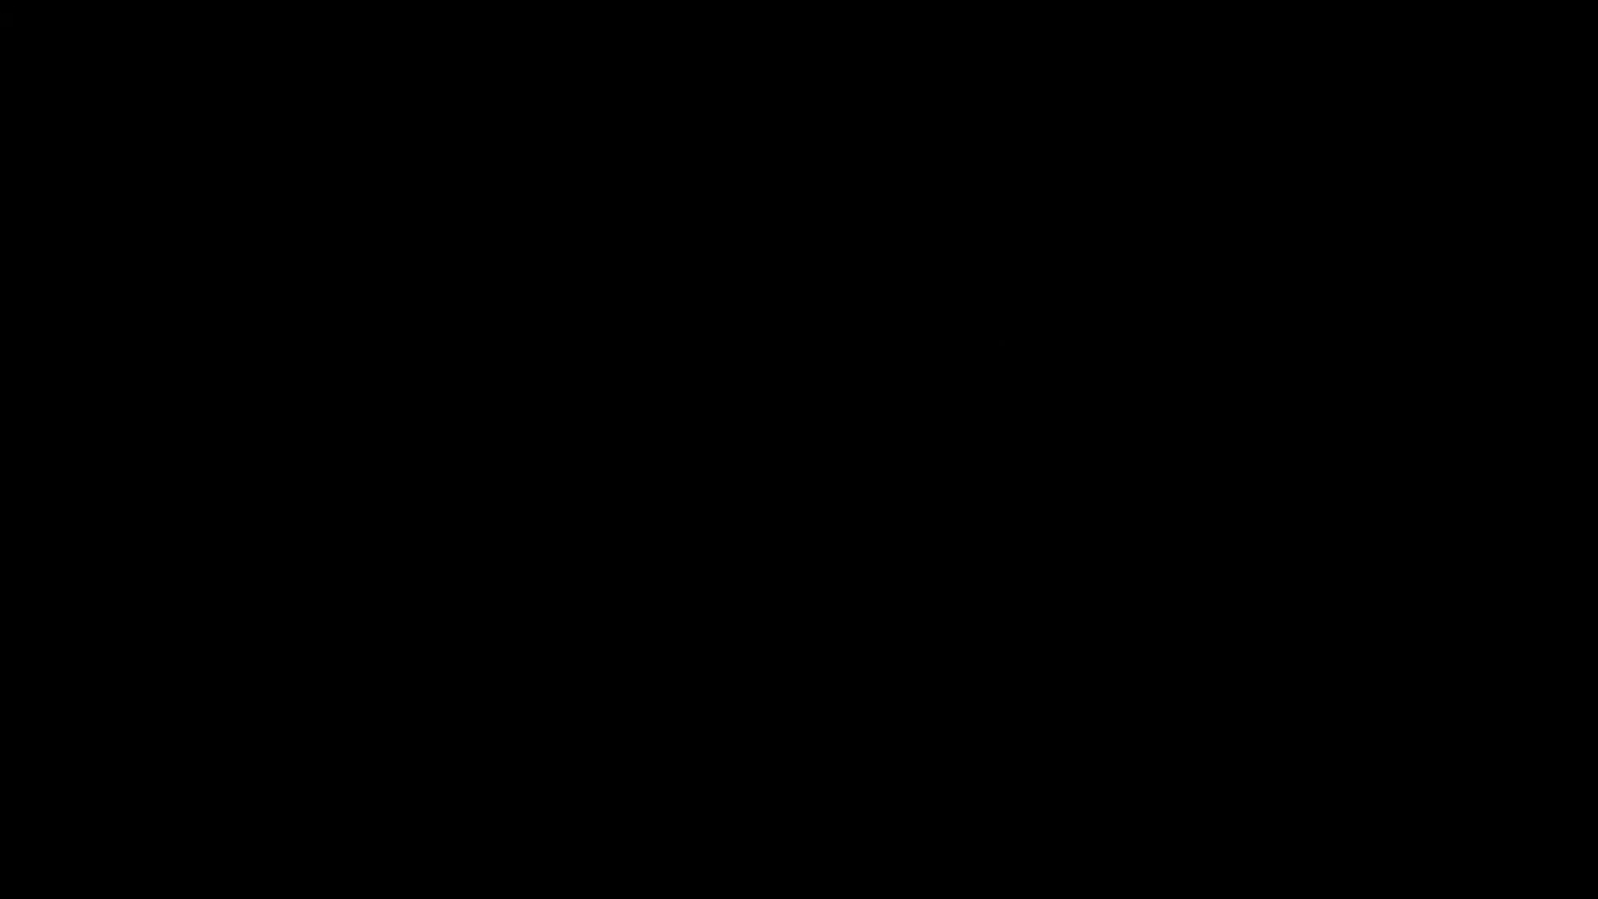